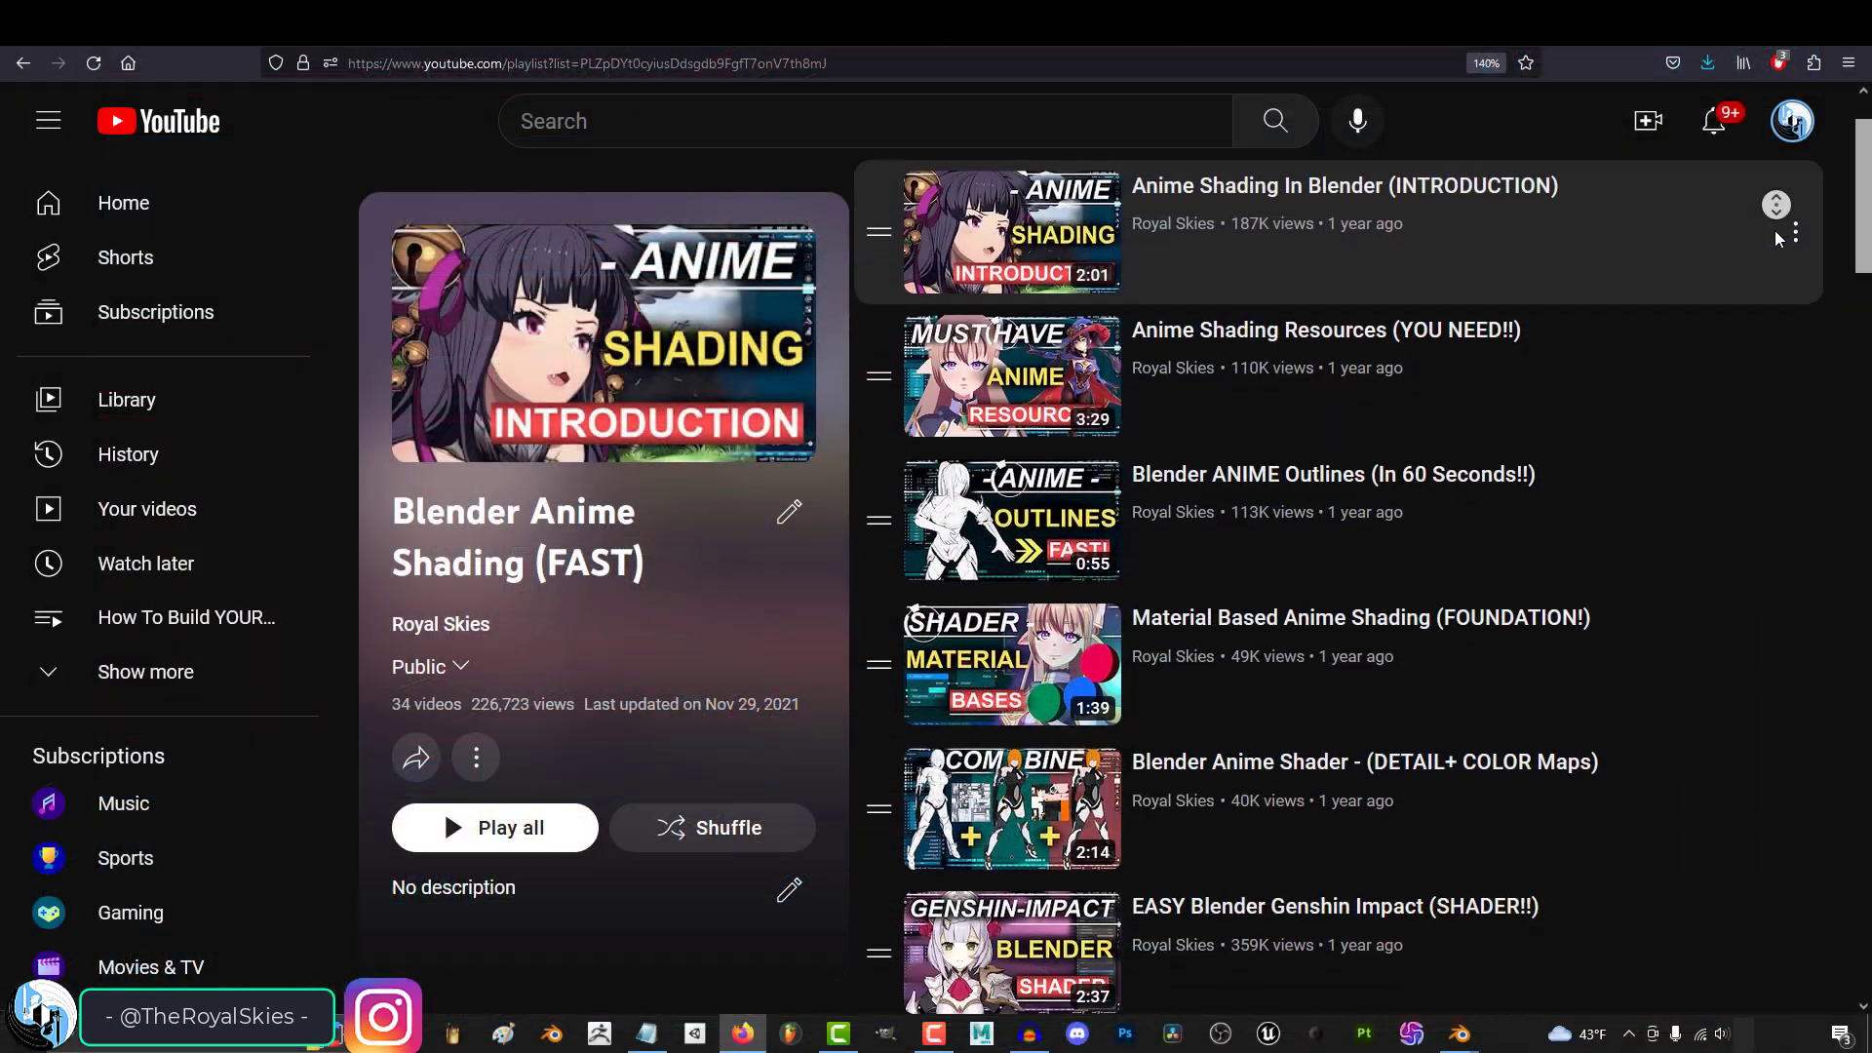
Look through the videos listed in the Blender Anime Shading (FAST) playlist
scroll(1776, 239, down, 3)
scroll(1775, 230, down, 3)
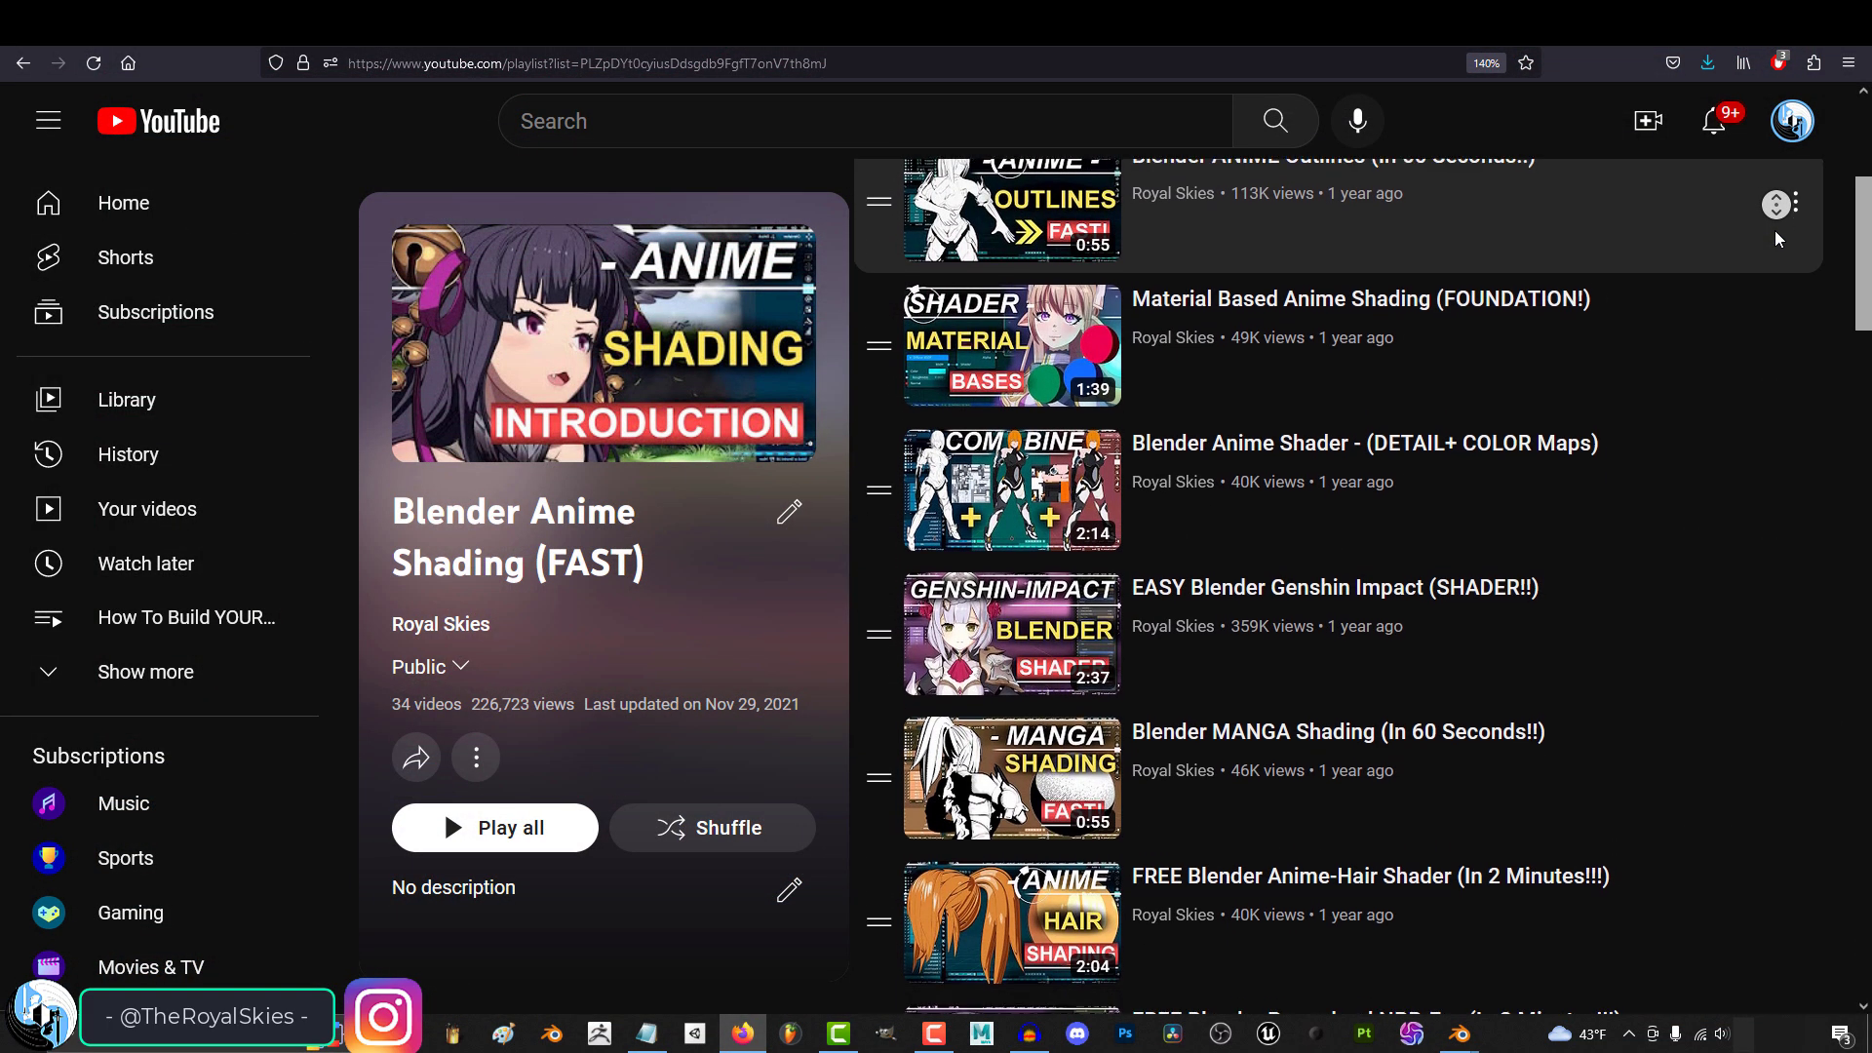
scroll(1776, 230, down, 3)
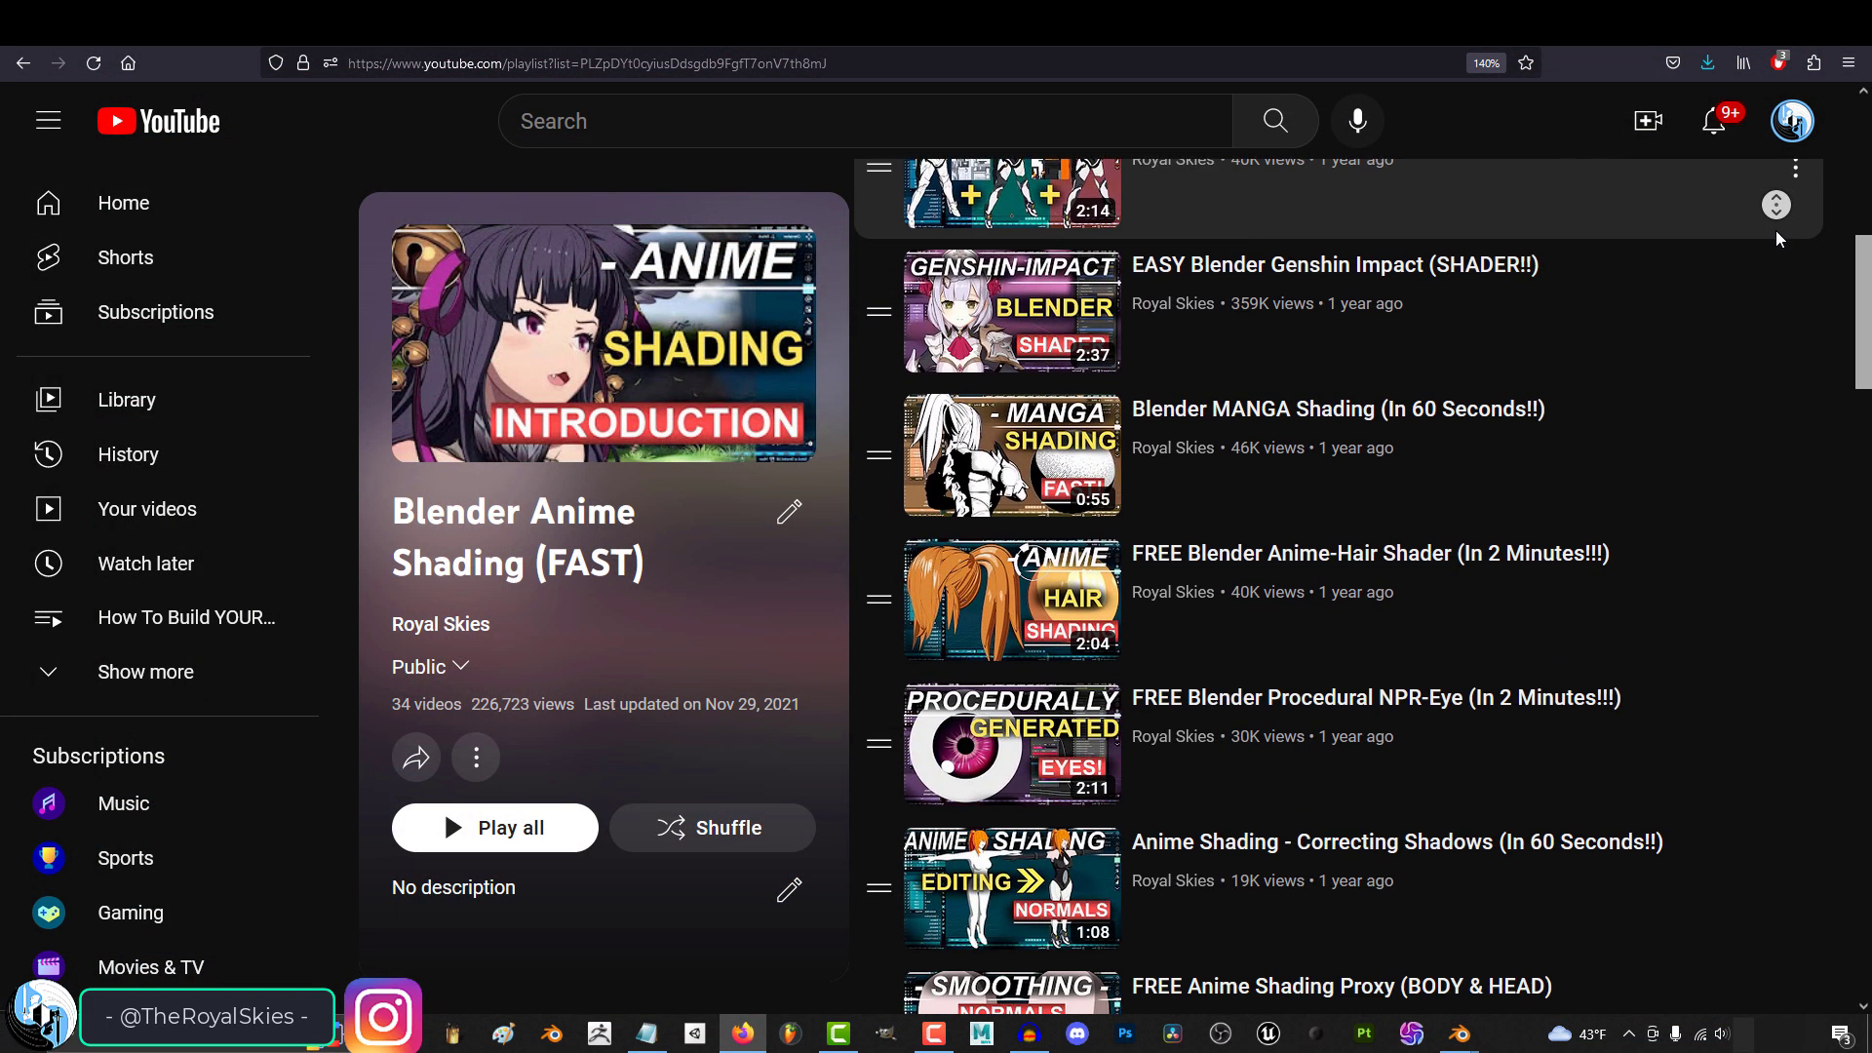
scroll(1776, 231, down, 3)
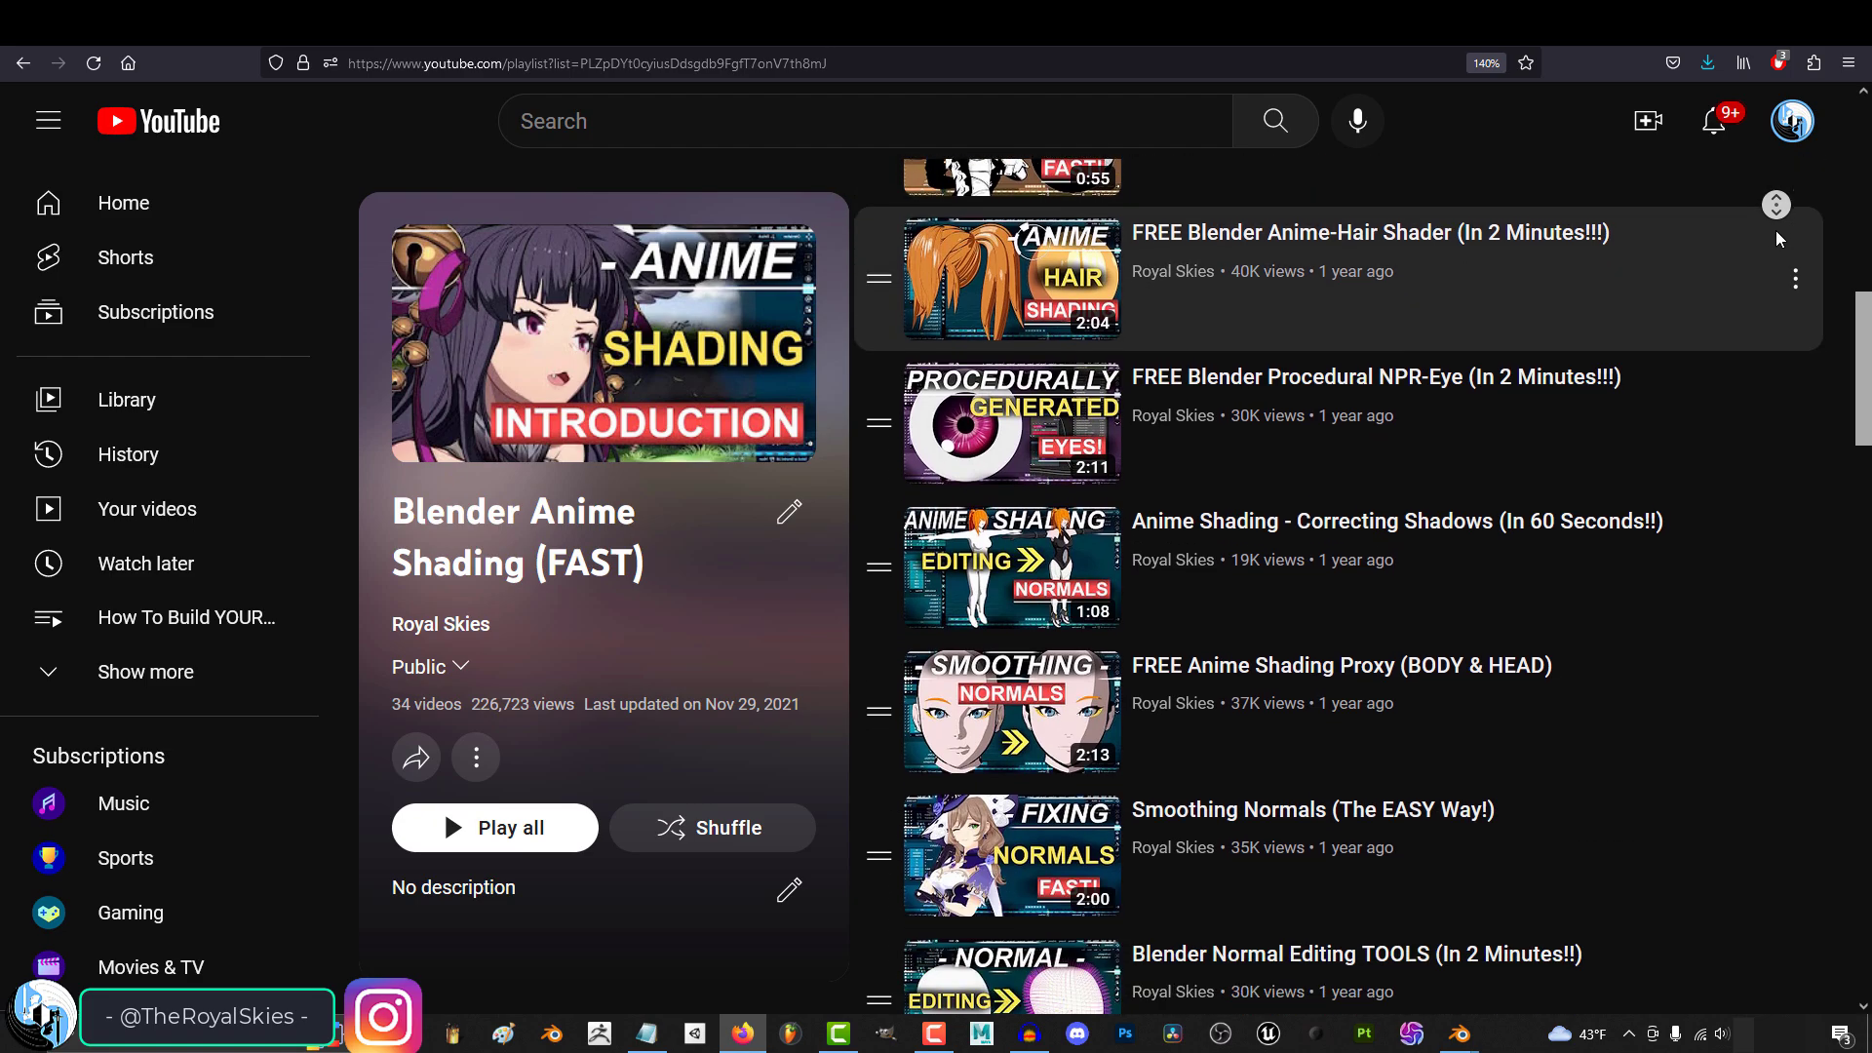
scroll(1776, 230, down, 1)
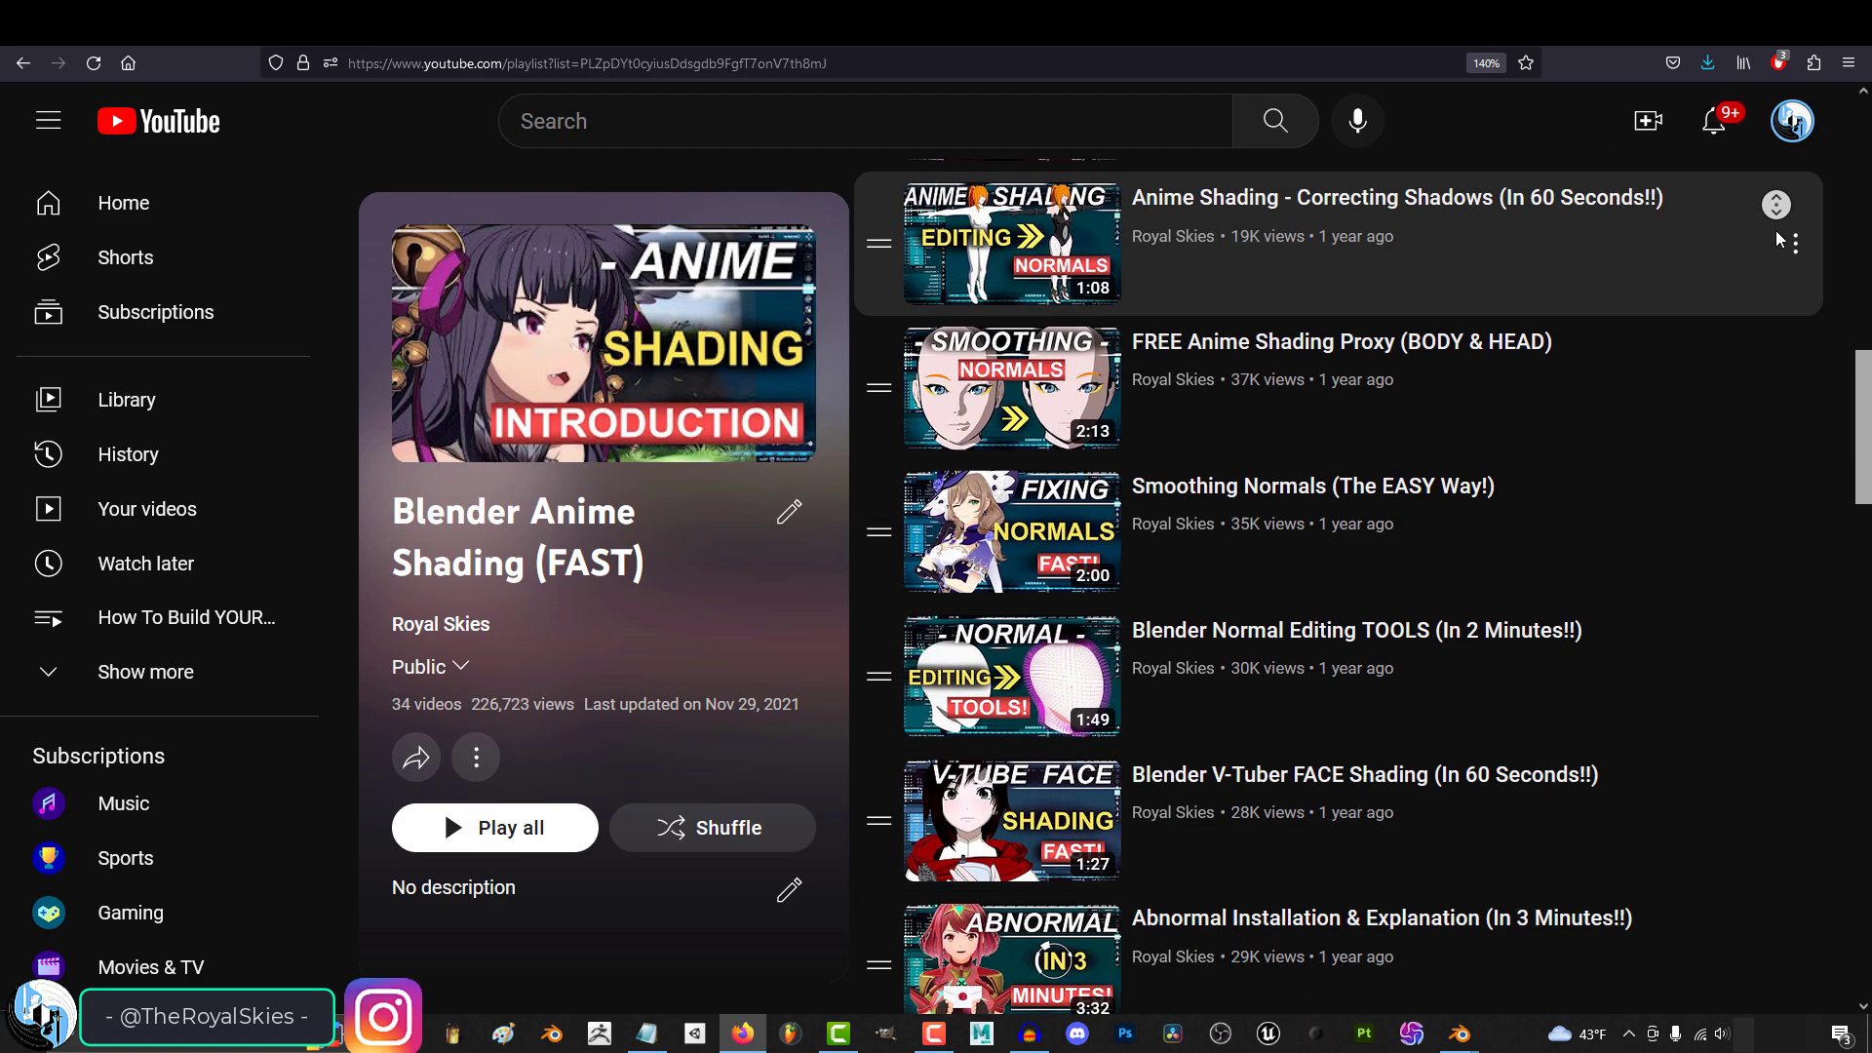
scroll(1832, 376, down, 1)
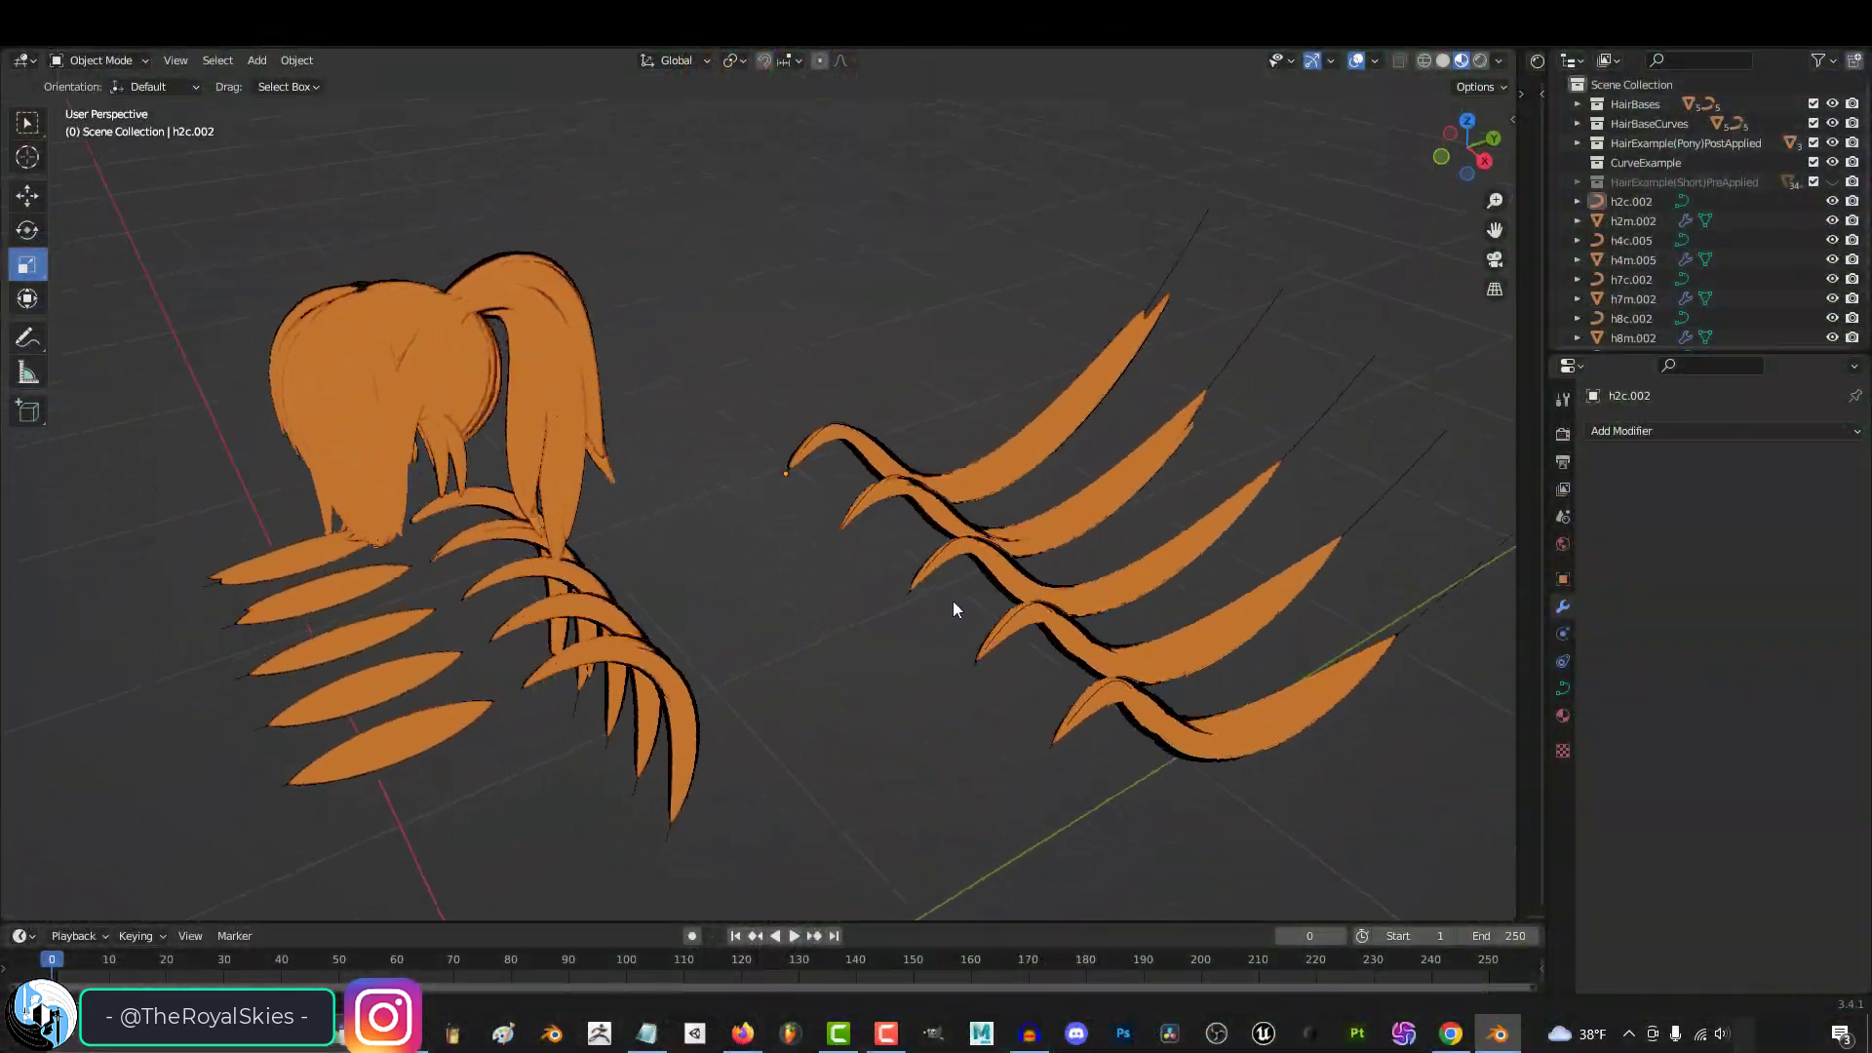
Copy the five curved hair strands with their guide curves from the asset file and paste them into the head scene
middle_drag(952, 609, 423, 525)
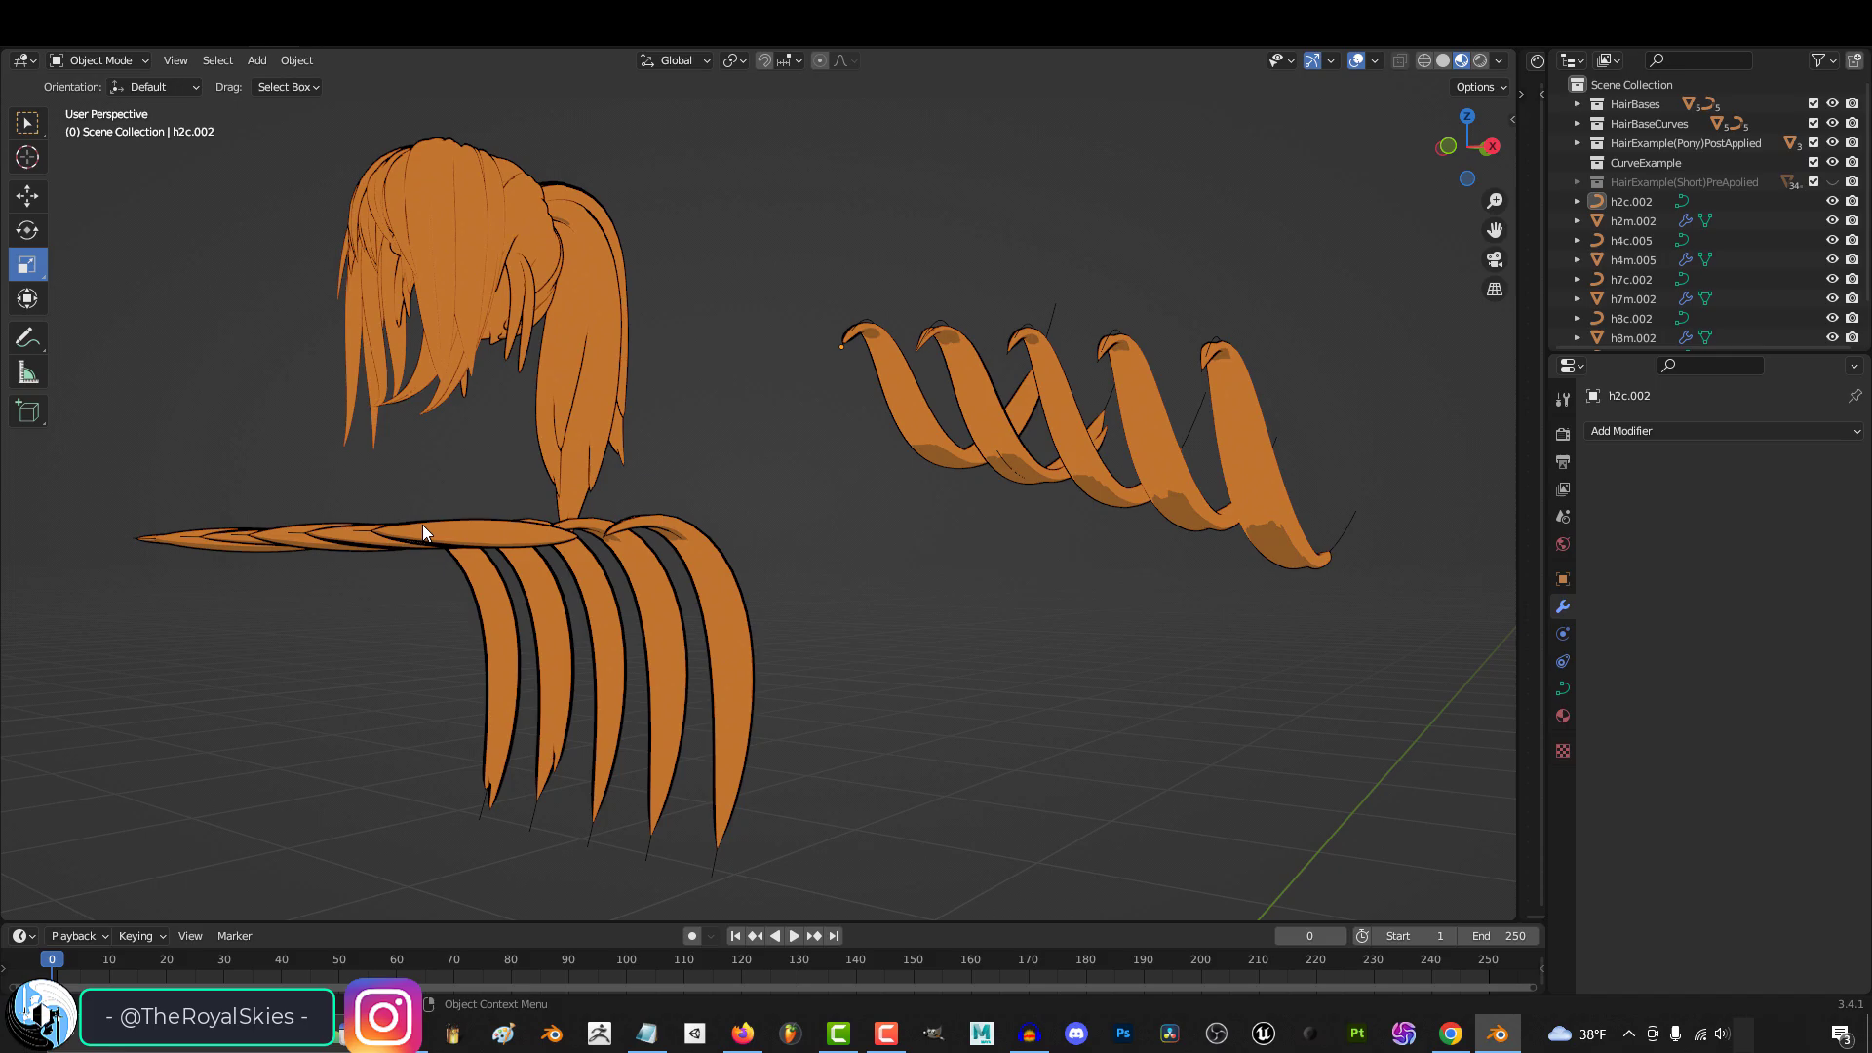
click(730, 794)
click(716, 874)
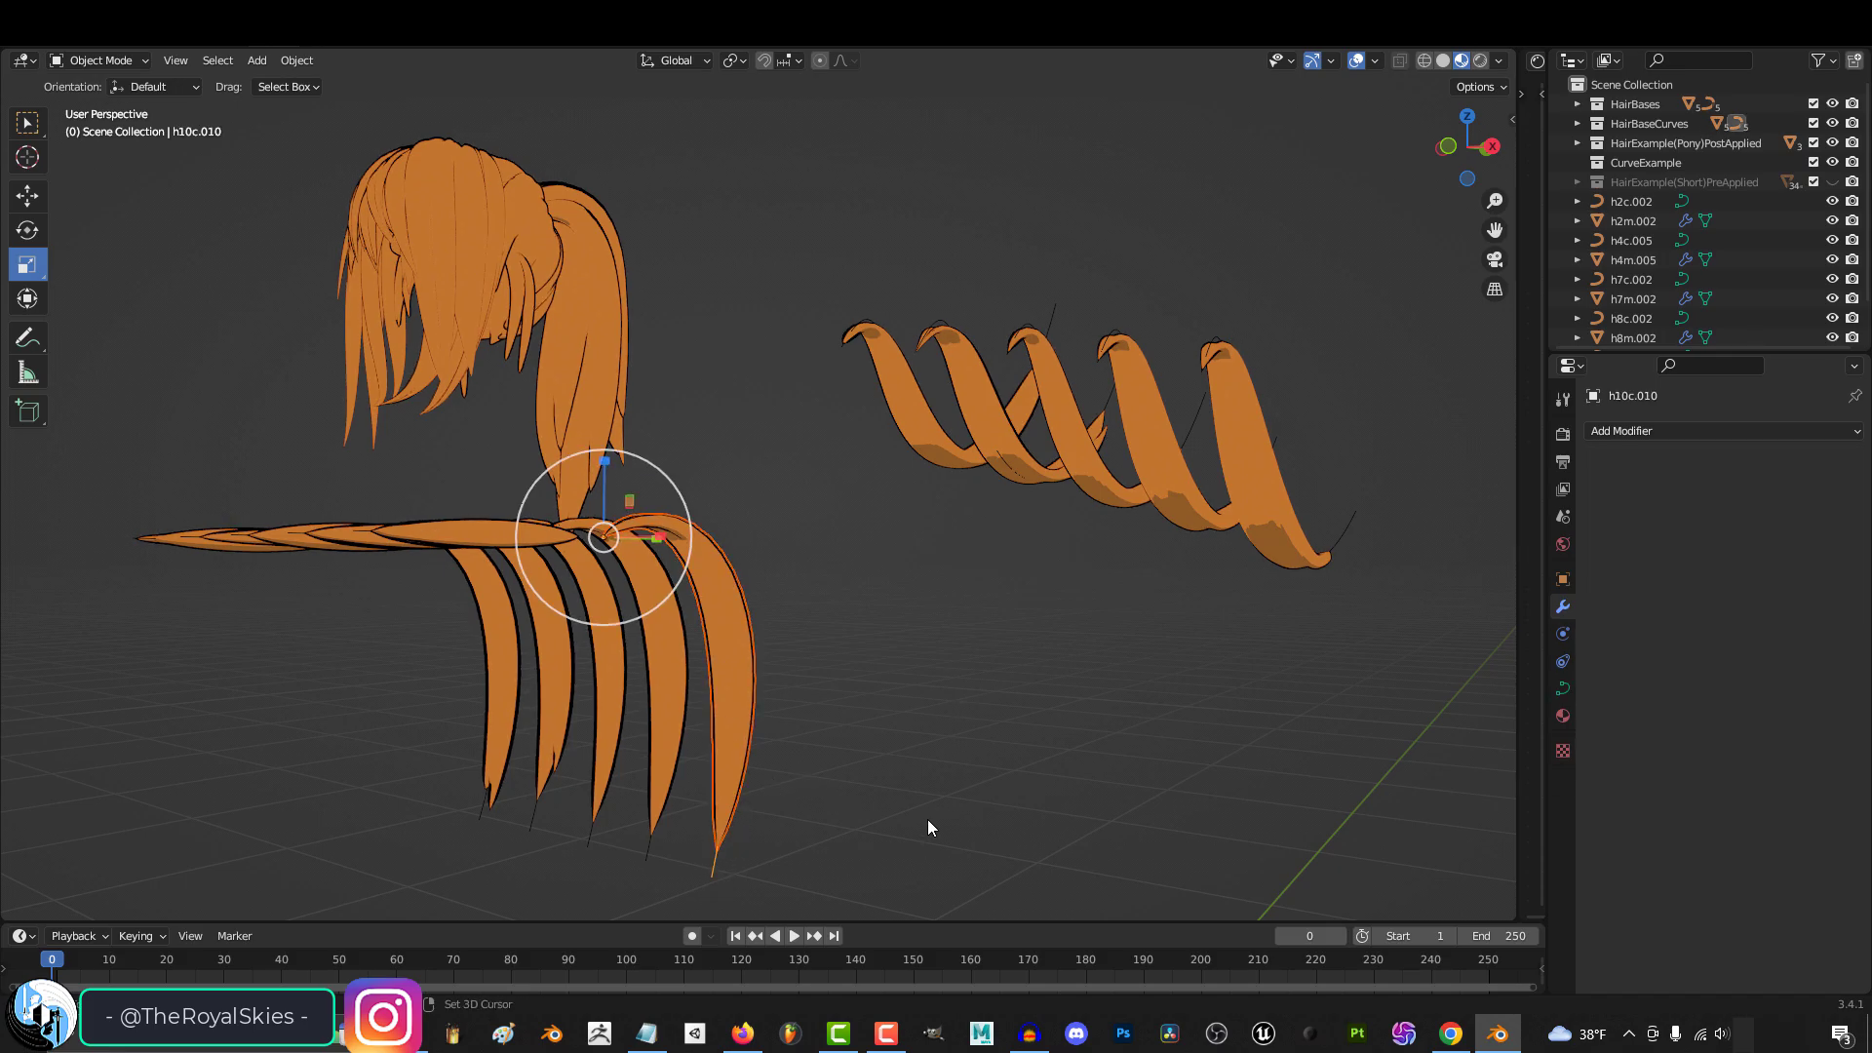
key(ctrl+c)
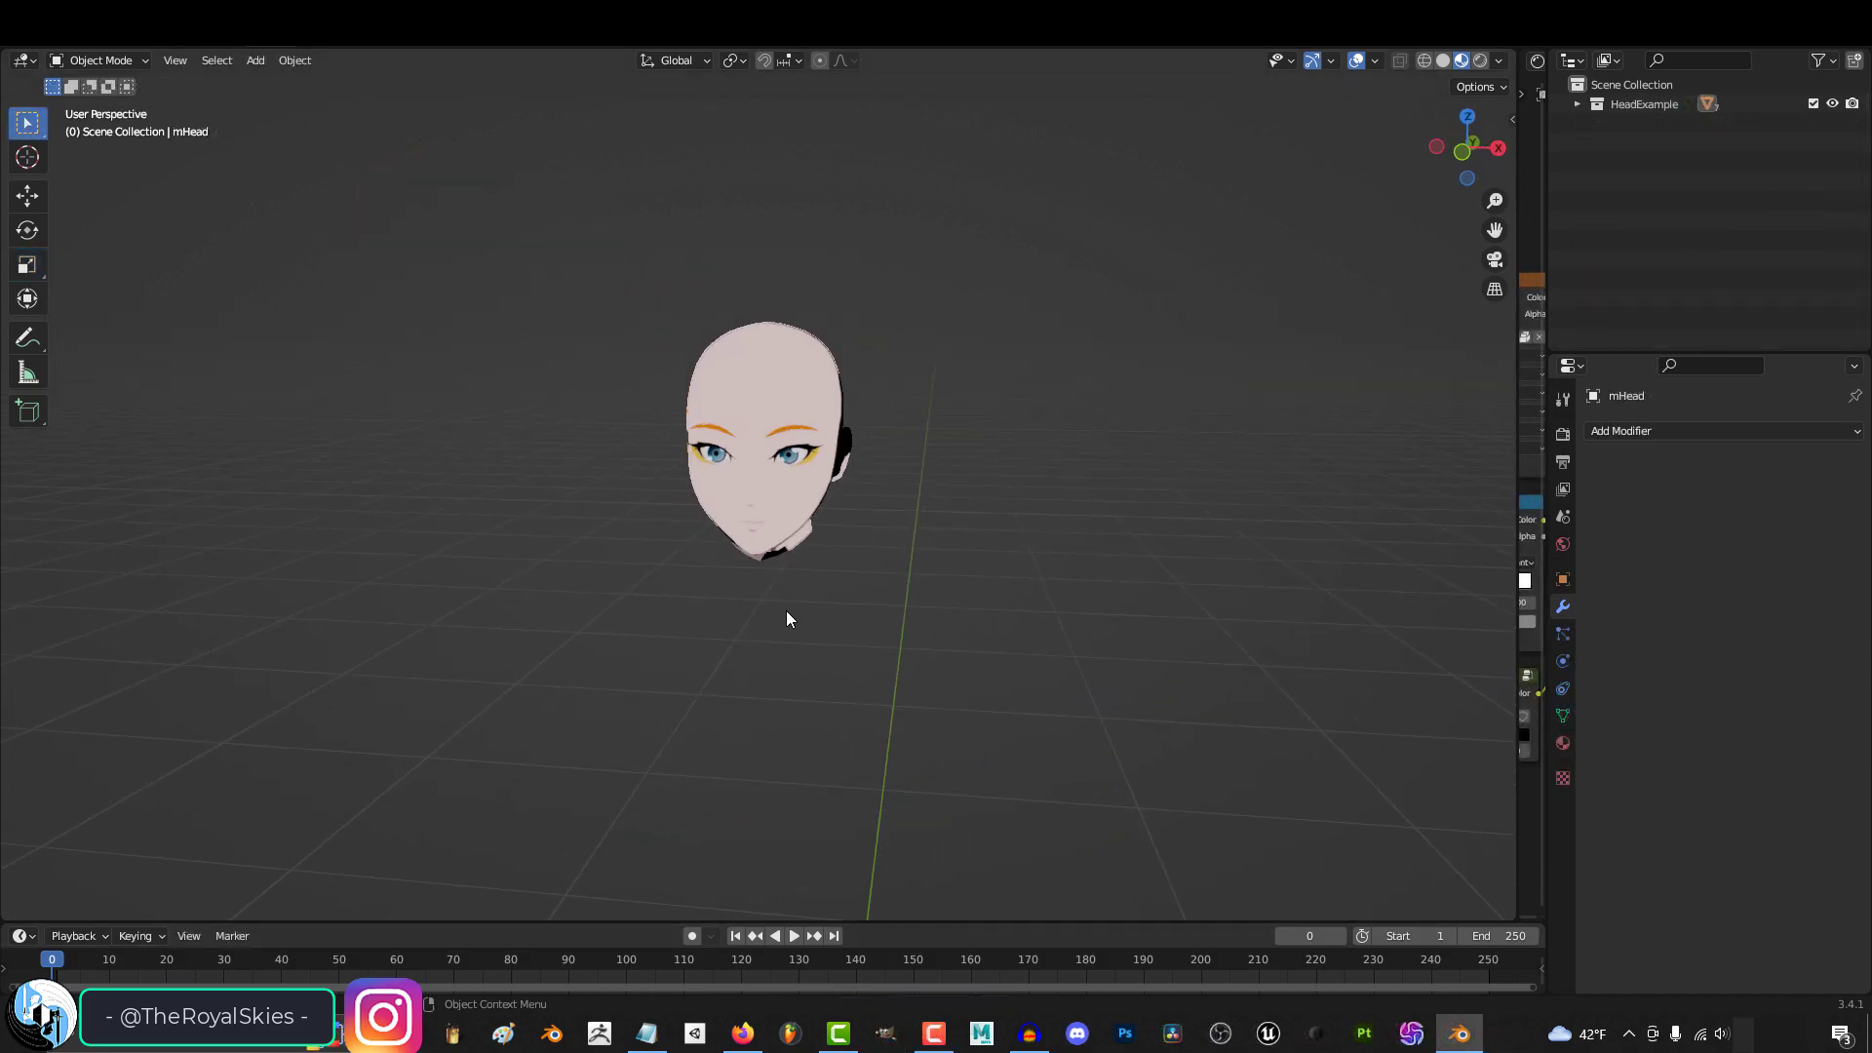
key(ctrl+v)
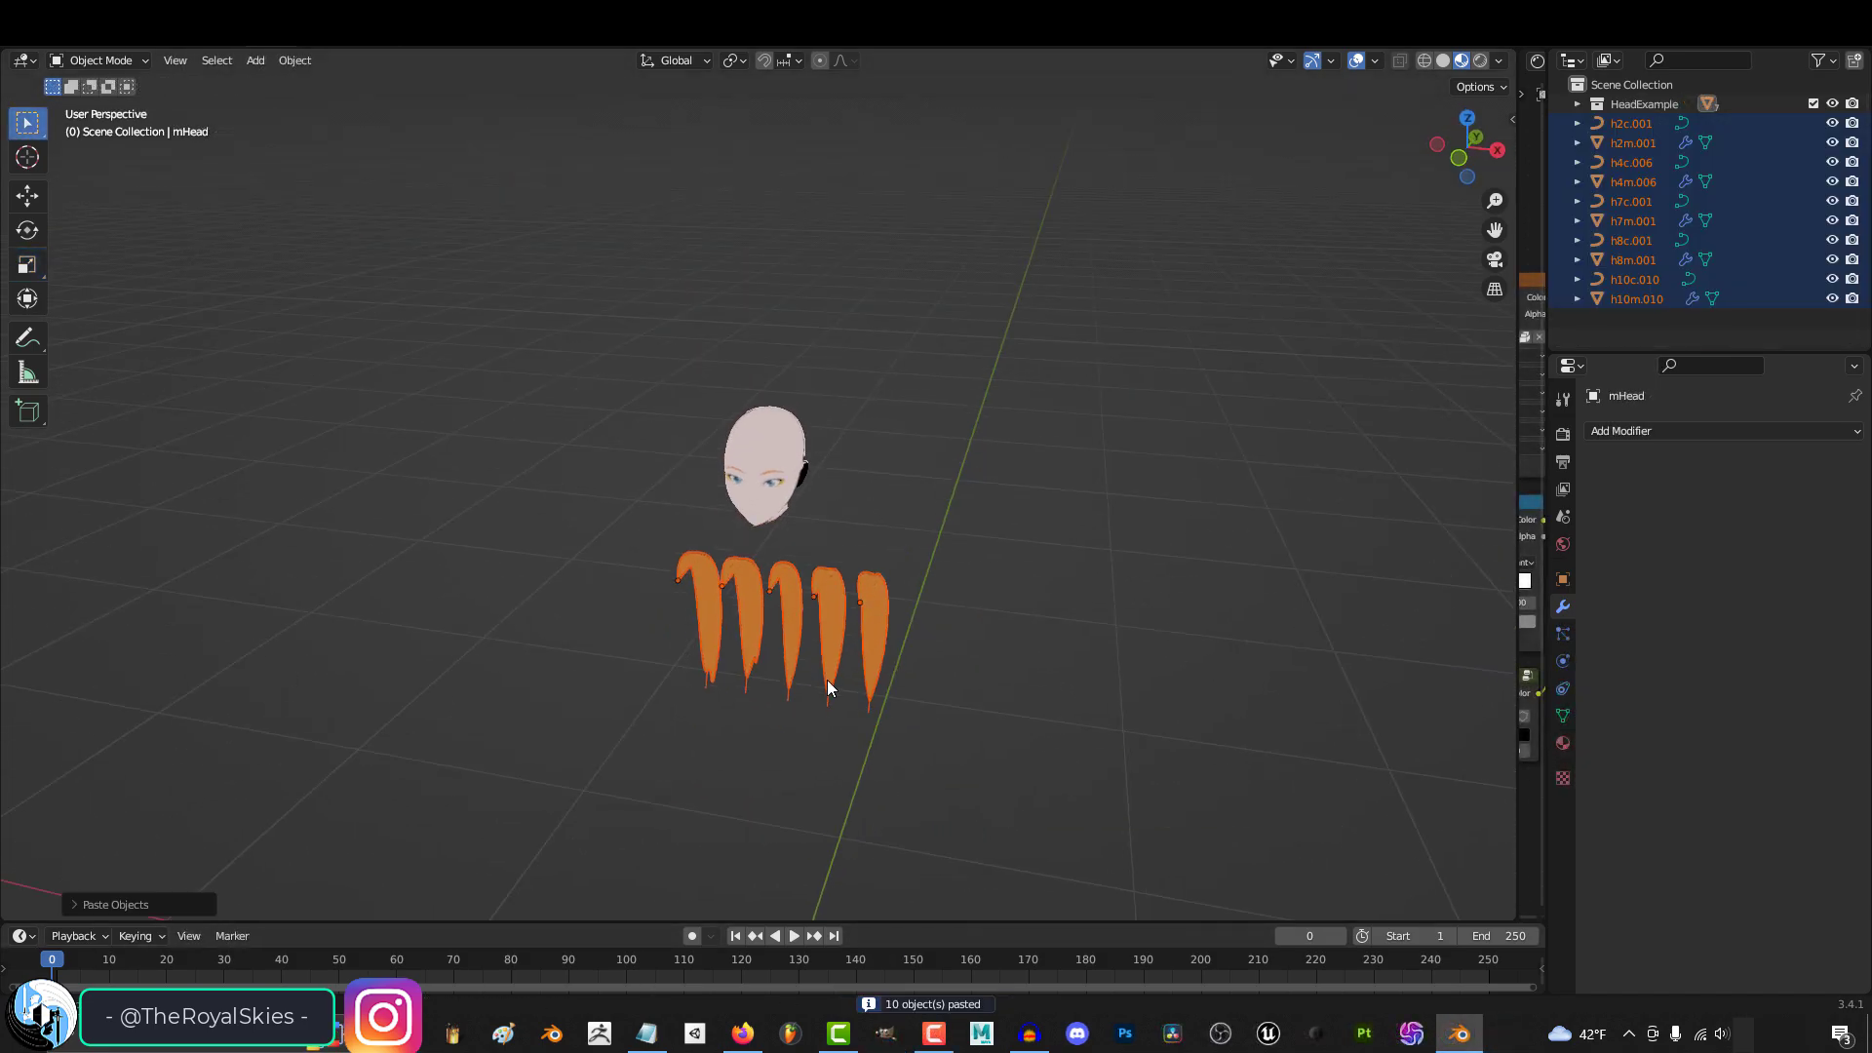
Duplicate the outermost pasted strand with its guide curve and move the copy up so its root sits on the crown
middle_drag(827, 681, 735, 646)
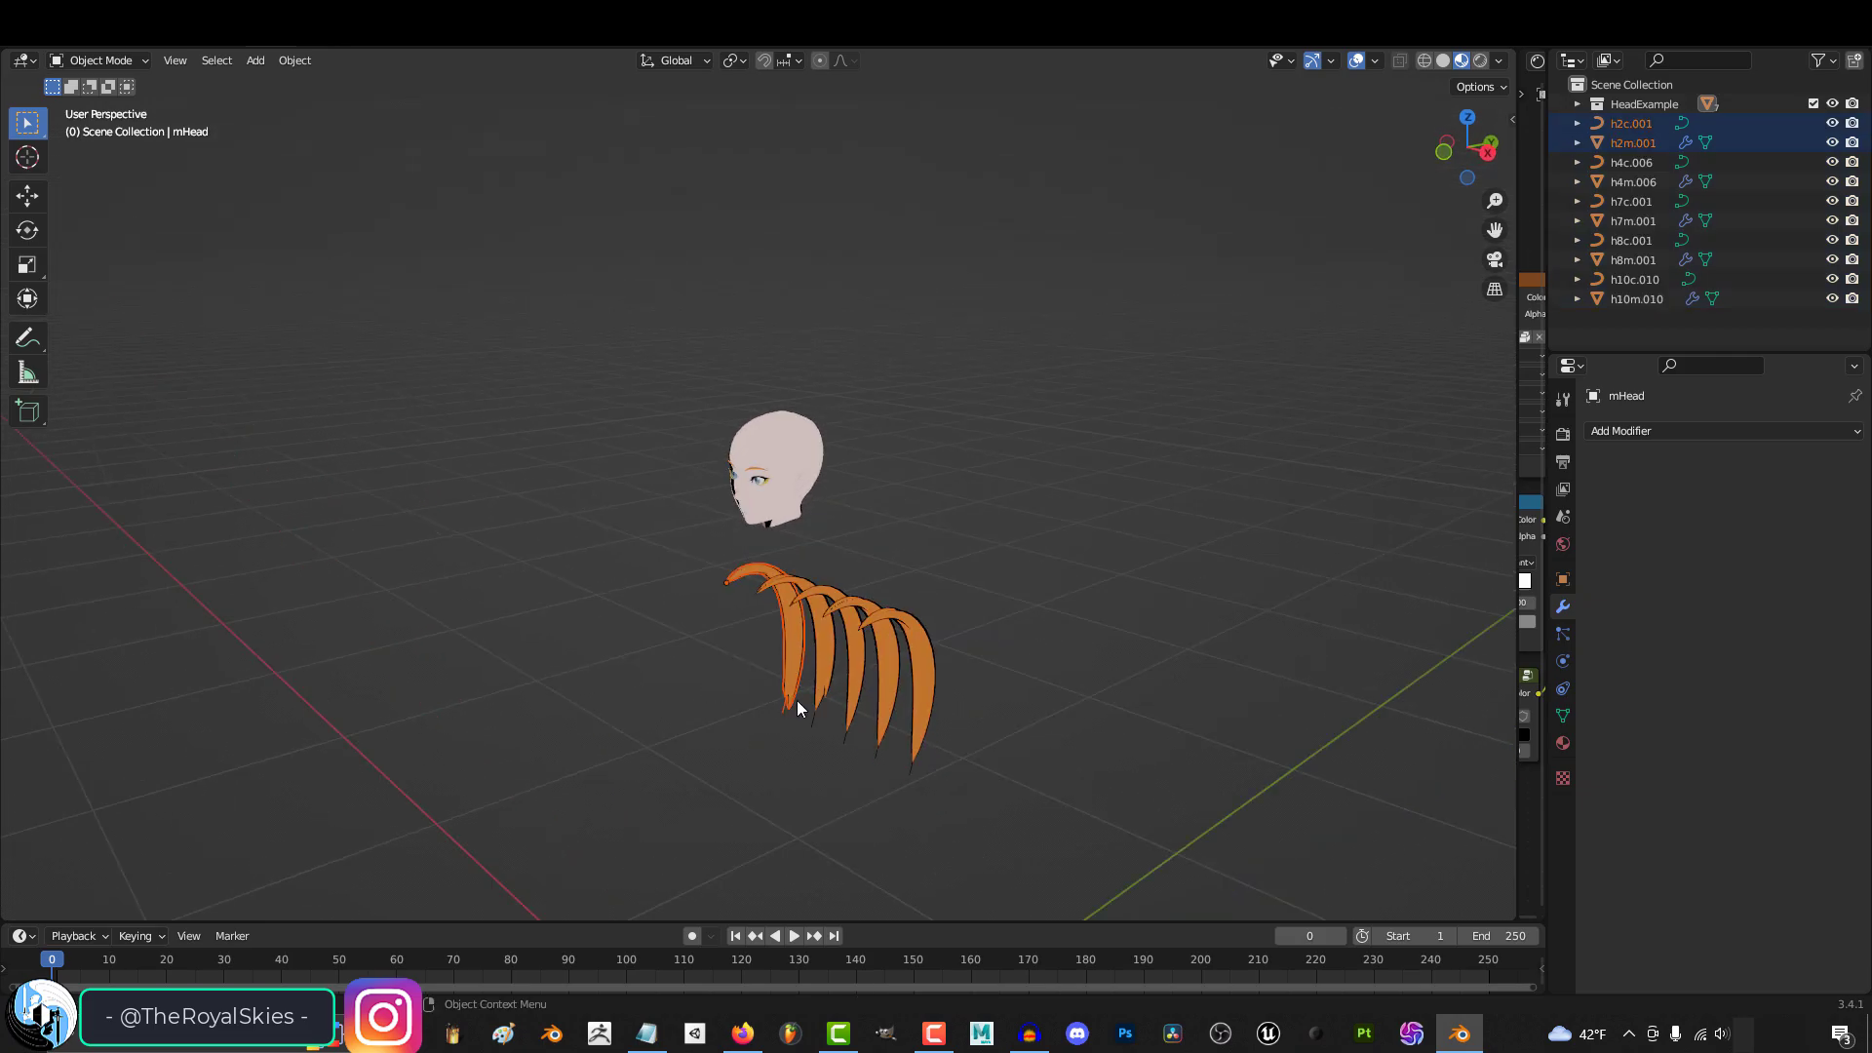
key(KP_3)
key(ctrl+c)
key(ctrl+v)
key(g)
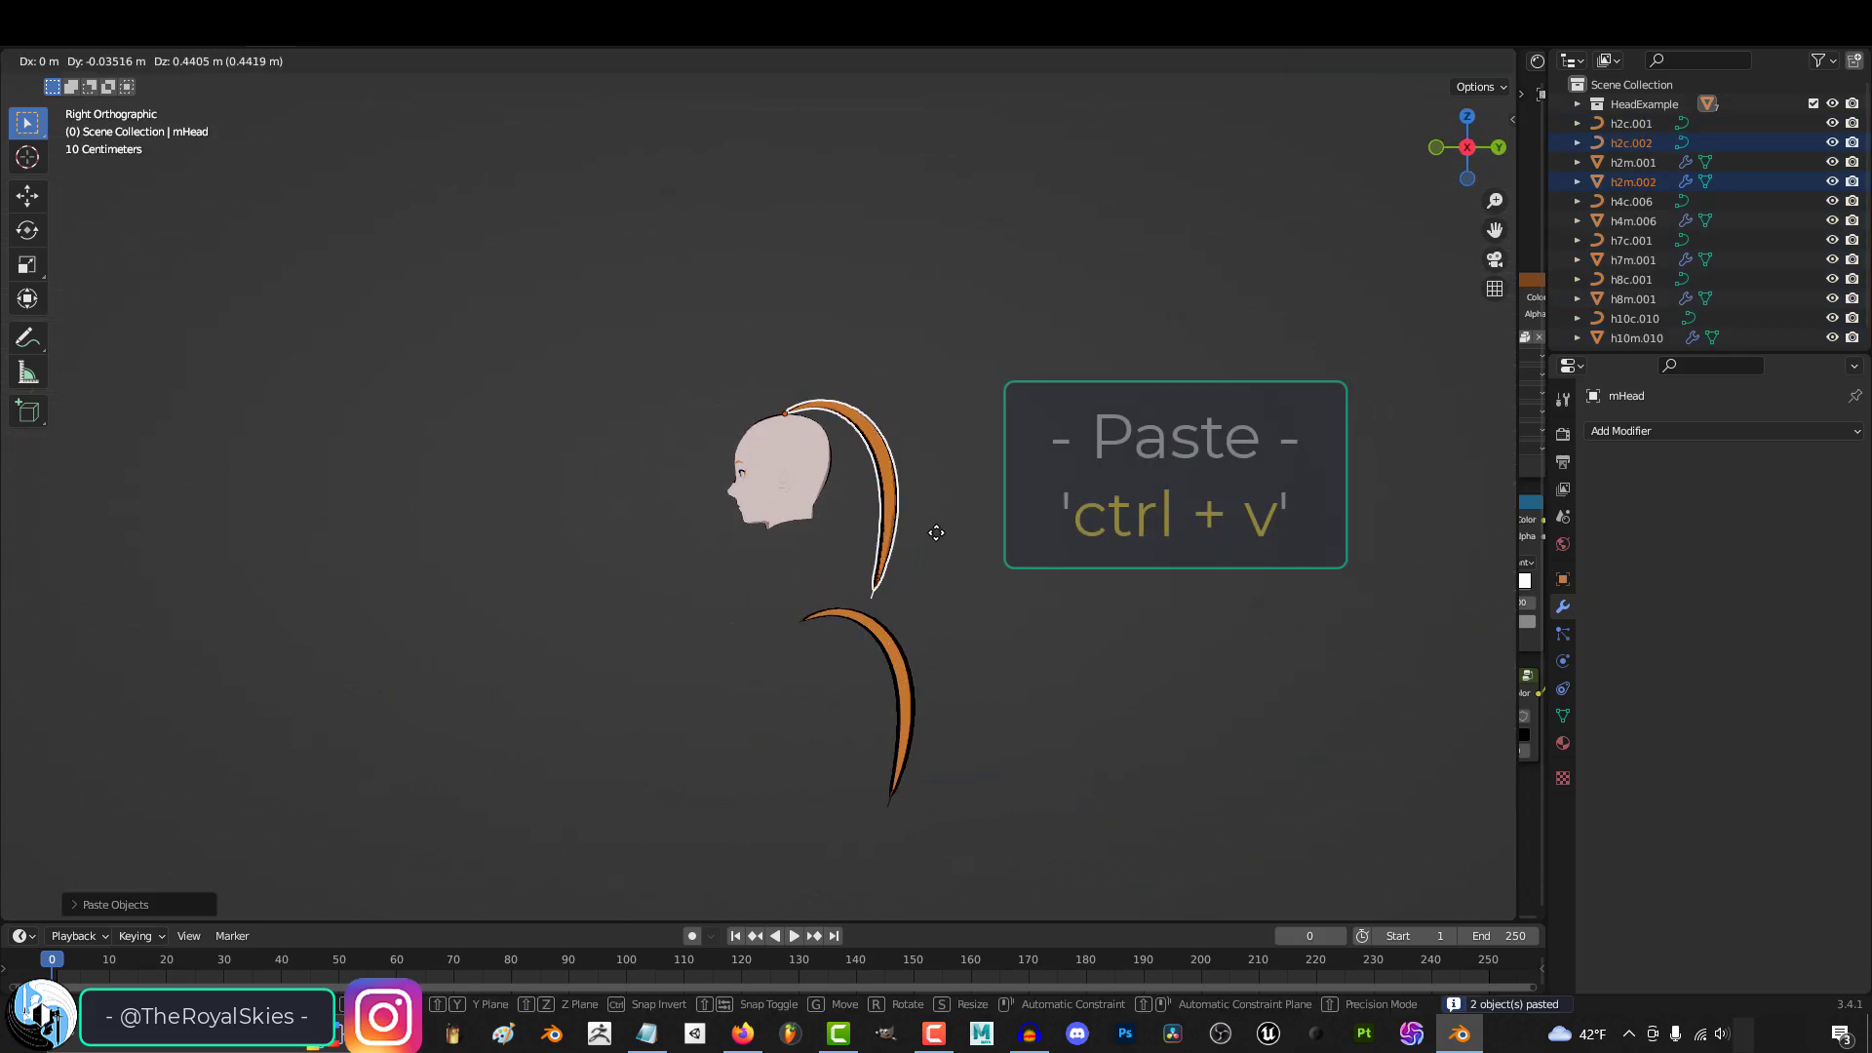
click(936, 533)
scroll(931, 533, up, 3)
key(g)
key(y)
click(1242, 677)
Rotate the copied strand in top view to point forward and place its root at the centre of the head
key(KP_7)
scroll(1243, 677, down, 4)
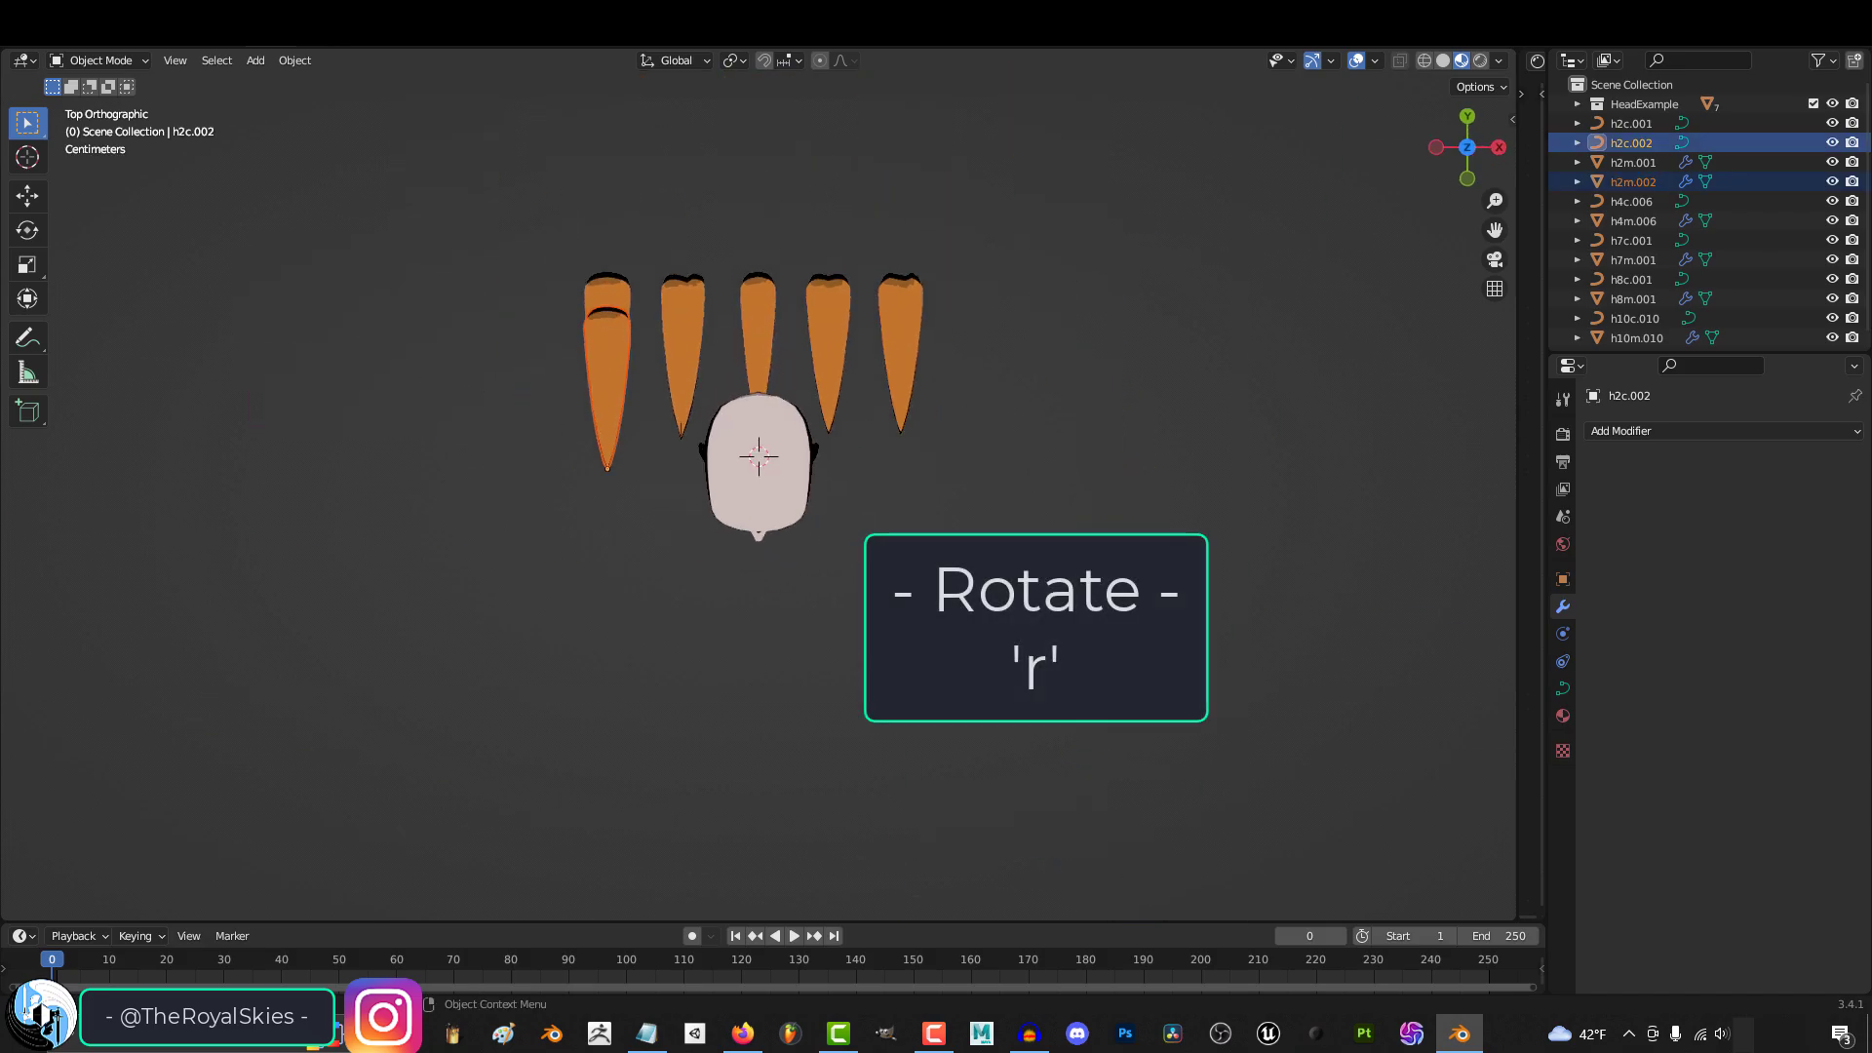
key(r)
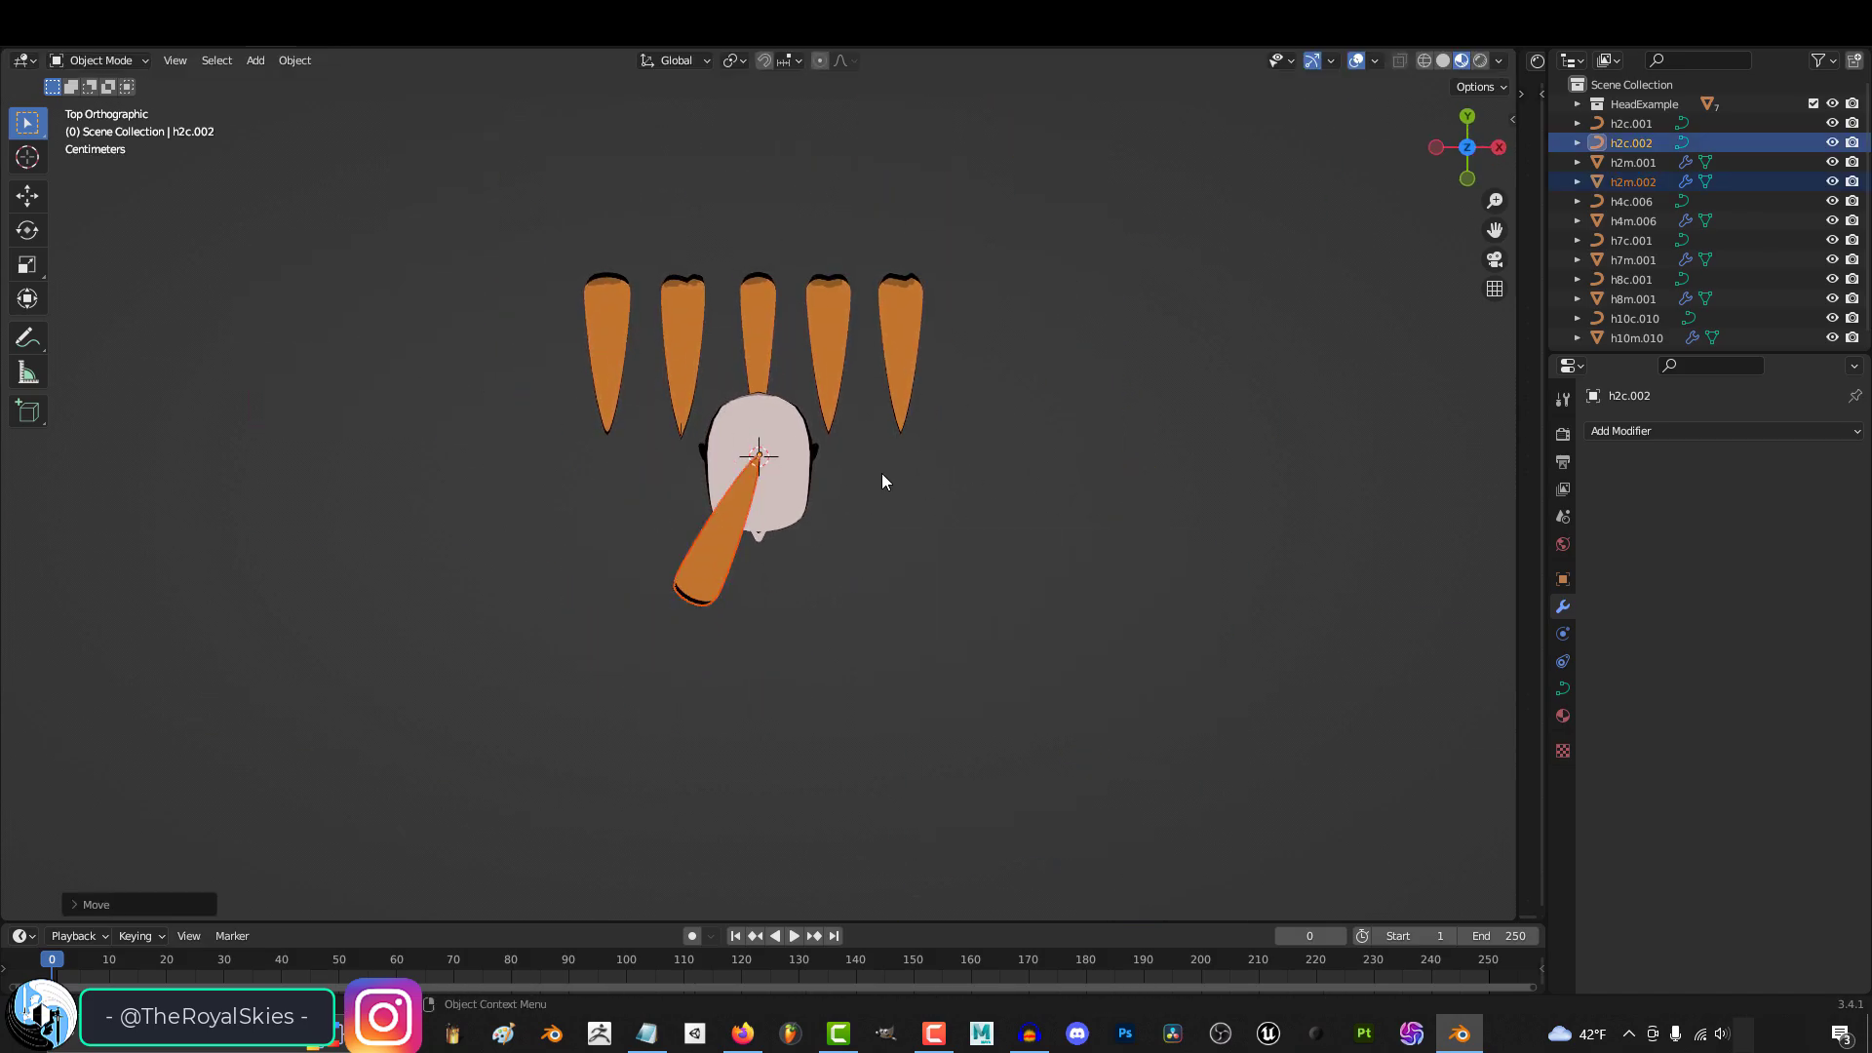
Edit the first strand's guide curve and move its tip control point outward, away from the face
key(KP_1)
scroll(845, 566, up, 2)
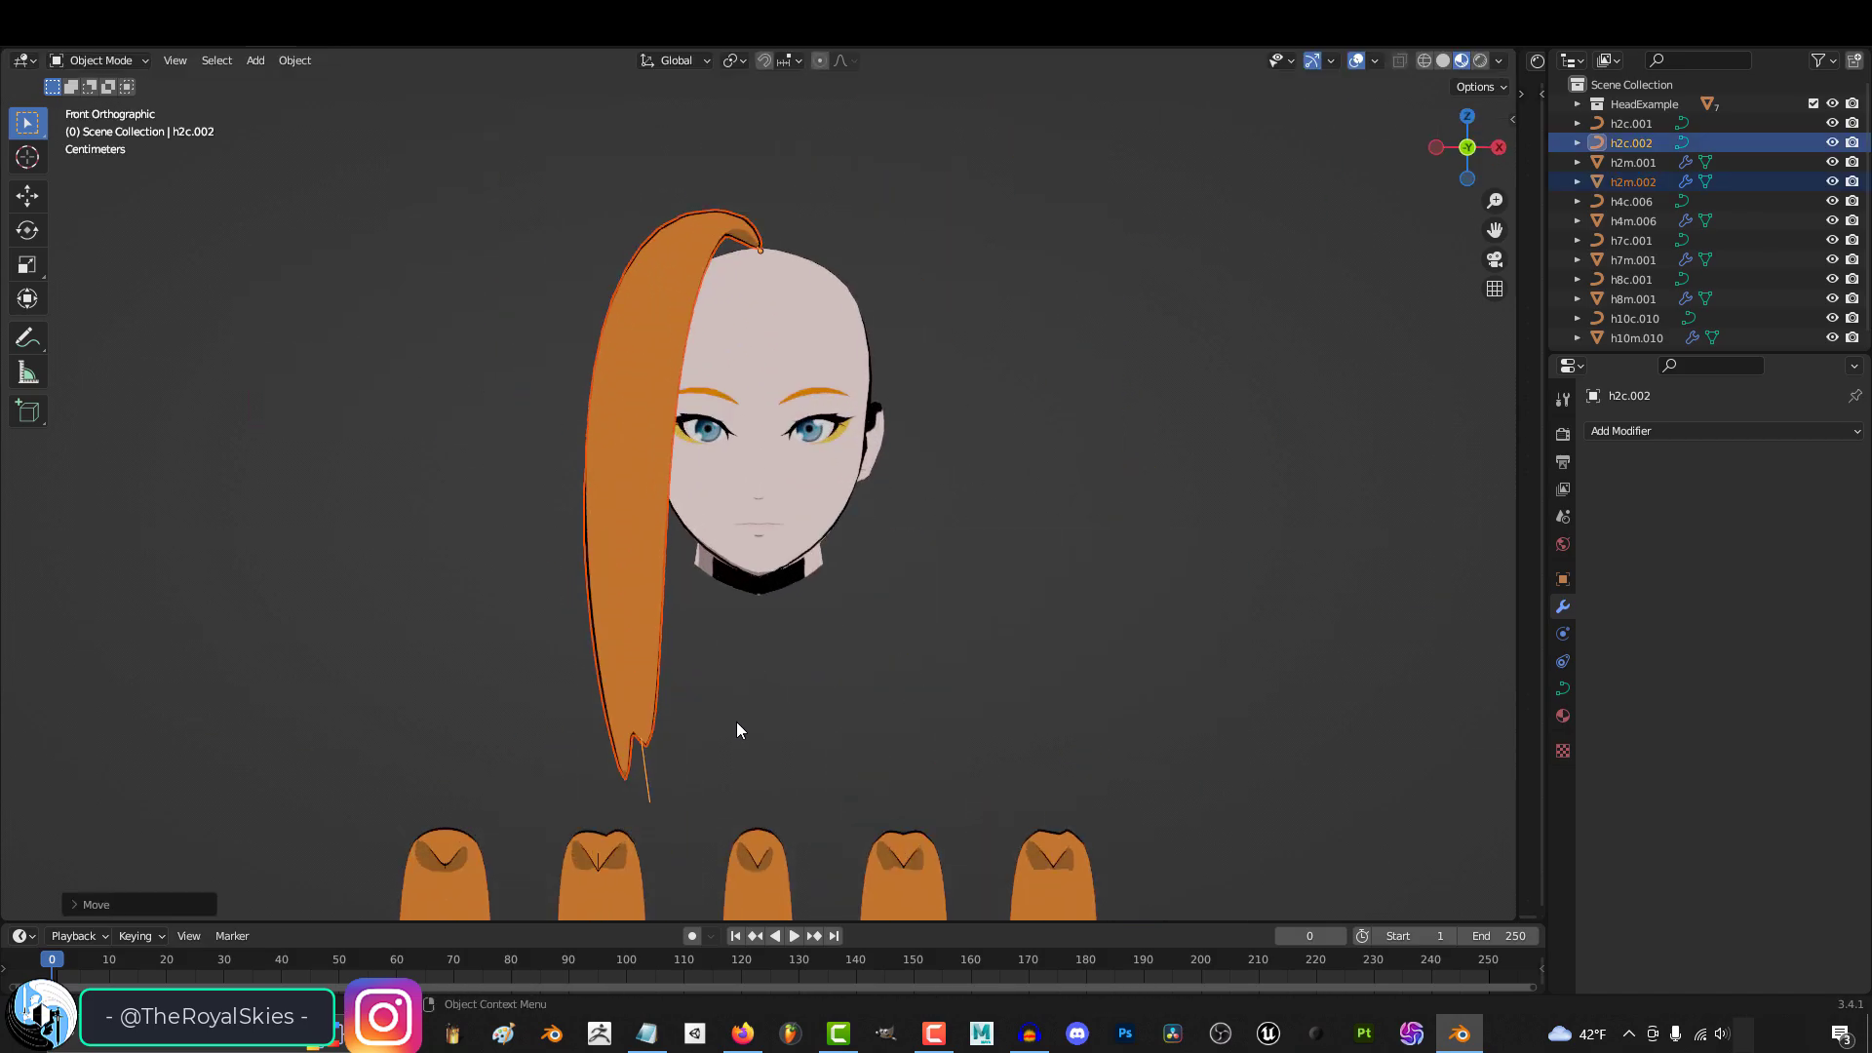
middle_drag(737, 729, 566, 811)
key(Tab)
middle_drag(627, 718, 649, 694)
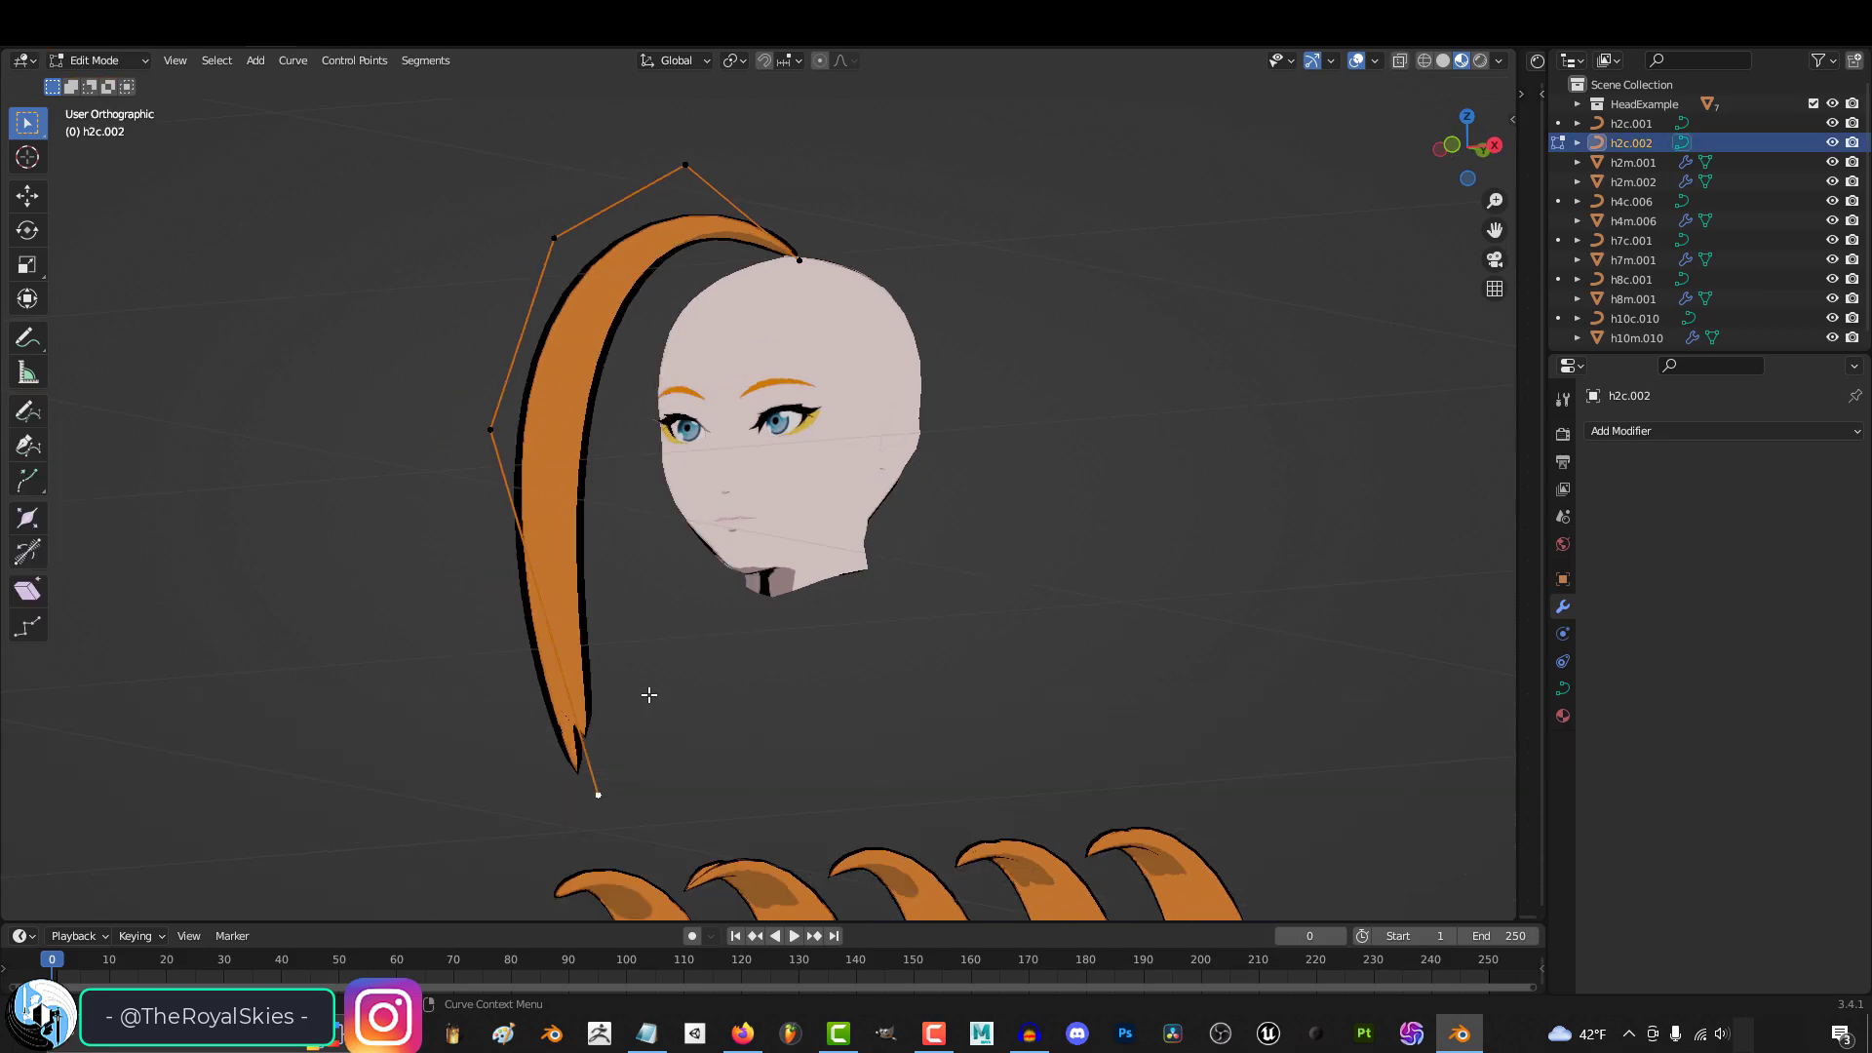
key(KP_1)
drag(650, 802, 507, 752)
key(ctrl+KP_3)
Adjust the radius and tilt of control points on the second strand's guide curve
key(KP_1)
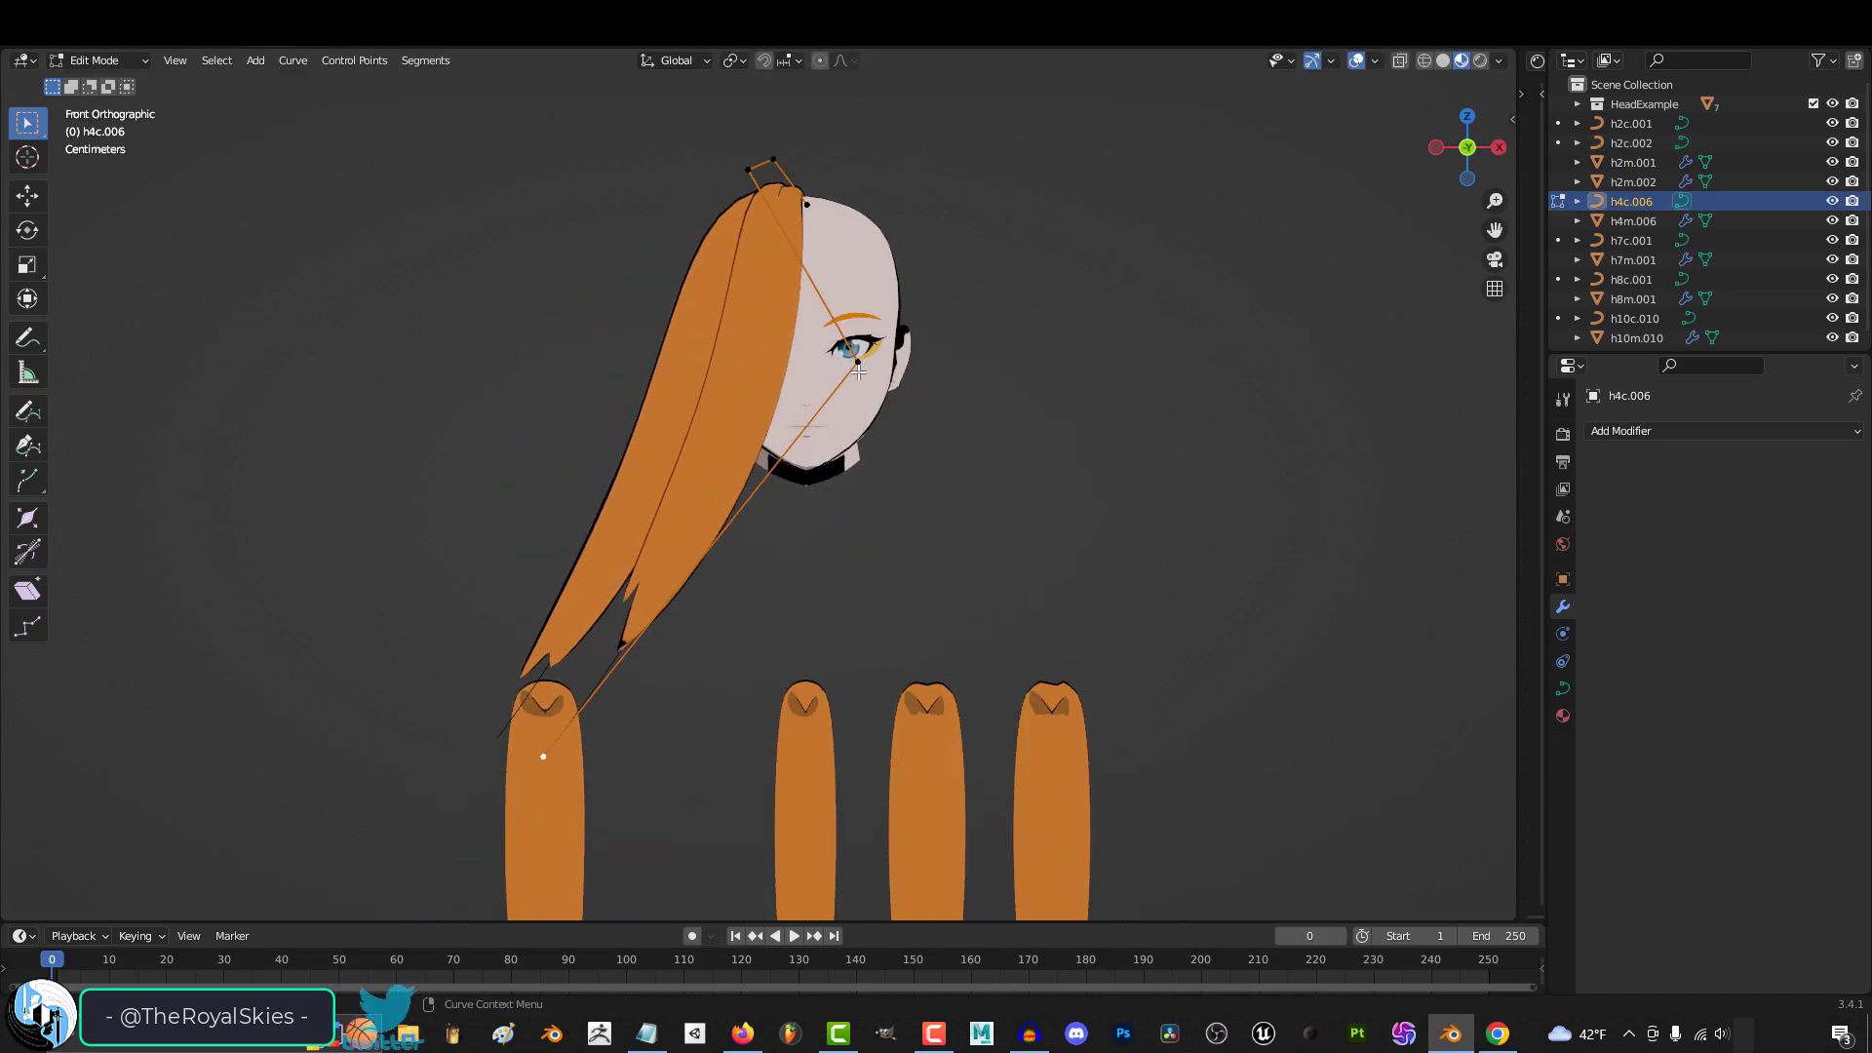
key(alt+s)
key(Return)
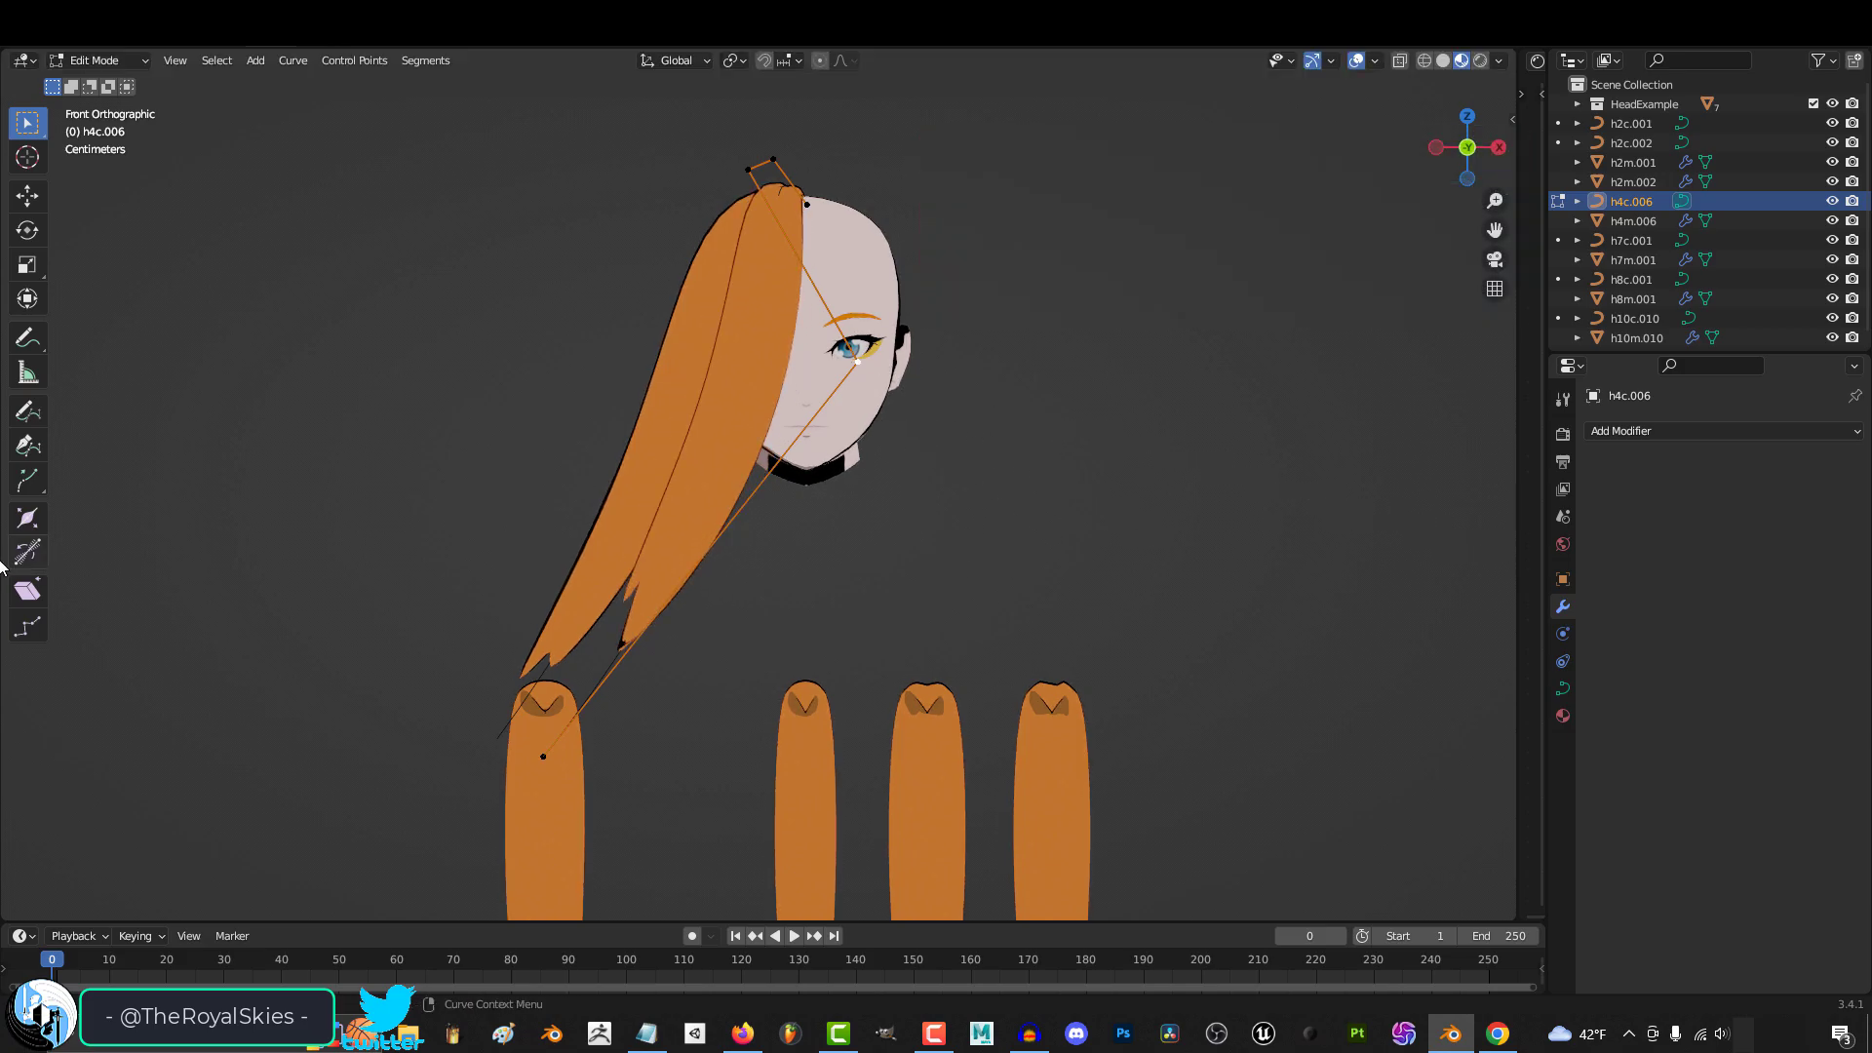
middle_drag(741, 633, 790, 647)
key(ctrl+t)
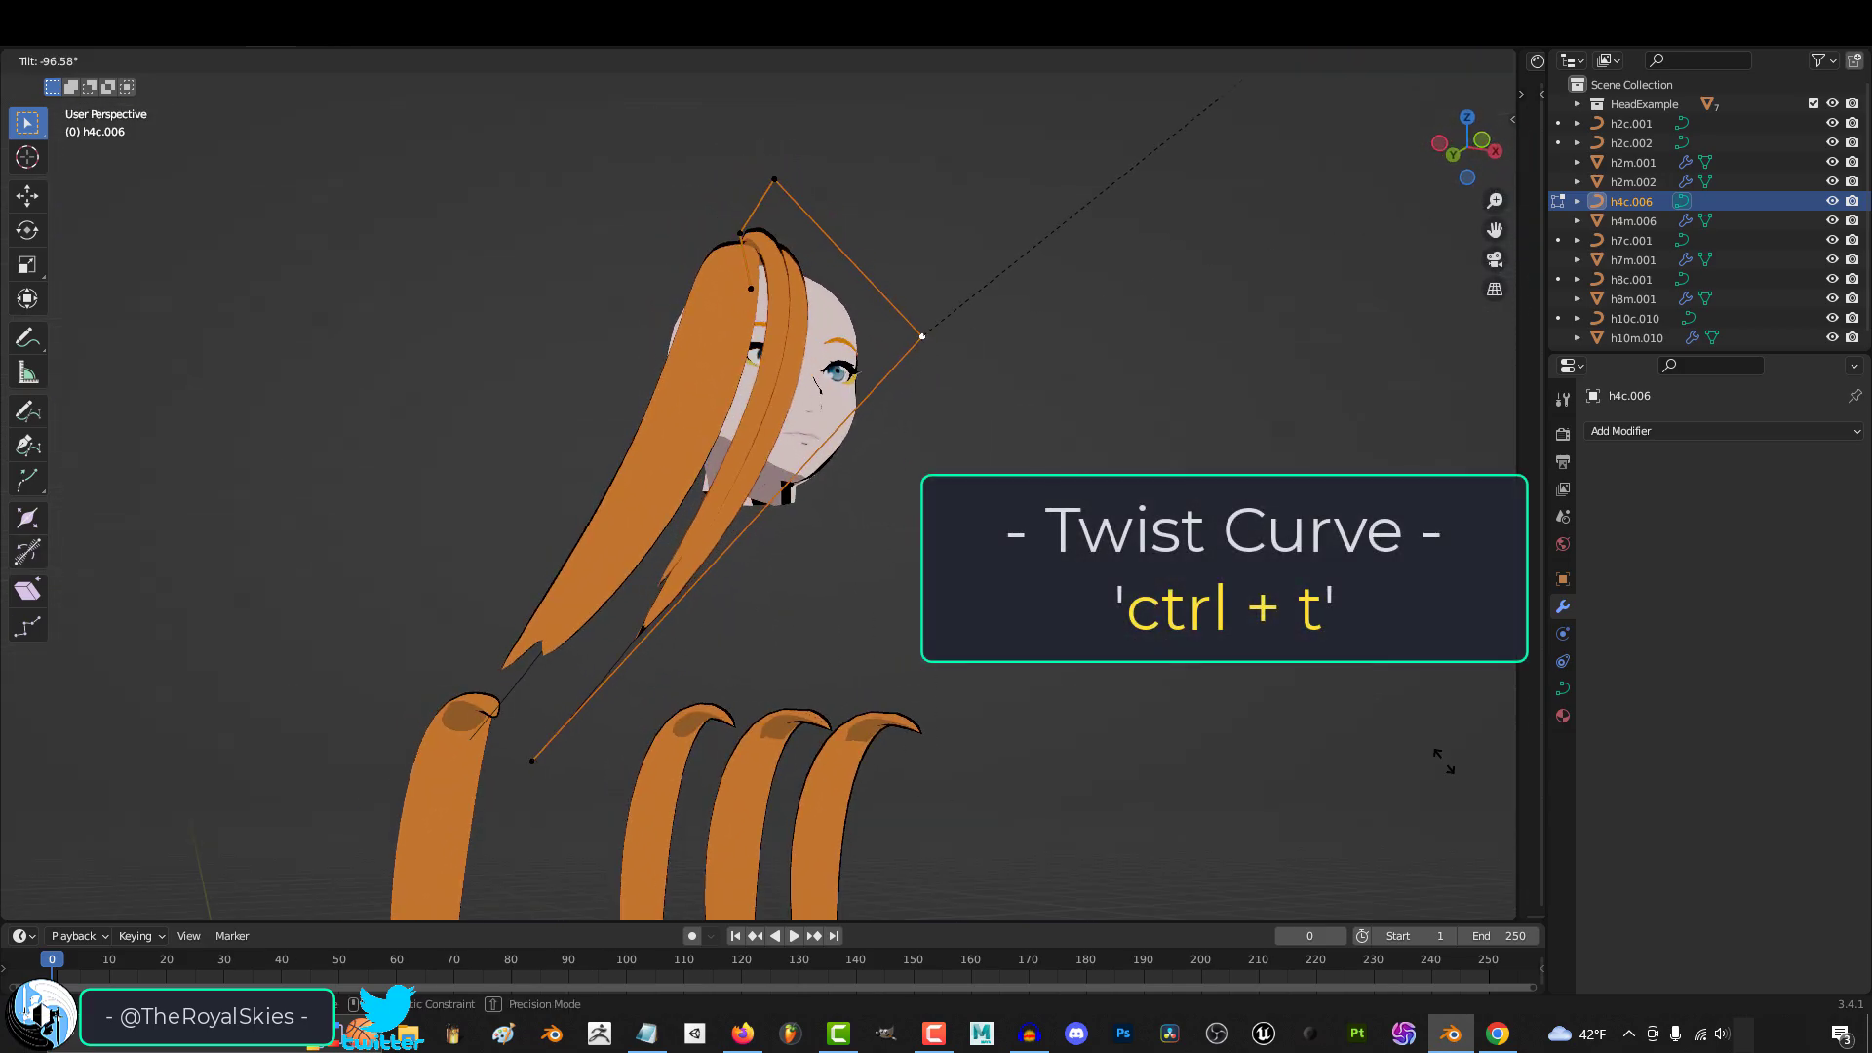
key(Return)
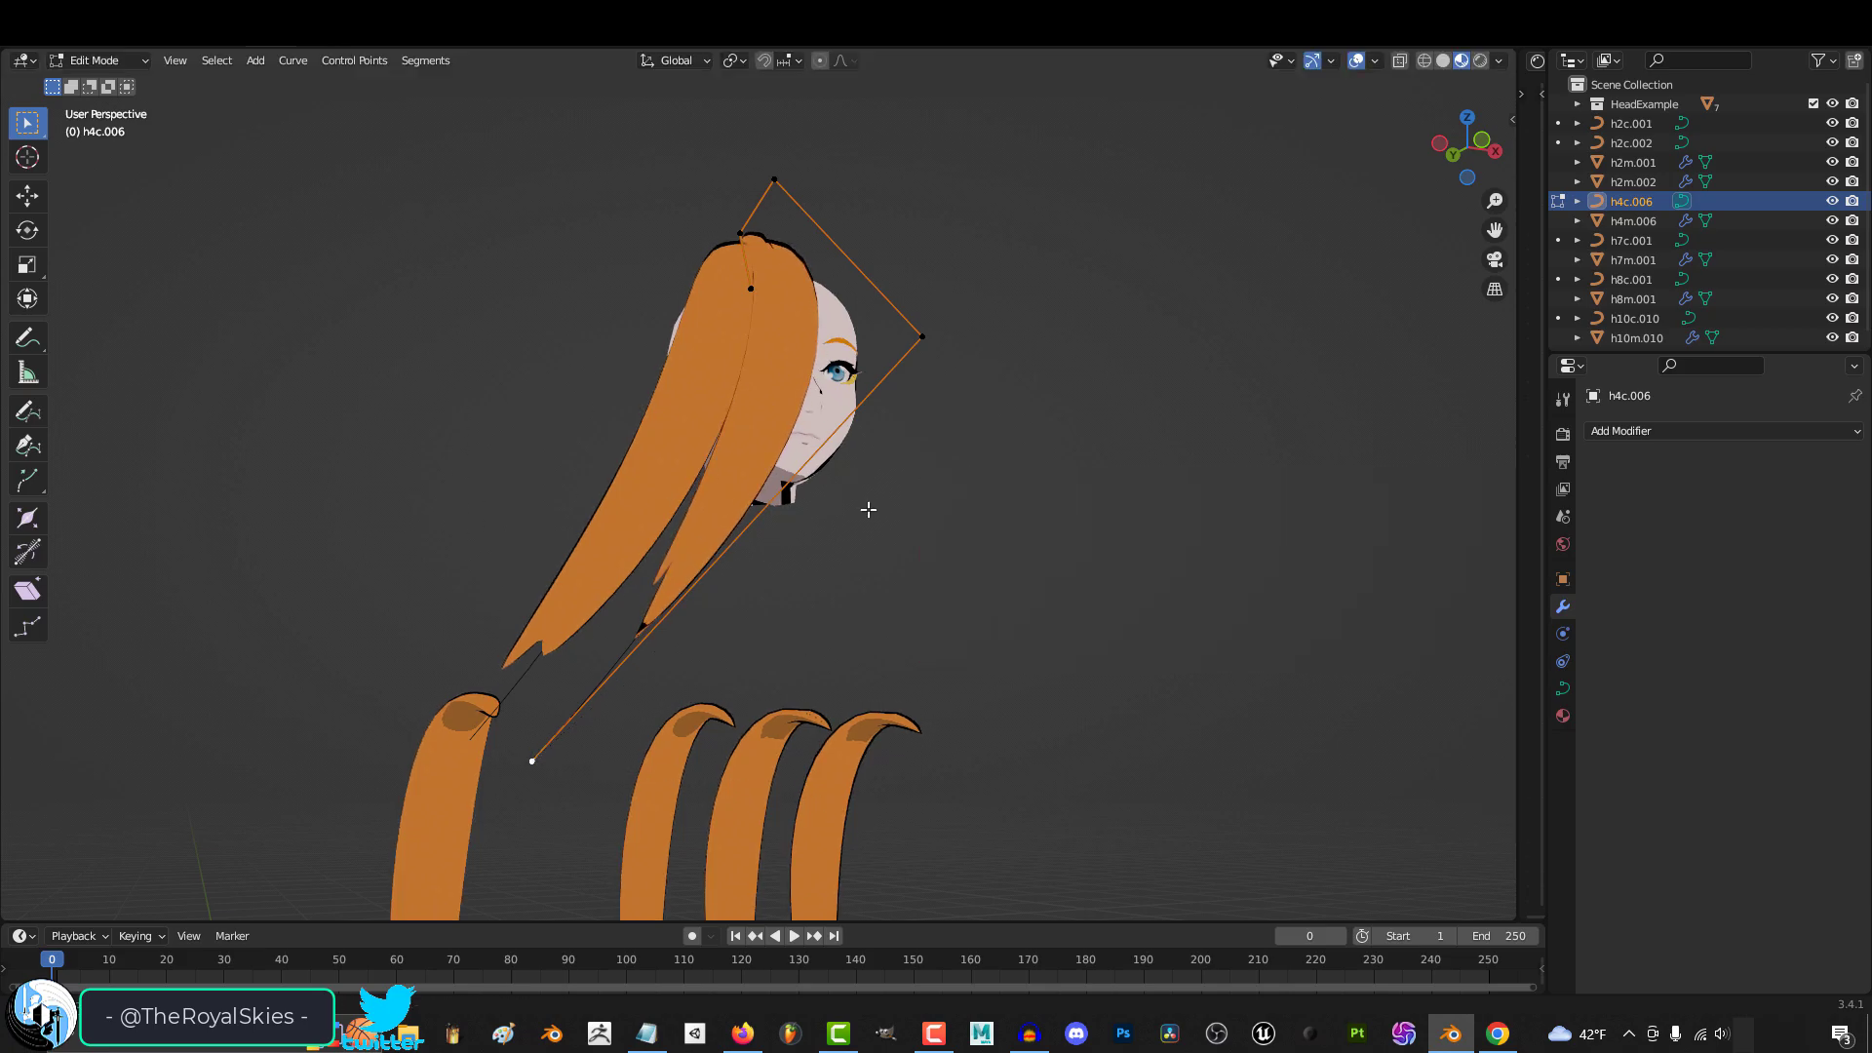
alt+middle_drag(865, 505, 843, 552)
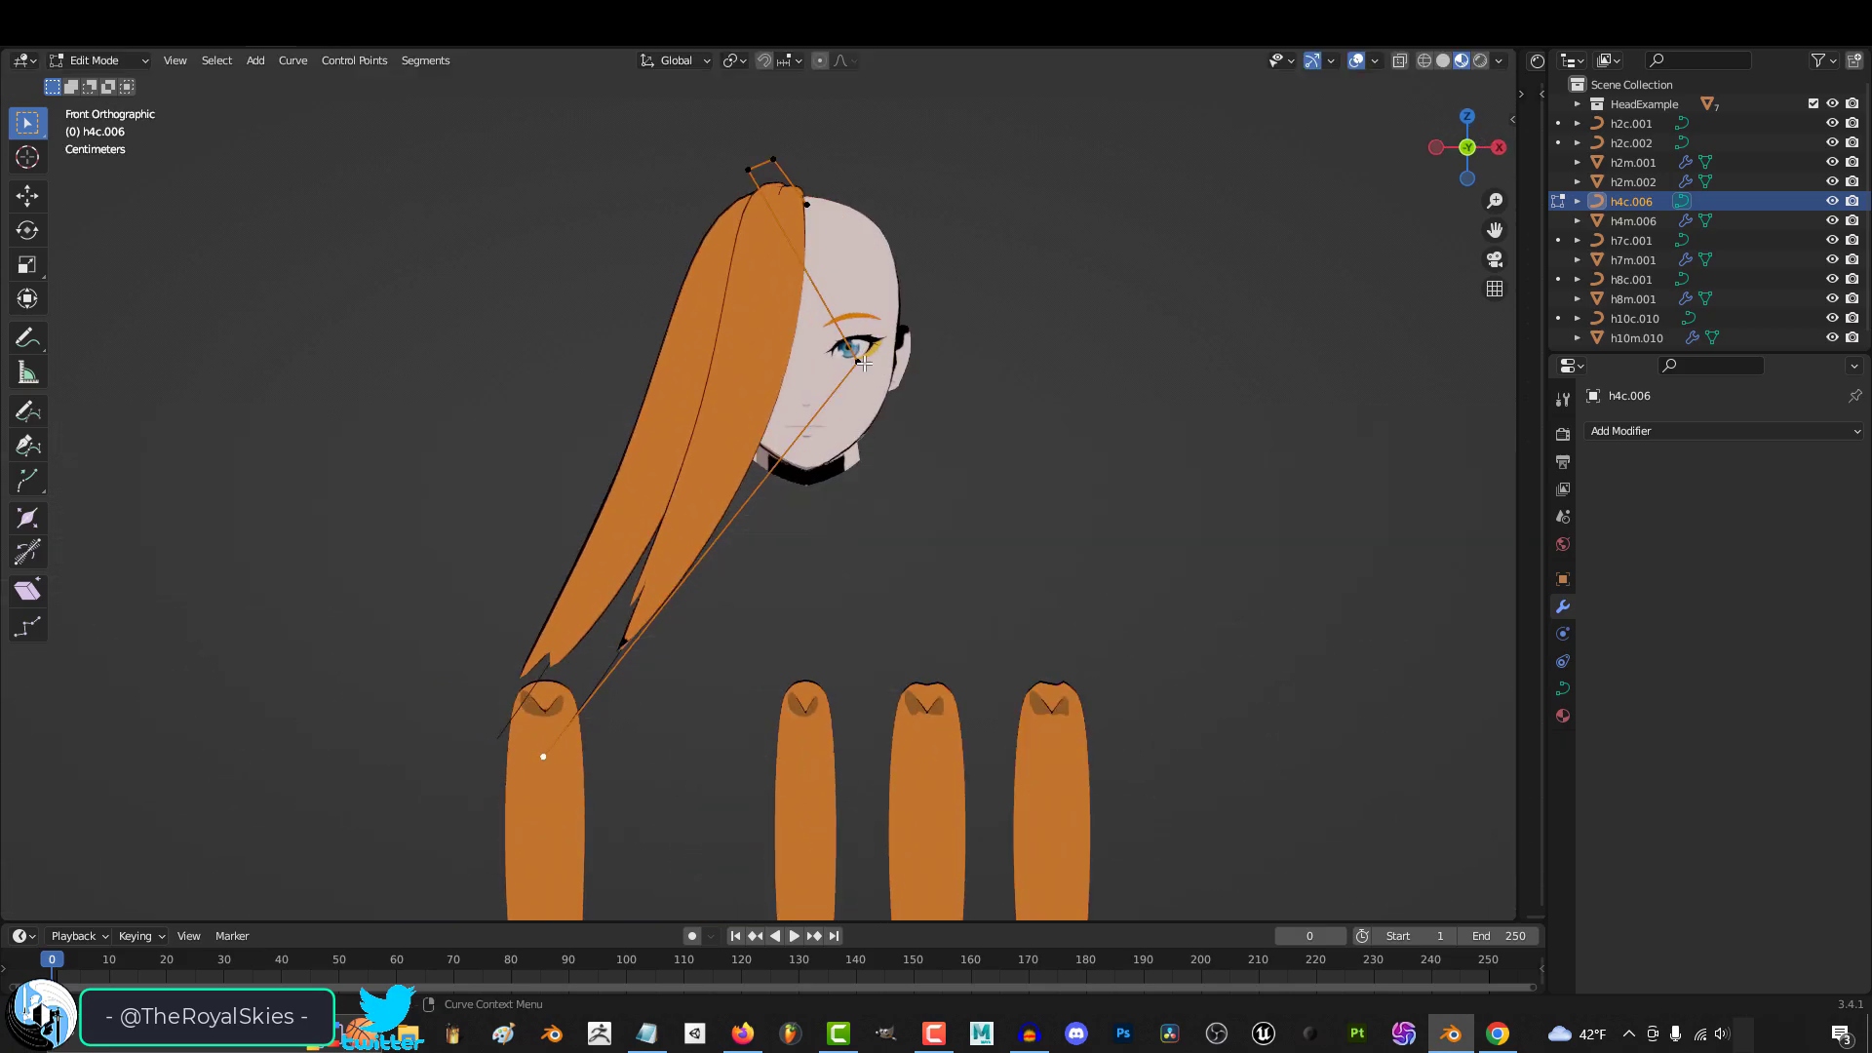
Subdivide the lower segment of the second strand's curve, reposition the points, and extrude a further point from its end
right_click(570, 746)
click(635, 483)
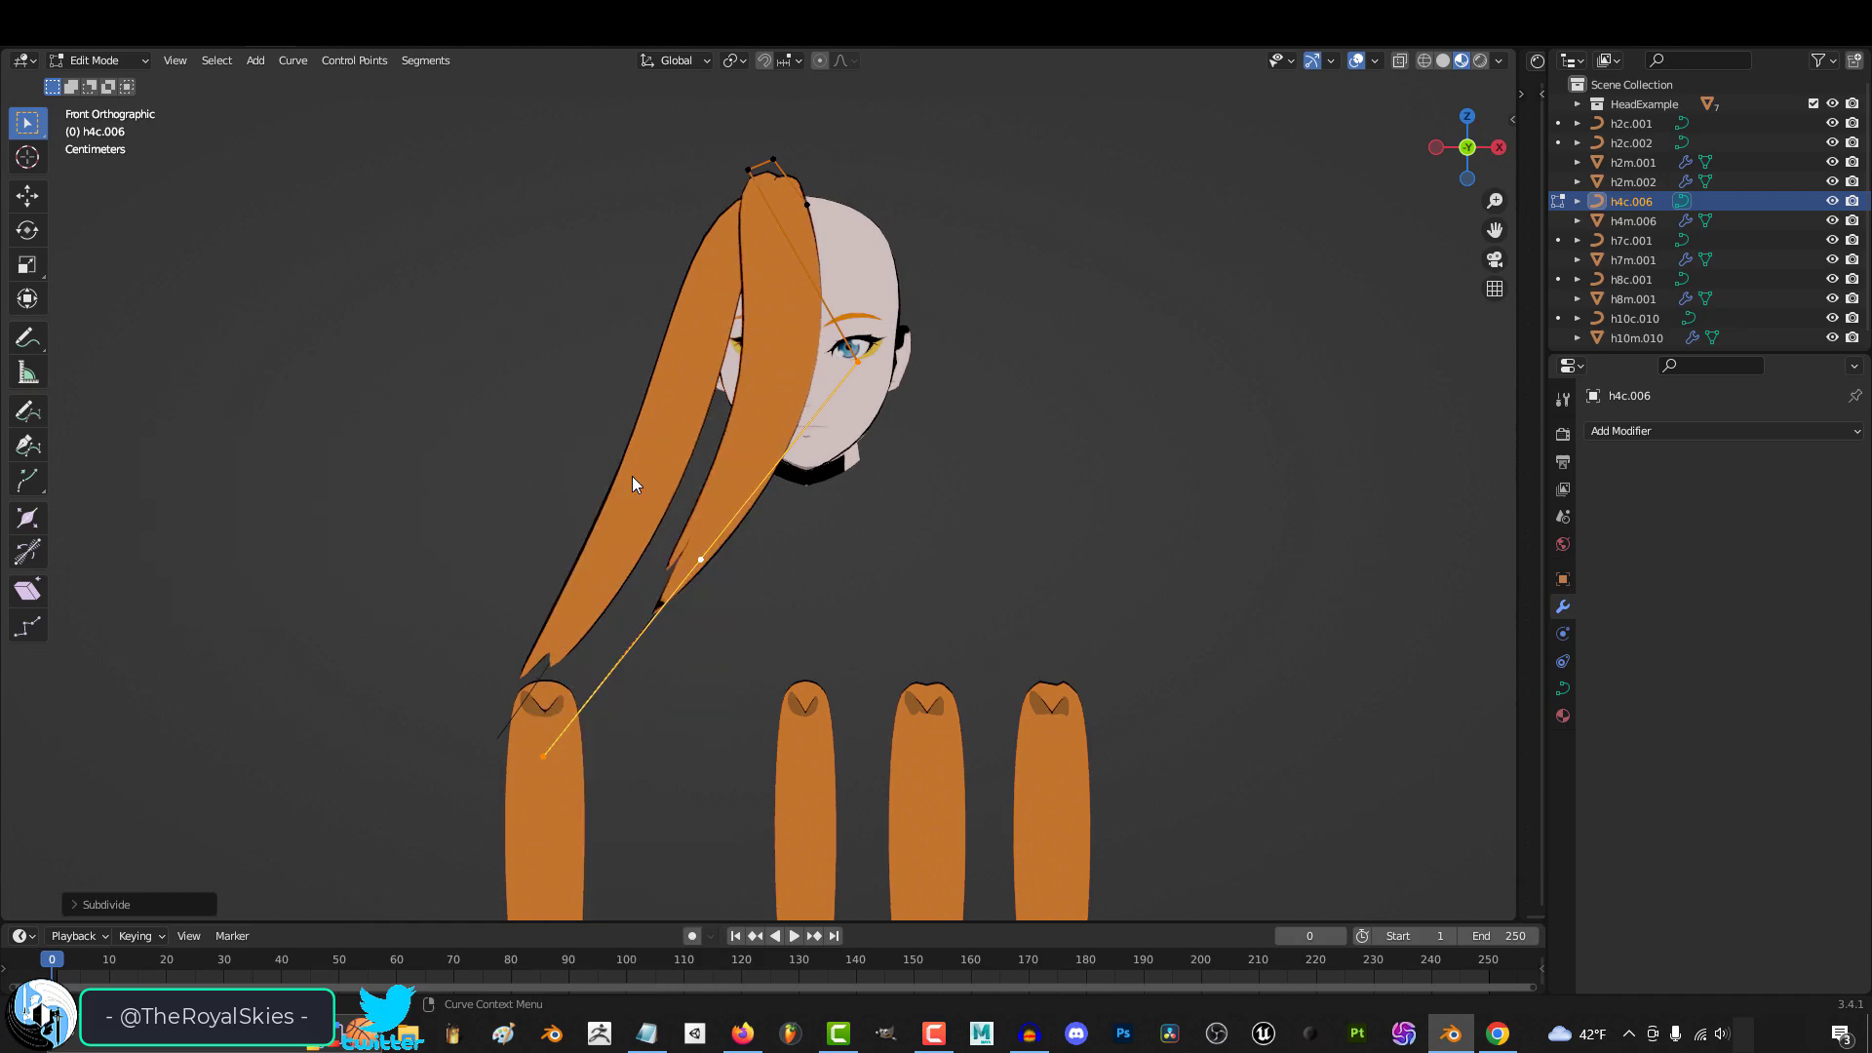
click(580, 555)
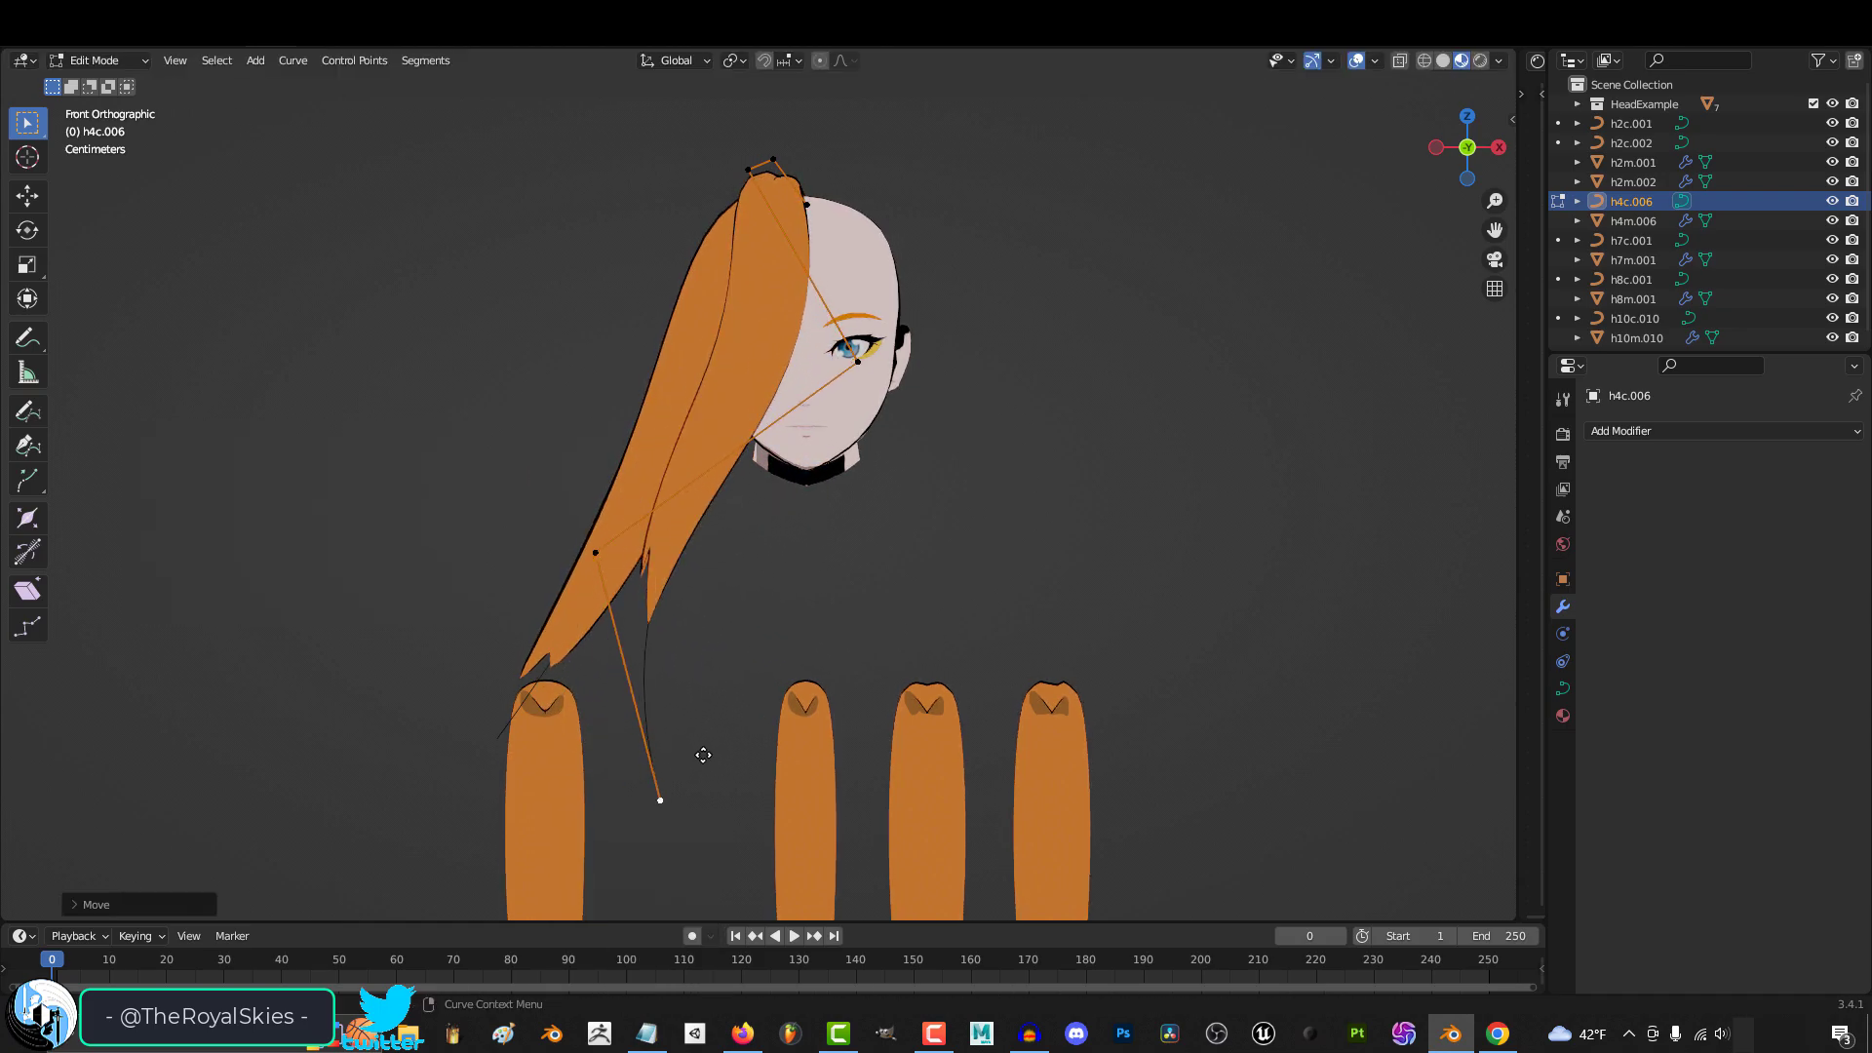
shift+middle_drag(703, 755, 665, 734)
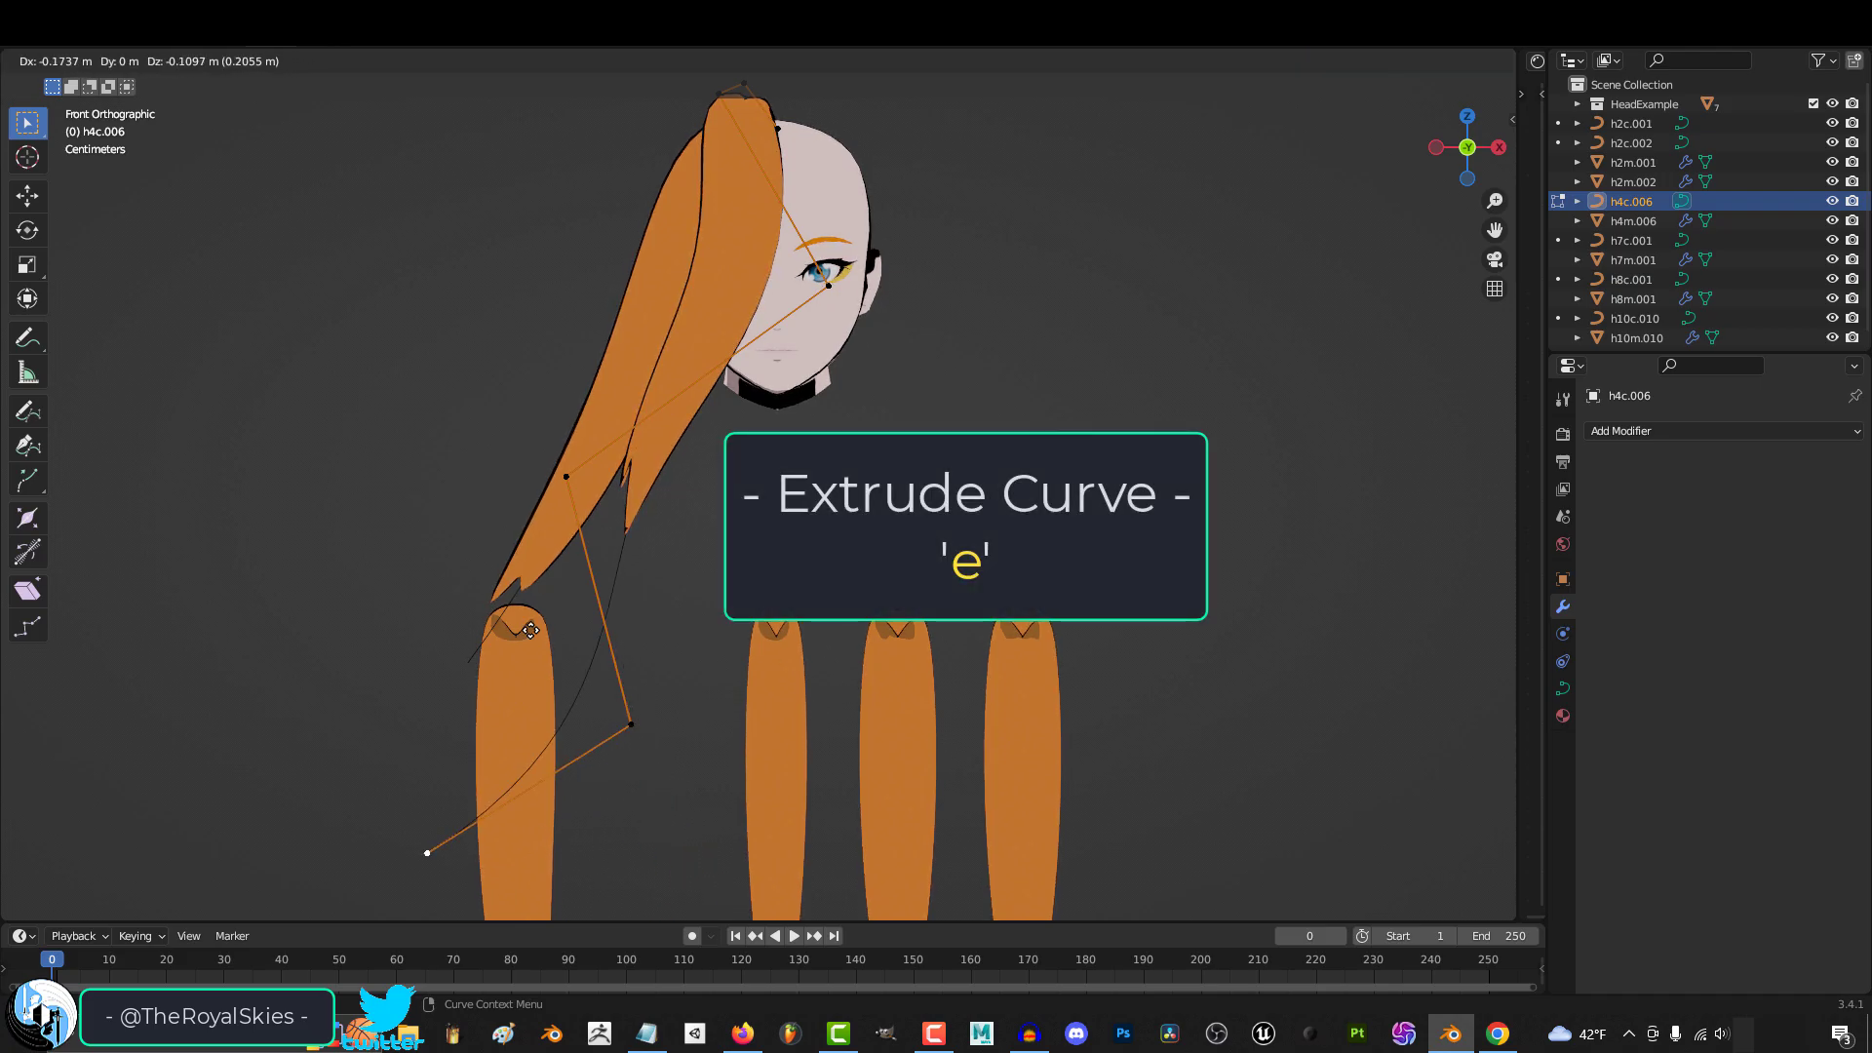
key(g)
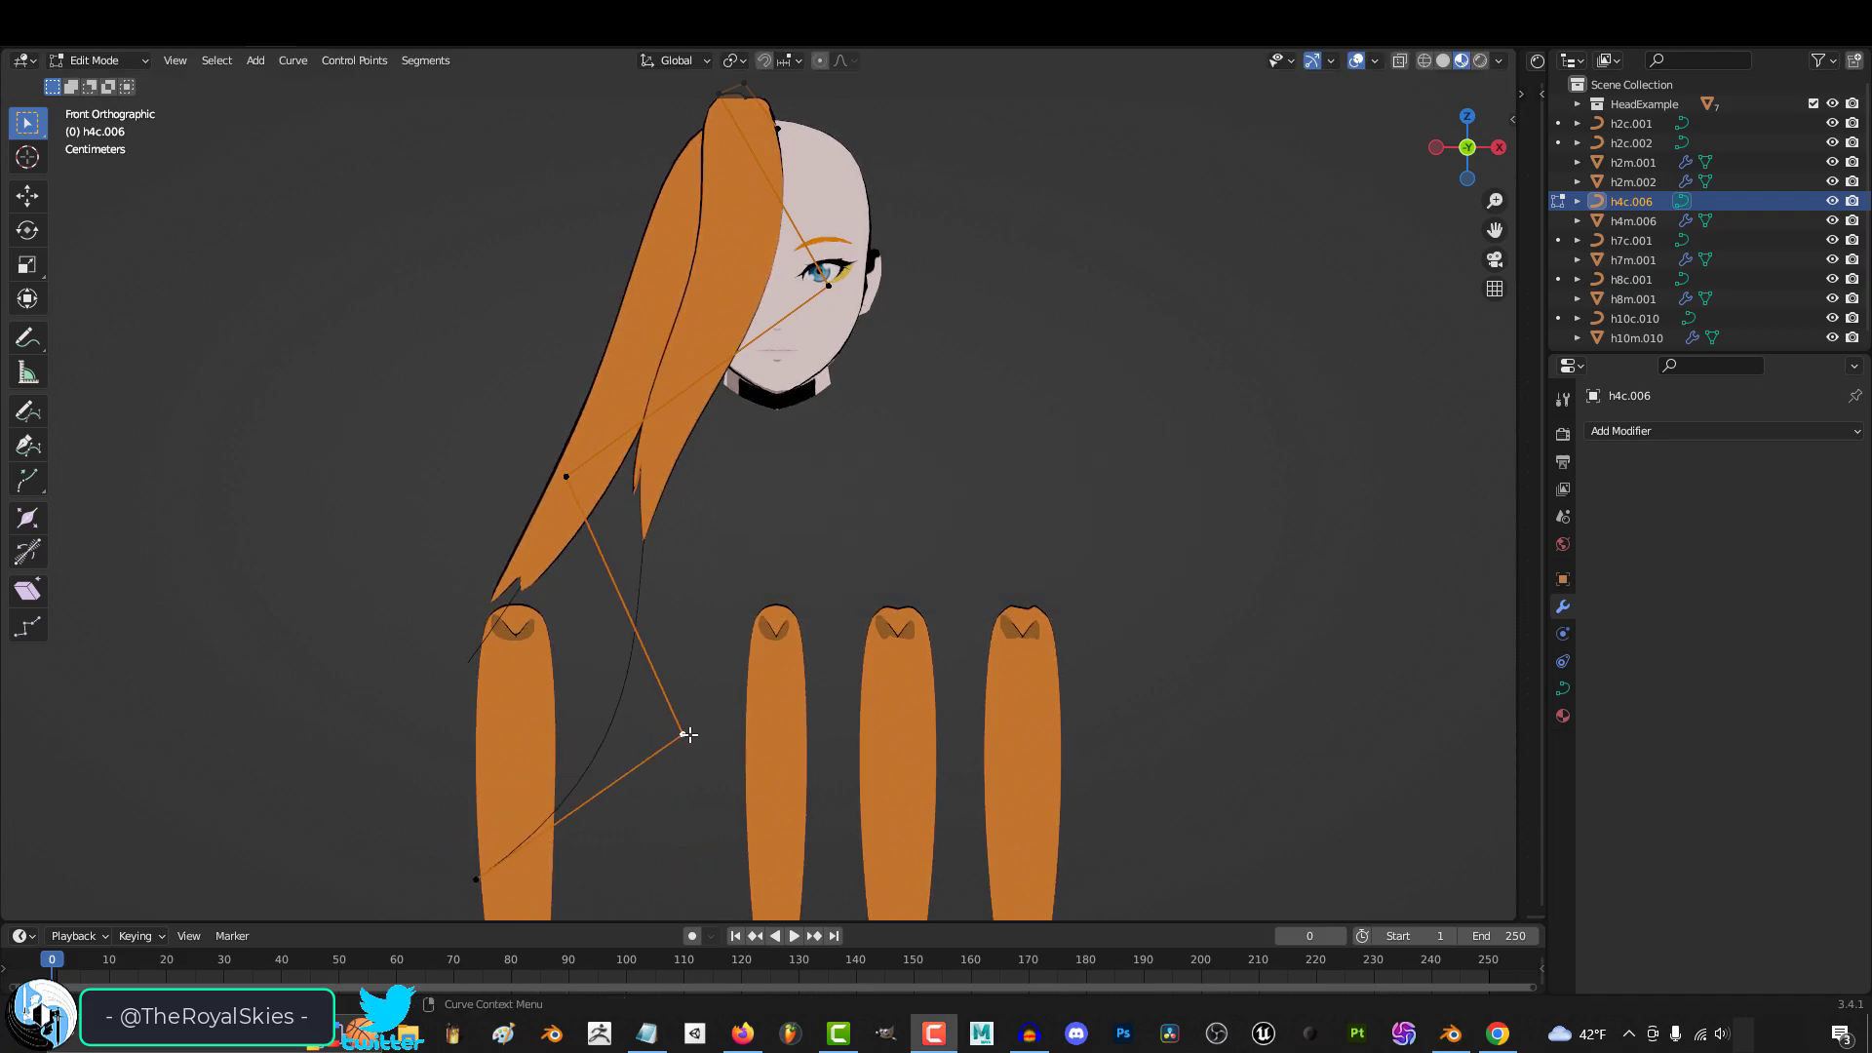
Try to dissolve the selected bend control point on the second strand's lower curve
right_click(689, 735)
mouse_move(693, 741)
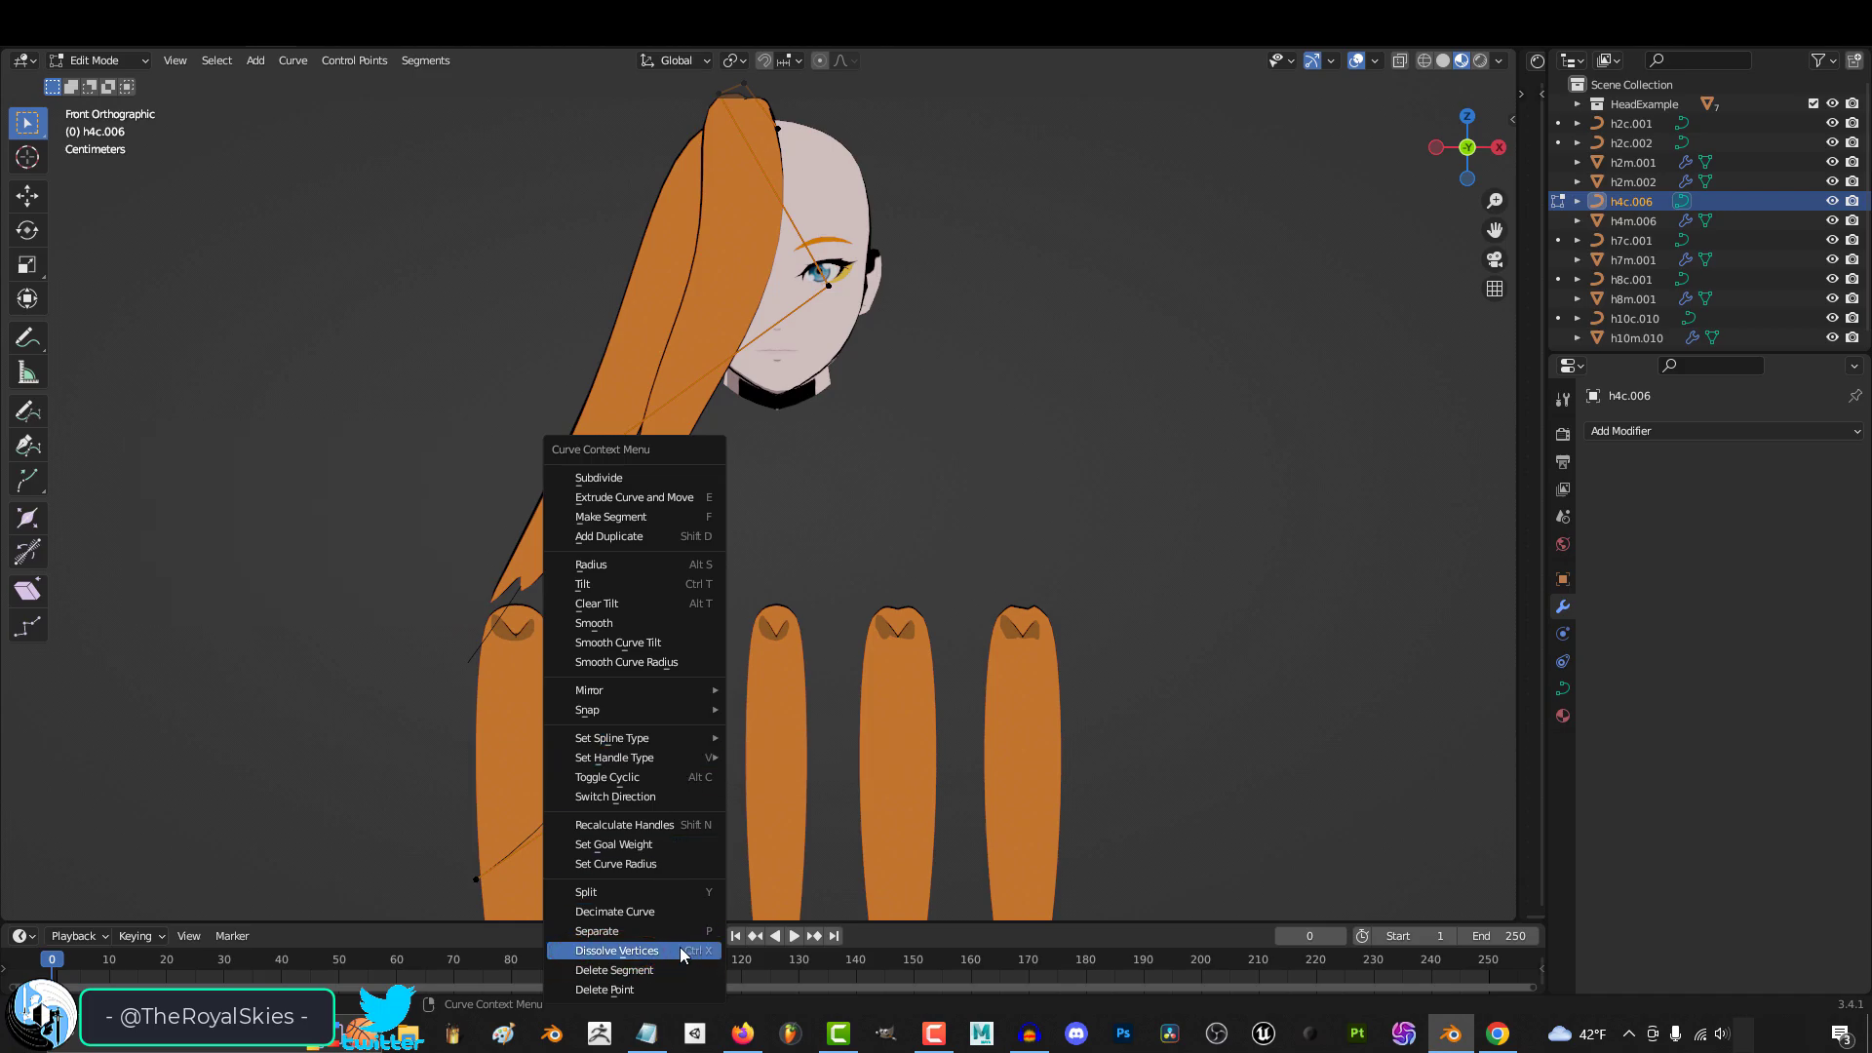
click(681, 950)
Leave curve editing and scale the second strand's mesh along individual axes so it extends along its guide curve
key(Tab)
middle_drag(694, 542, 904, 536)
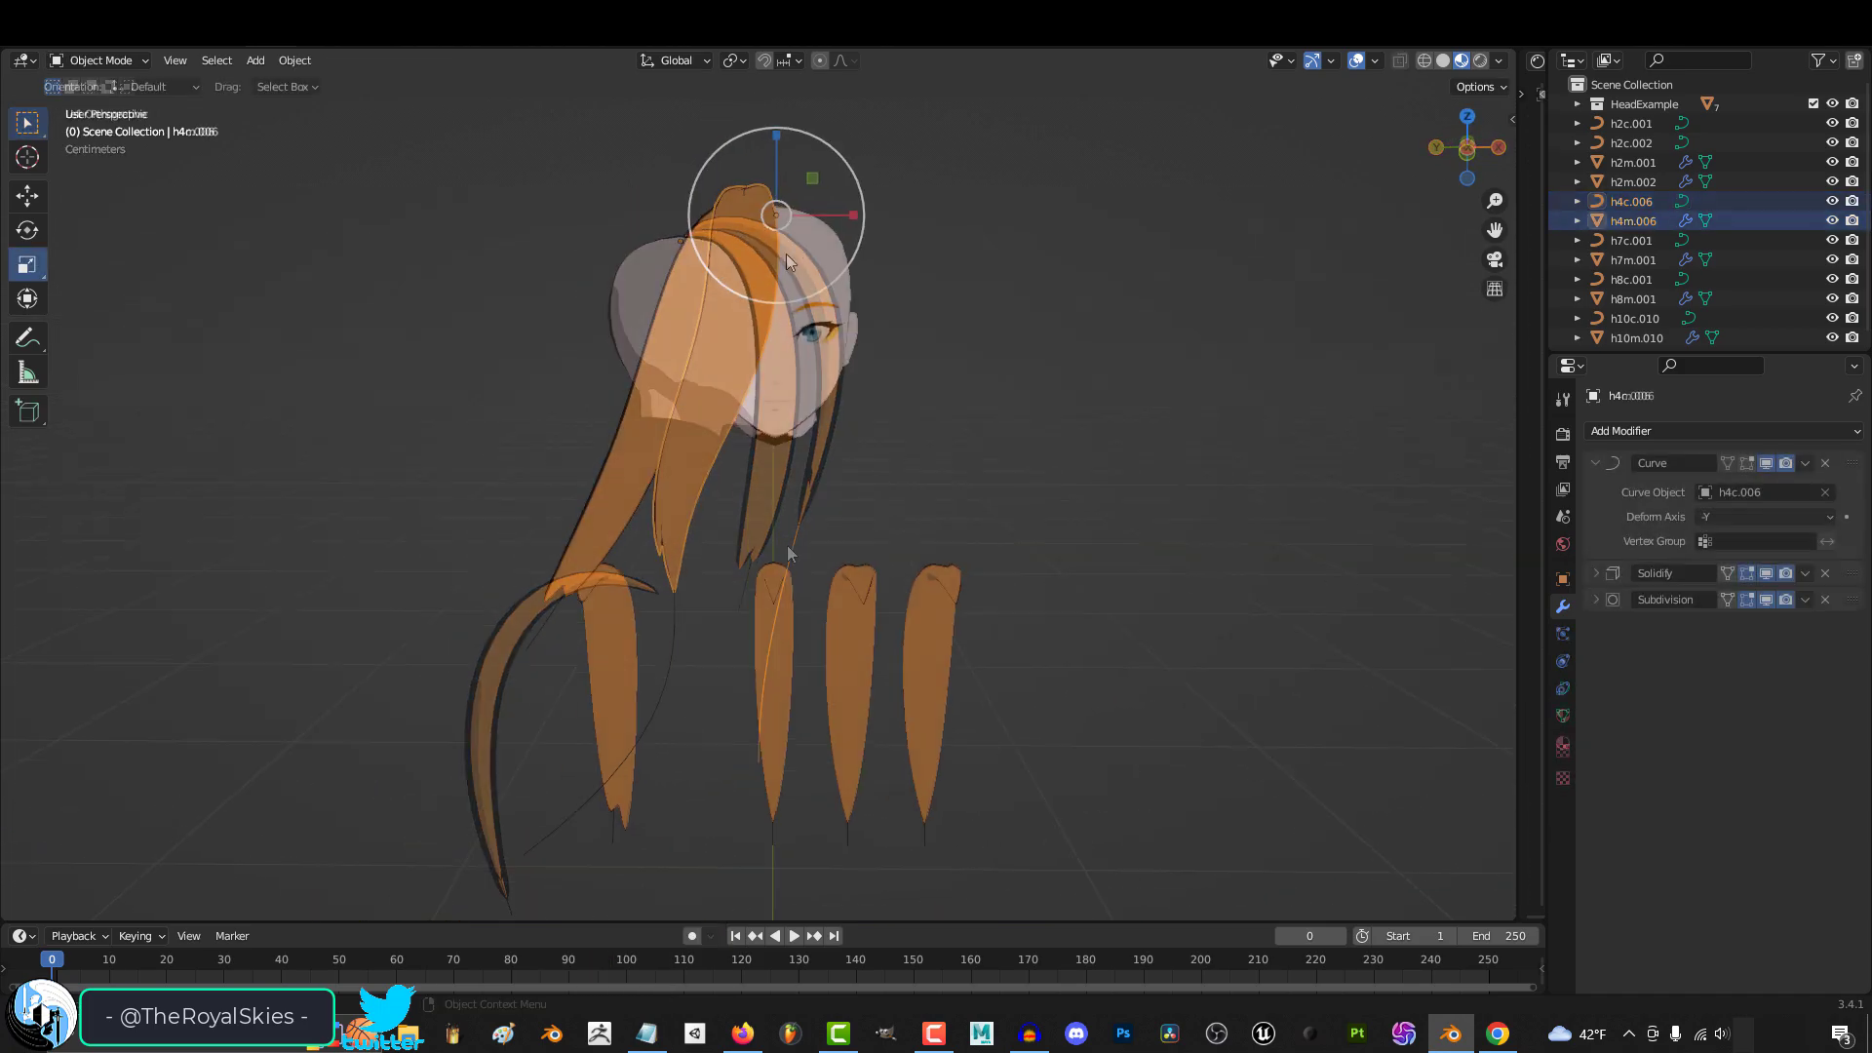
middle_drag(786, 254, 741, 203)
key(s)
key(x)
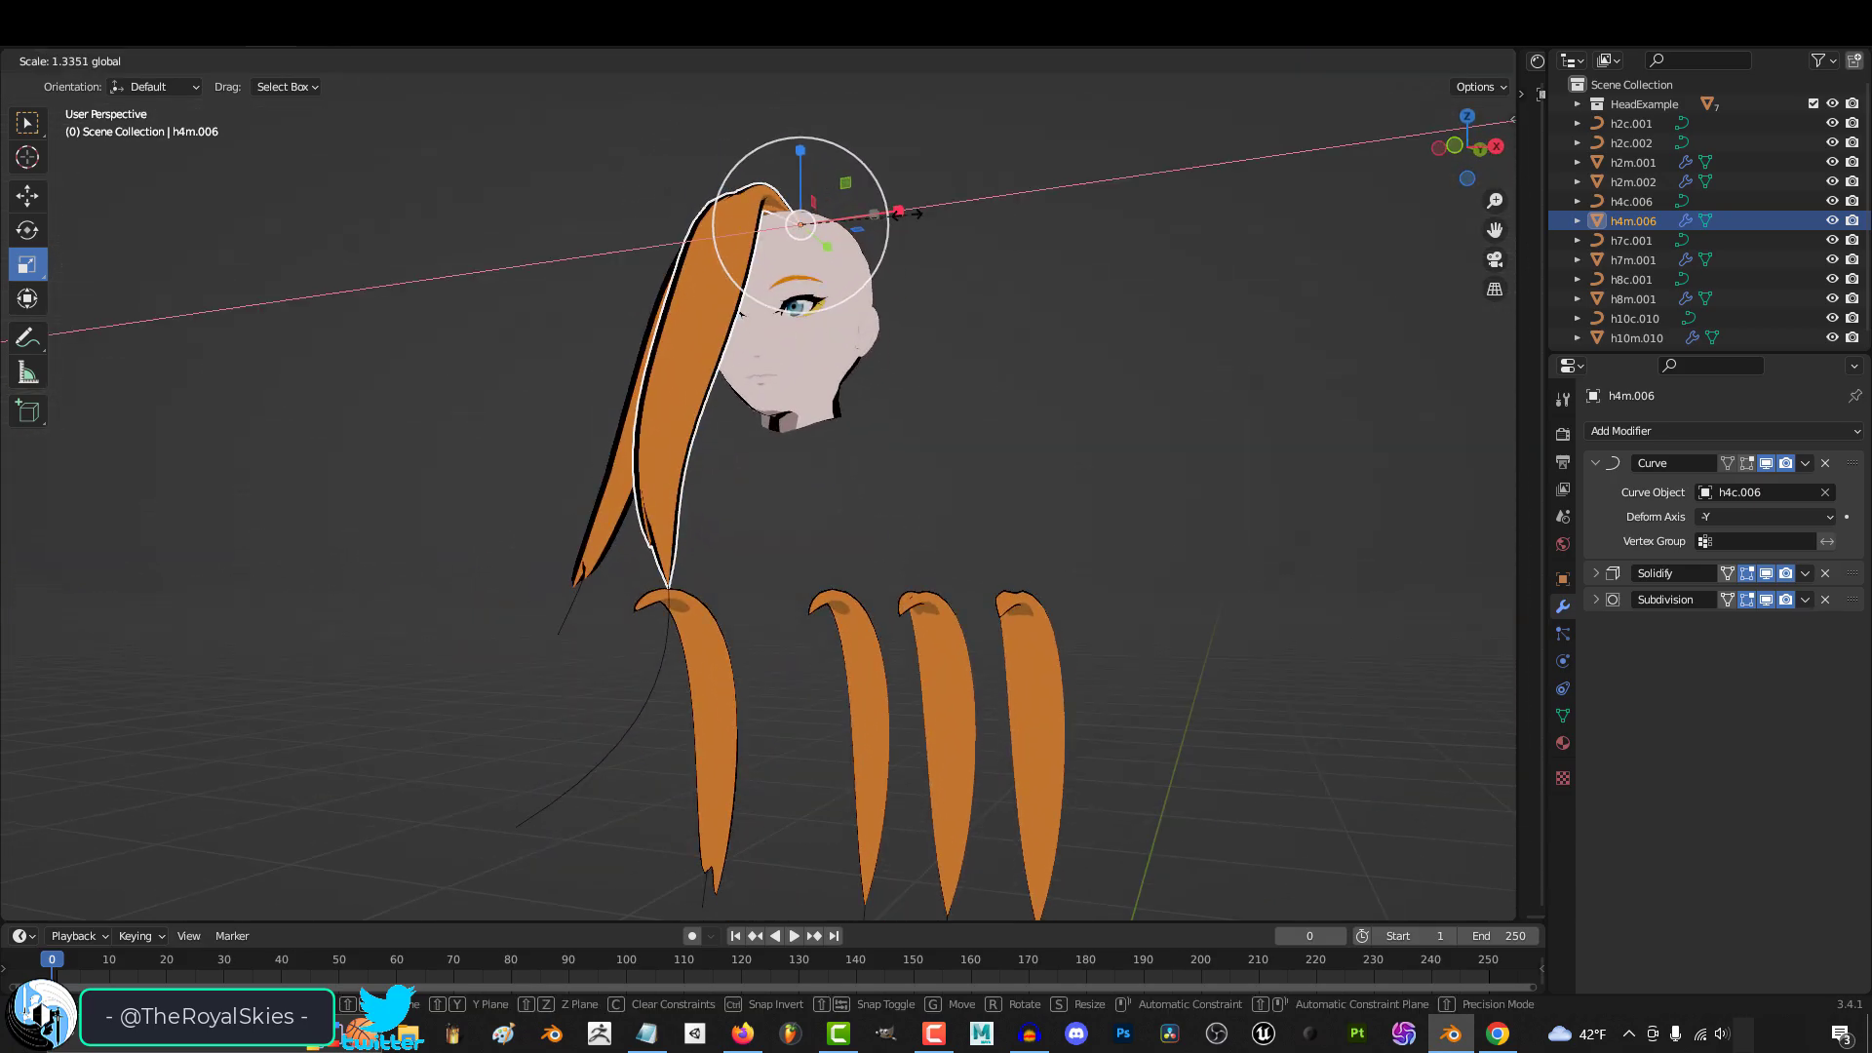
key(z)
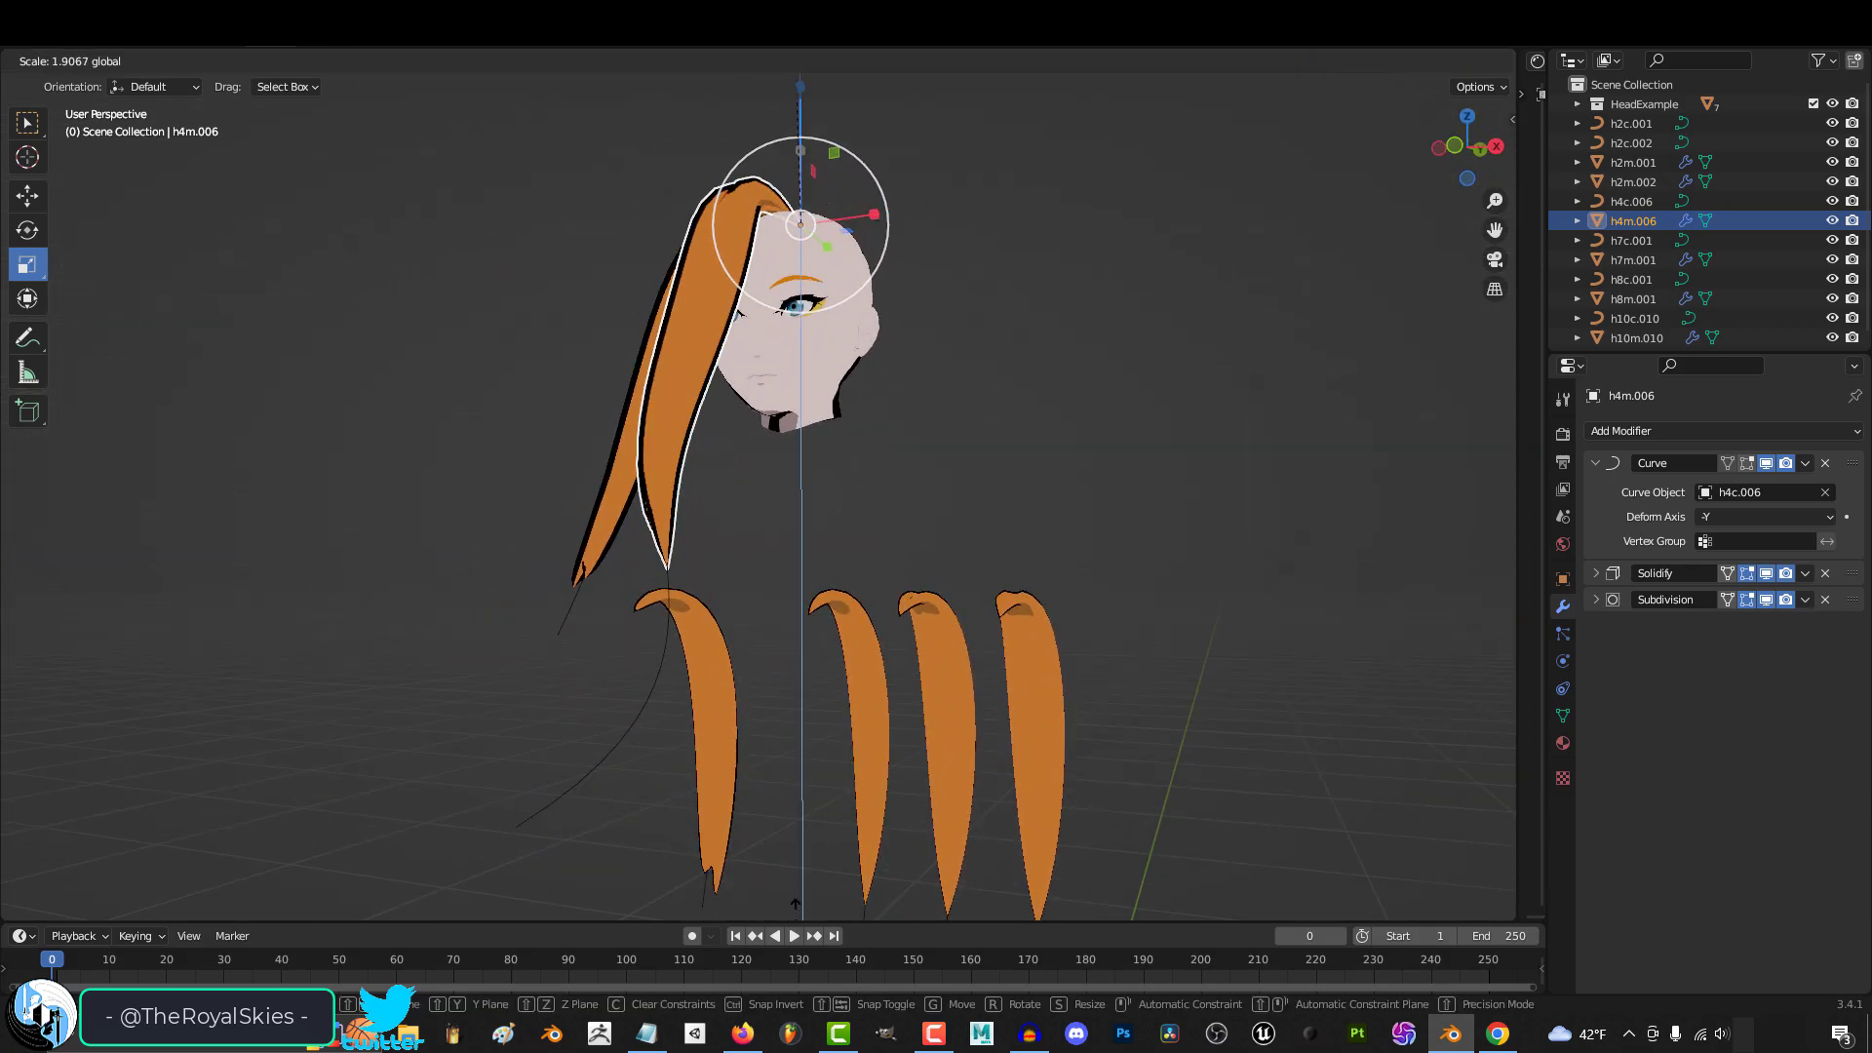
click(858, 255)
Move the control points near the crown and midway down the second strand's guide curve outward
key(KP_1)
click(529, 824)
key(Tab)
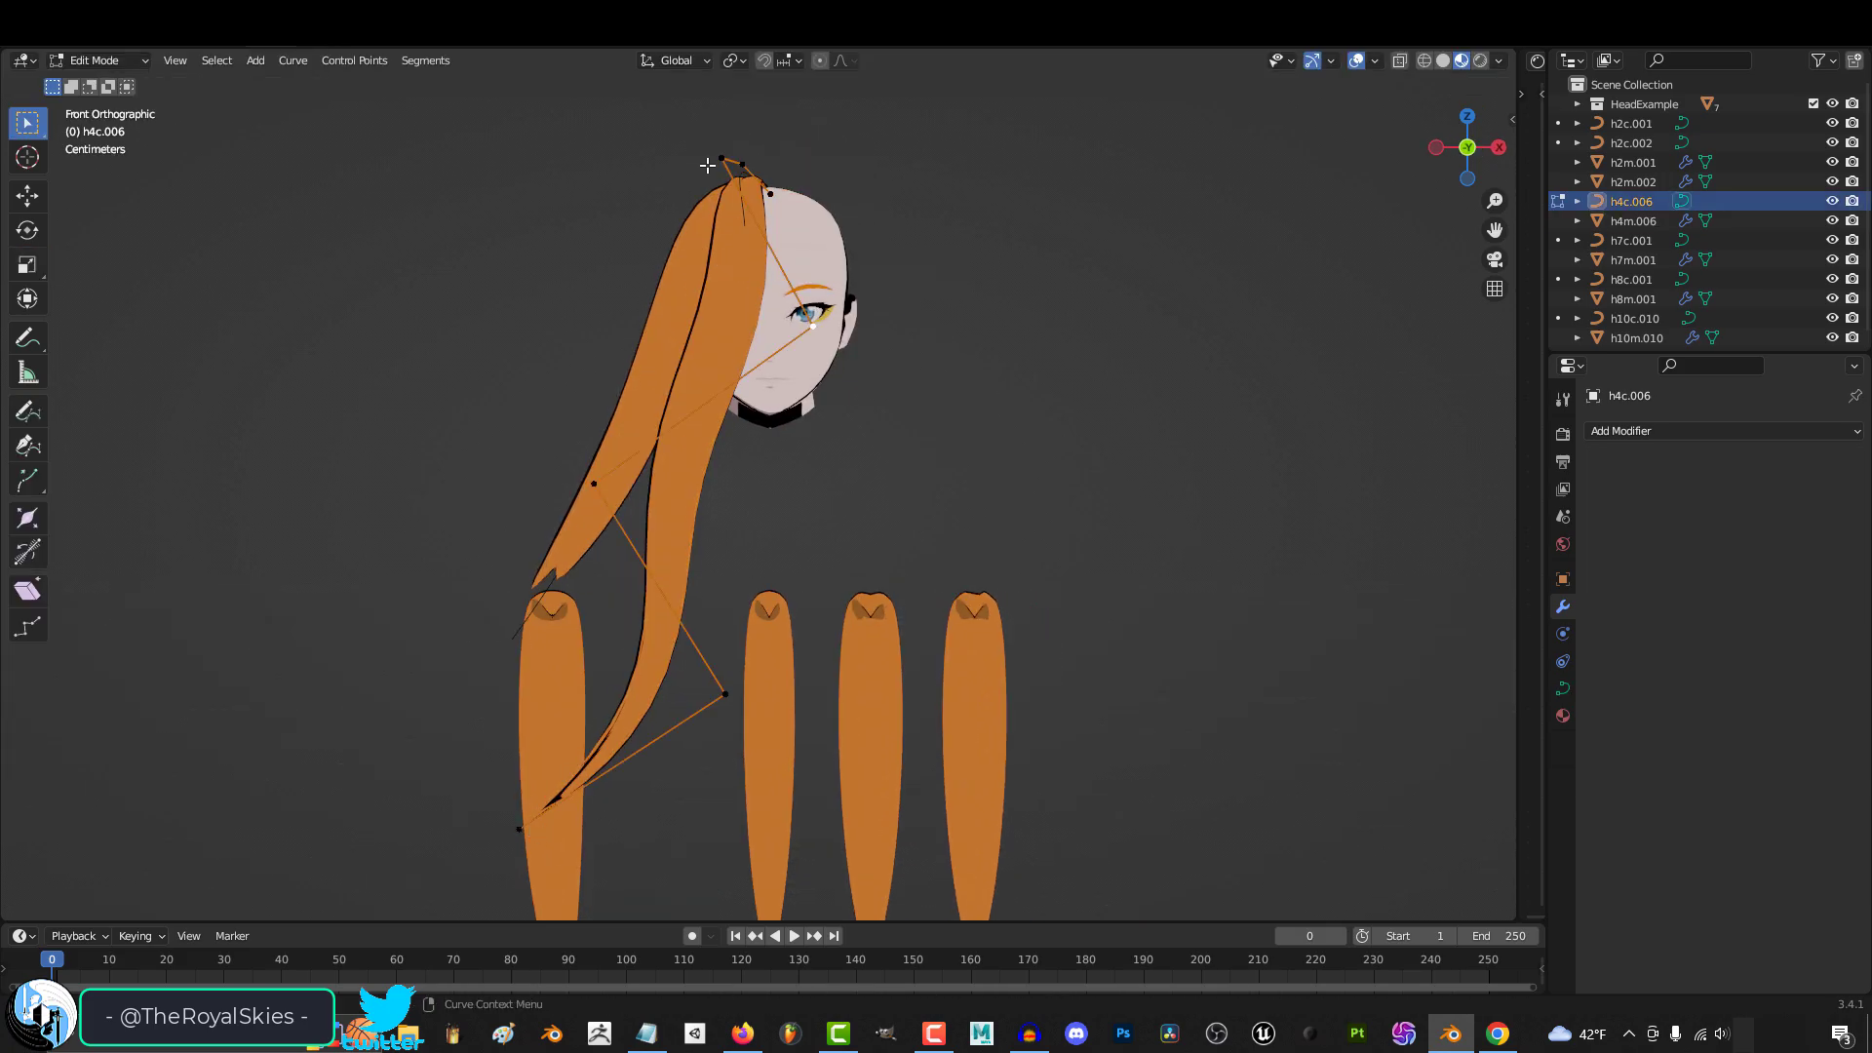
click(708, 164)
key(g)
click(705, 146)
click(594, 481)
key(g)
click(528, 517)
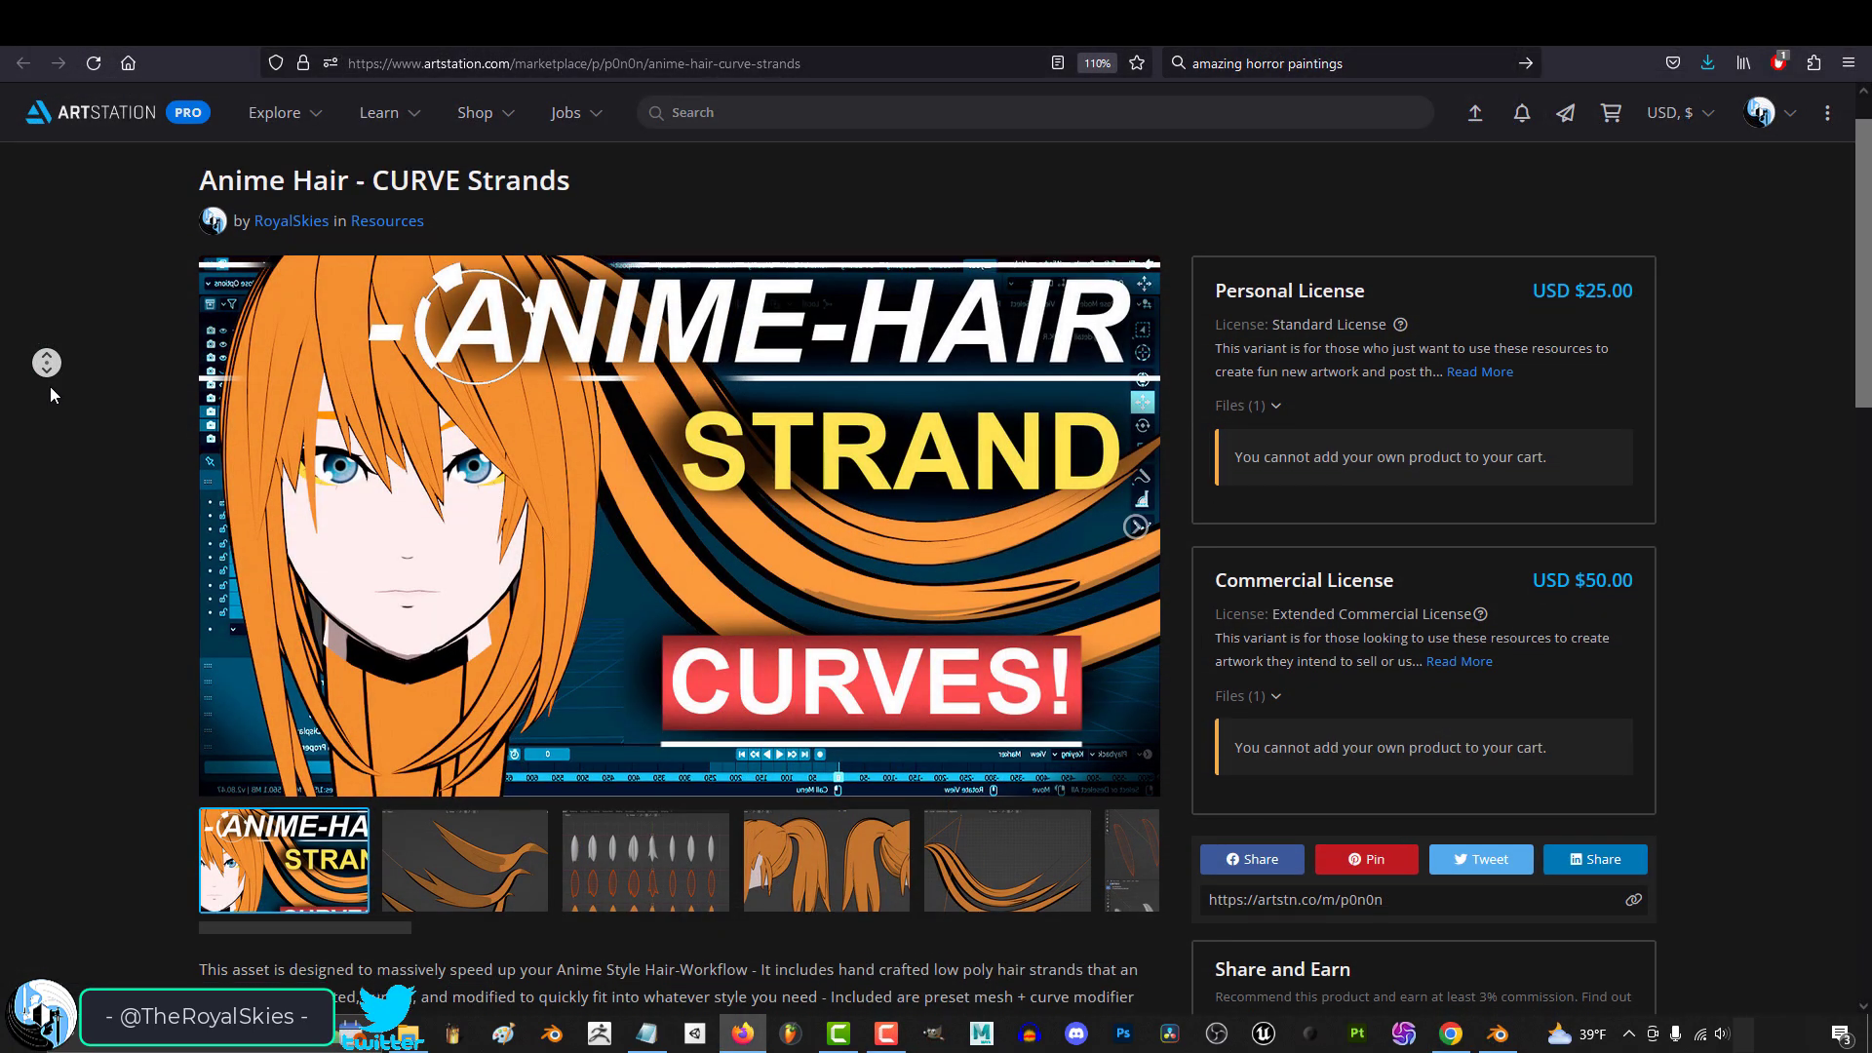
Switch to the browser and examine the license options on the Anime Hair - CURVE Strands ArtStation page
scroll(49, 386, down, 2)
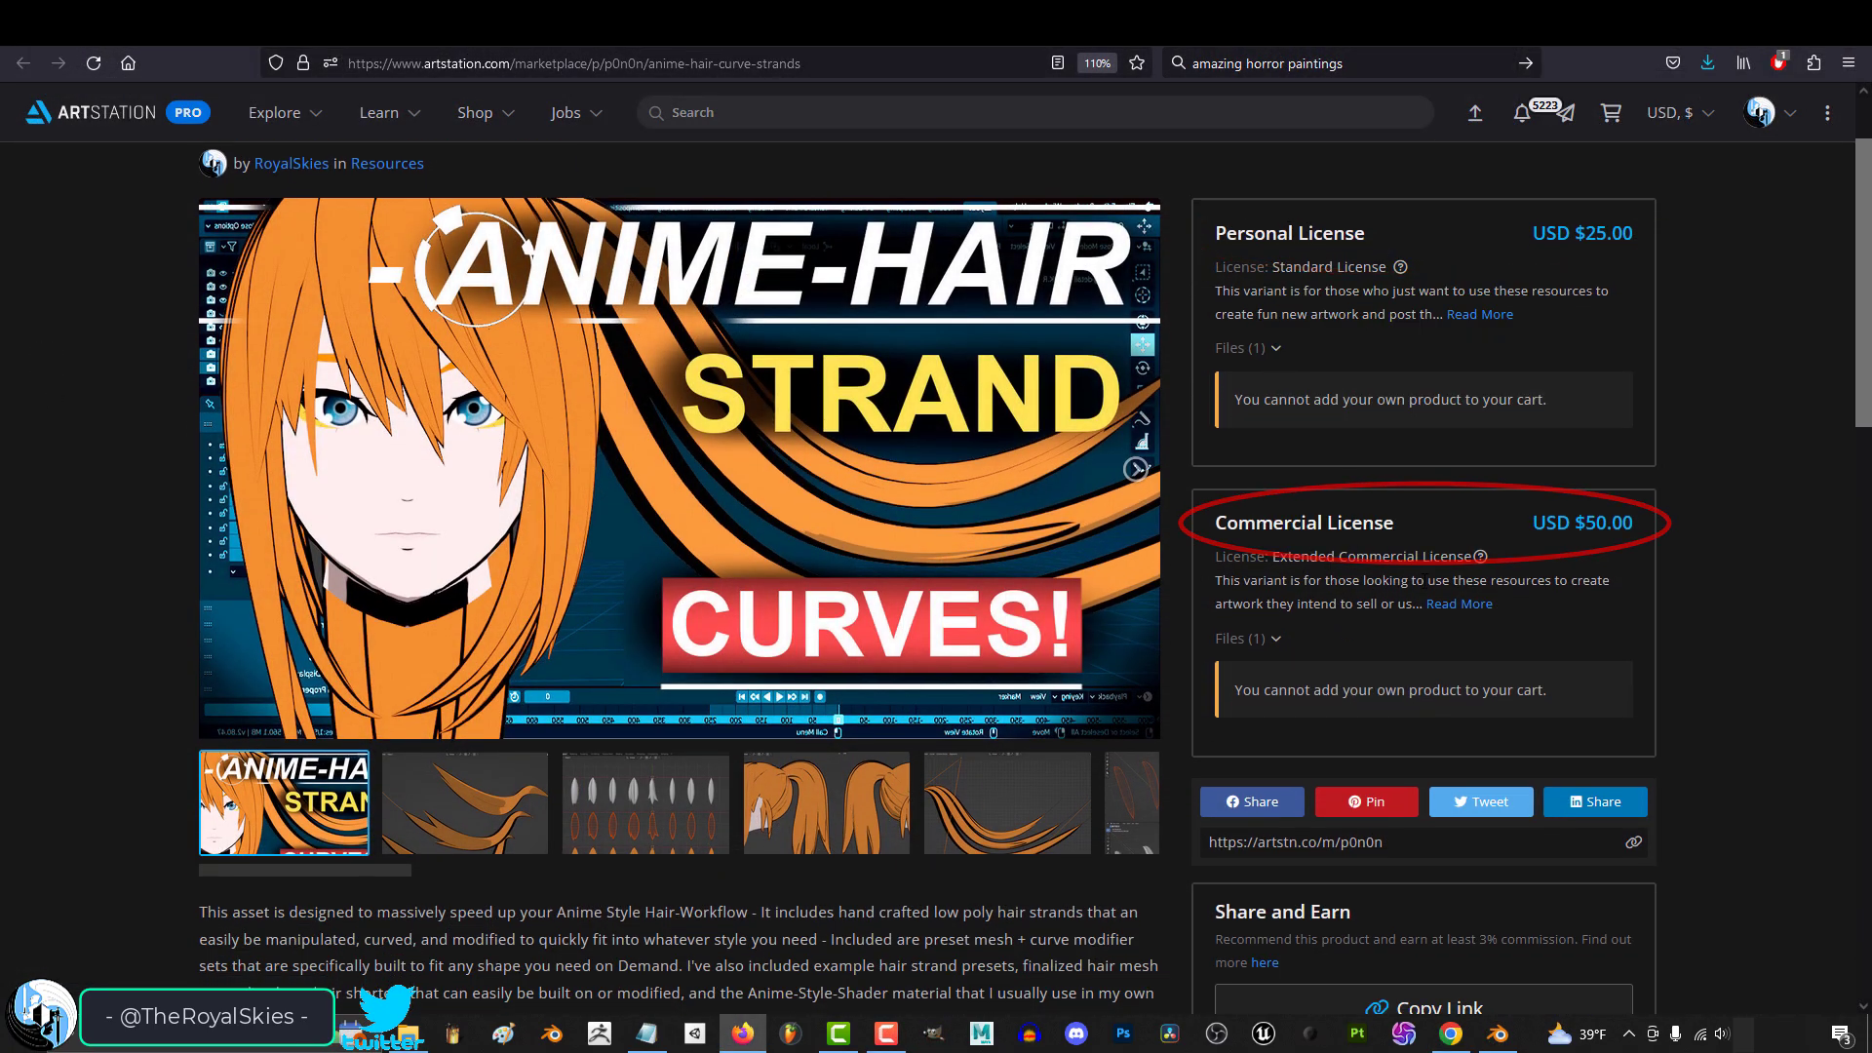
click(1467, 316)
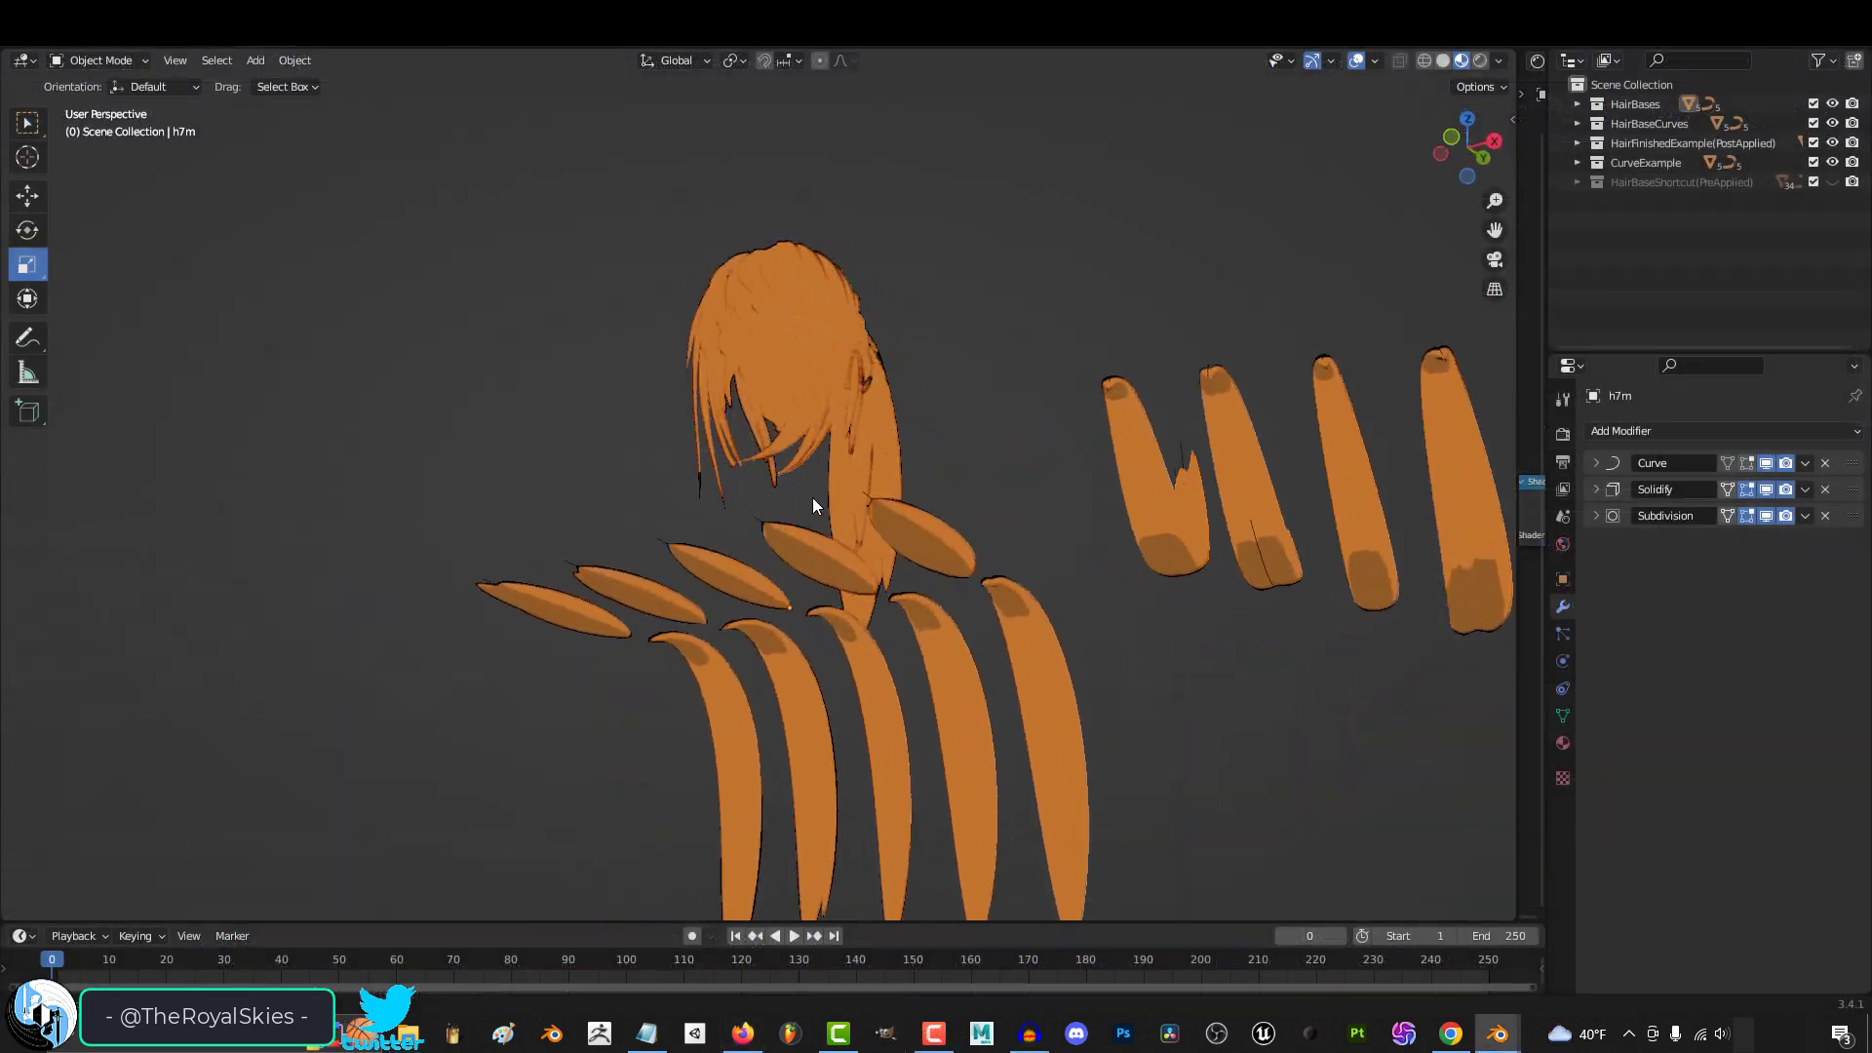
Switch to Blender and examine the flat and curved base strands in wireframe, solid and material preview shading
middle_drag(811, 497, 809, 584)
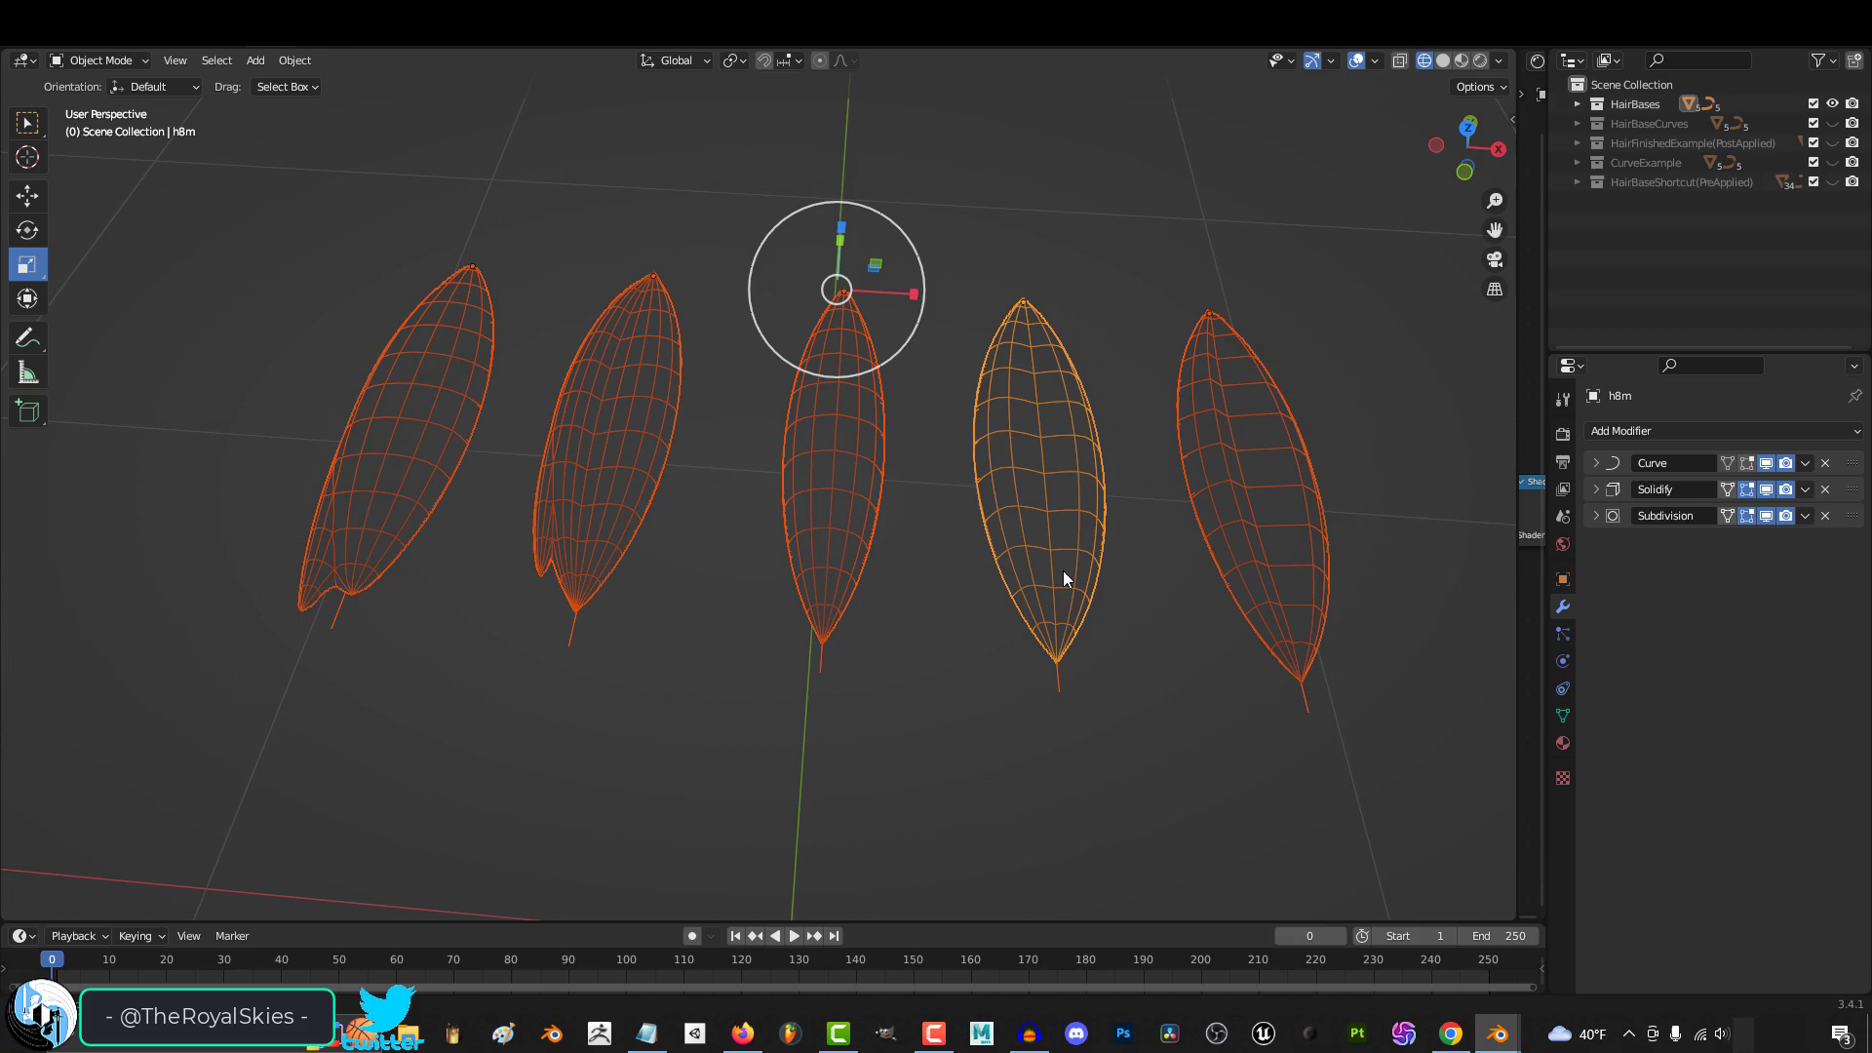
middle_drag(1066, 585, 298, 552)
click(1443, 61)
click(1462, 61)
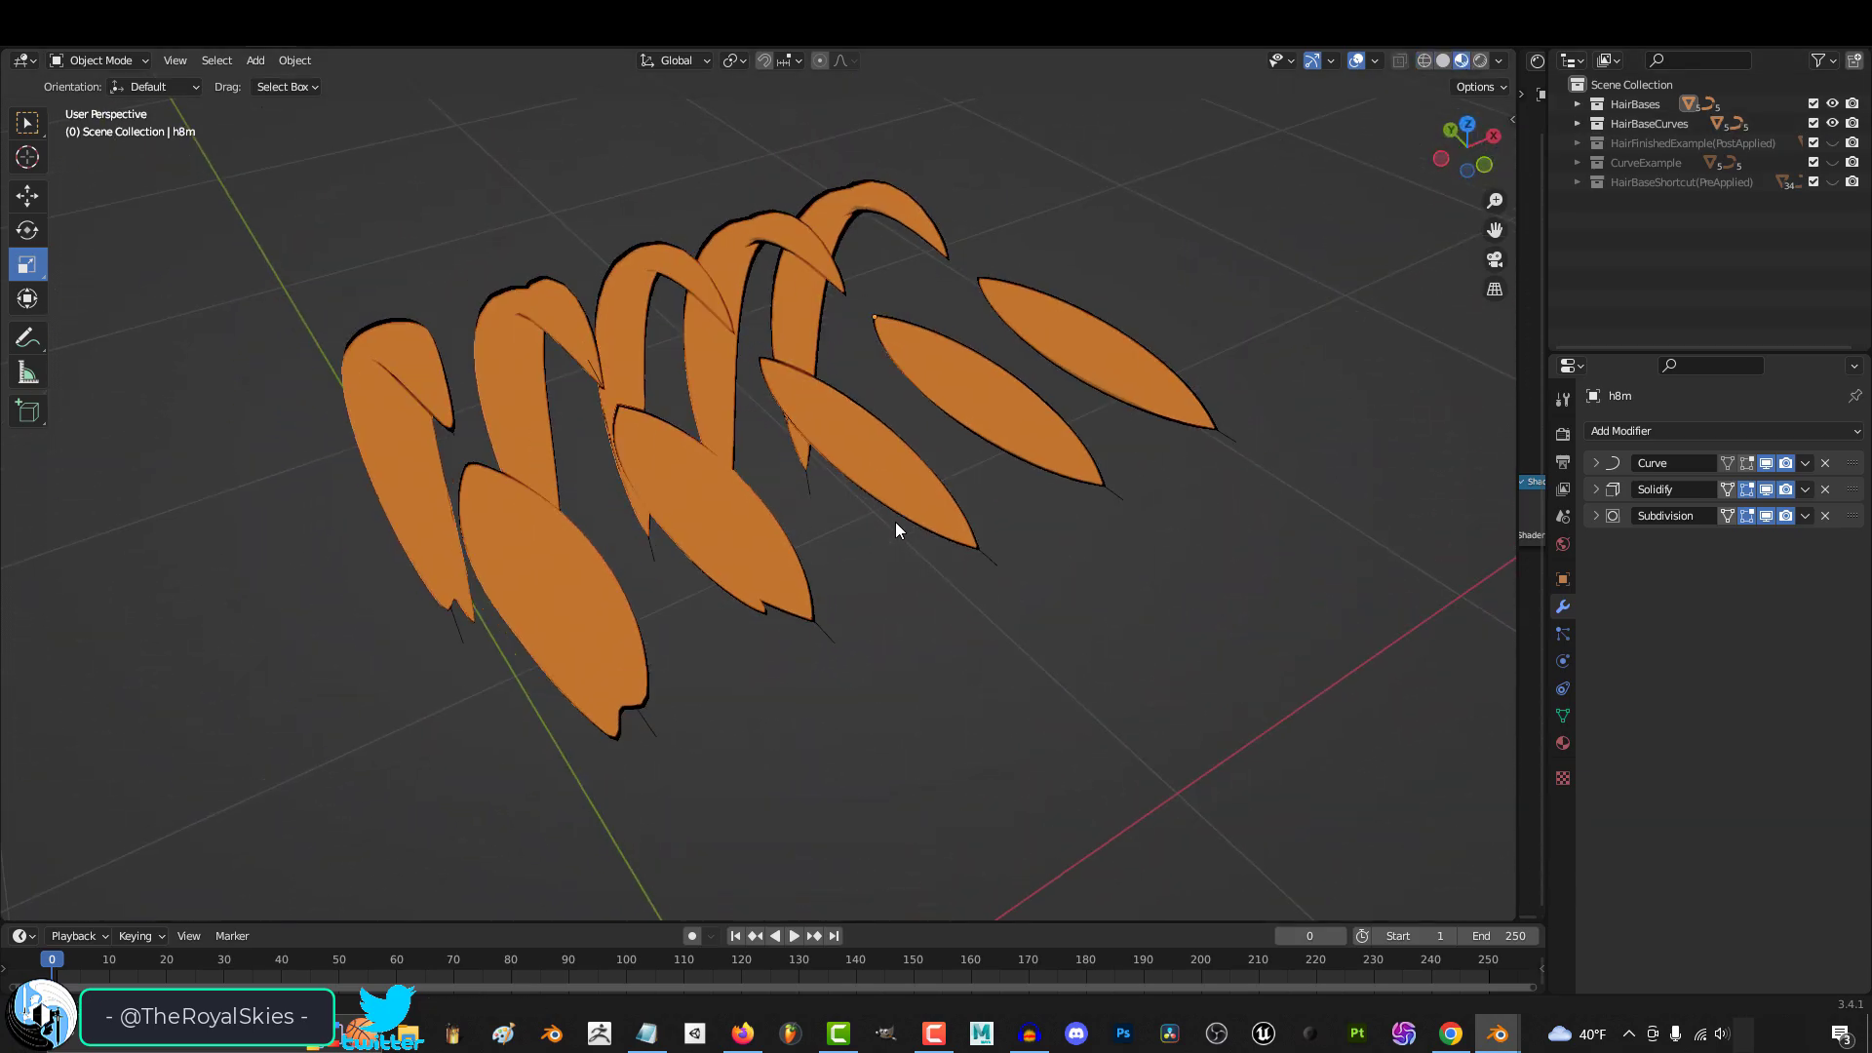
mouse_move(895, 523)
middle_down()
mouse_move(871, 638)
mouse_move(696, 544)
mouse_move(816, 474)
mouse_move(1055, 511)
mouse_move(32, 600)
mouse_move(699, 544)
middle_up()
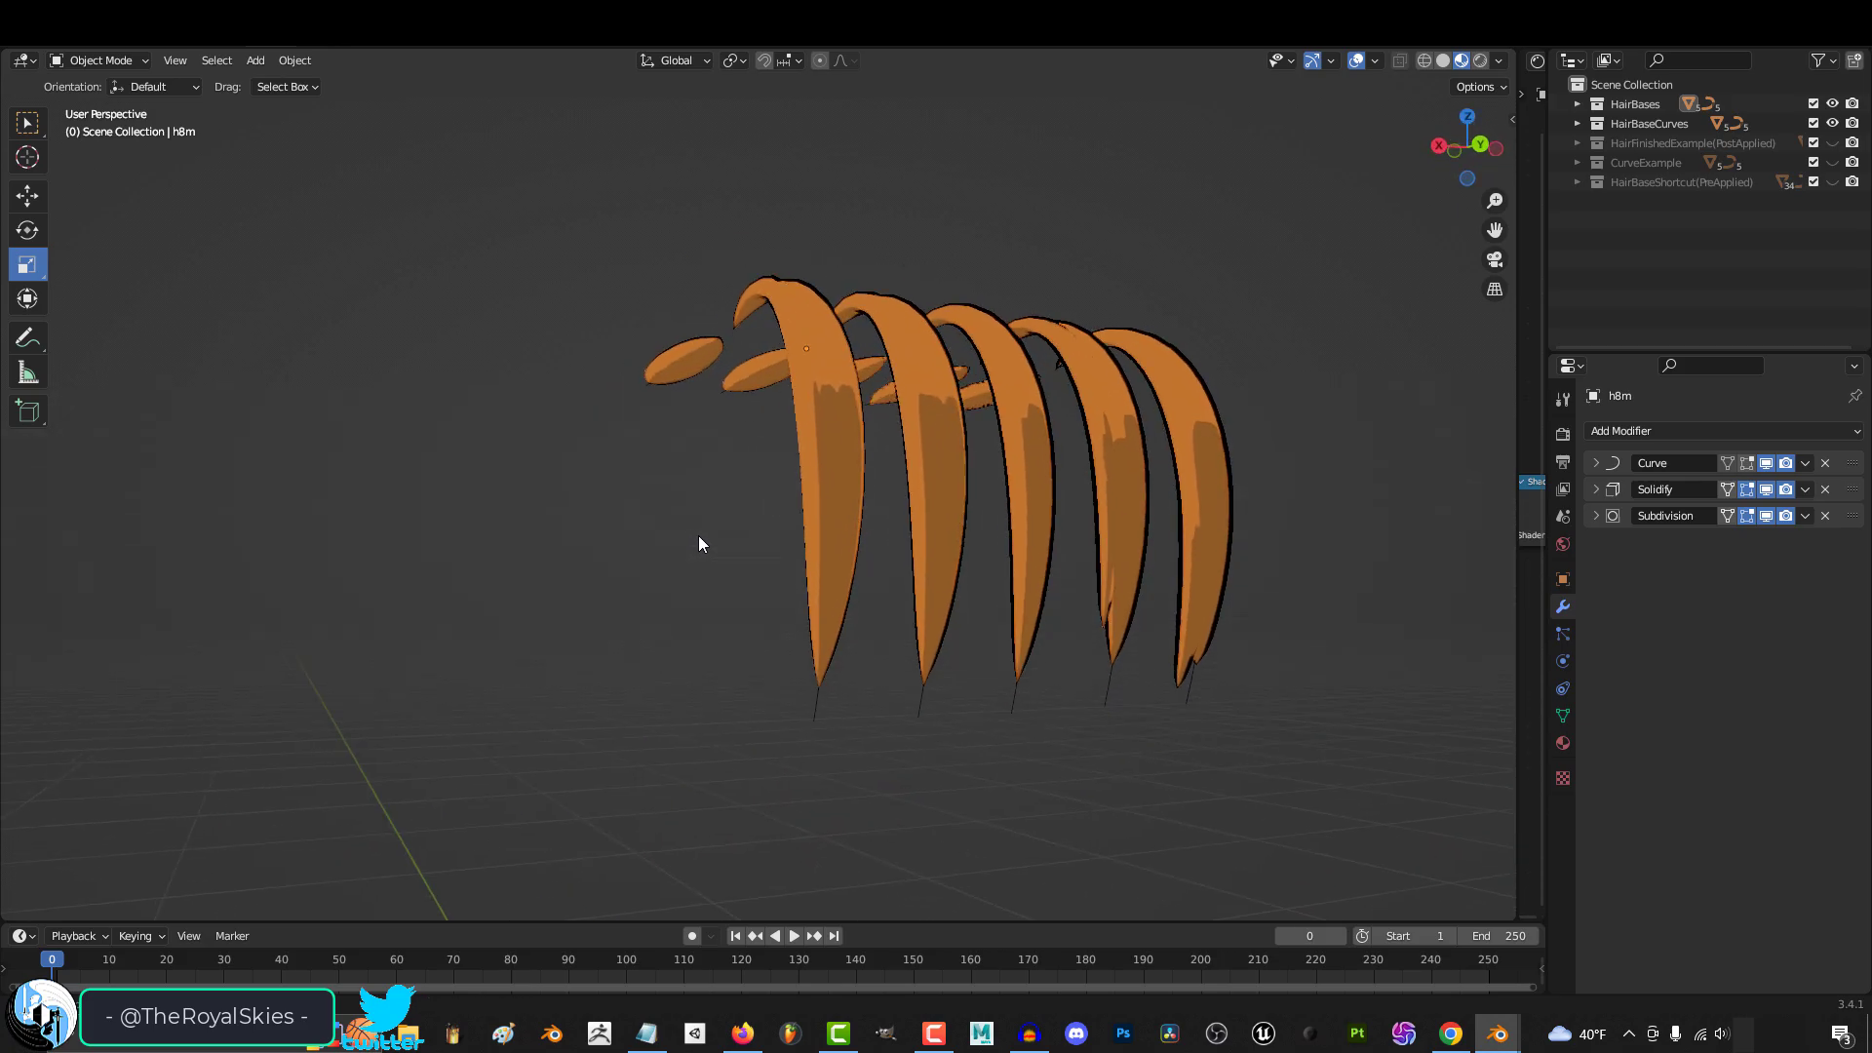
Show the HairFinishedExample(PostApplied) collection and examine the finished hair in wireframe, material preview and solid shading
click(1443, 60)
click(1425, 60)
click(1461, 60)
click(1834, 143)
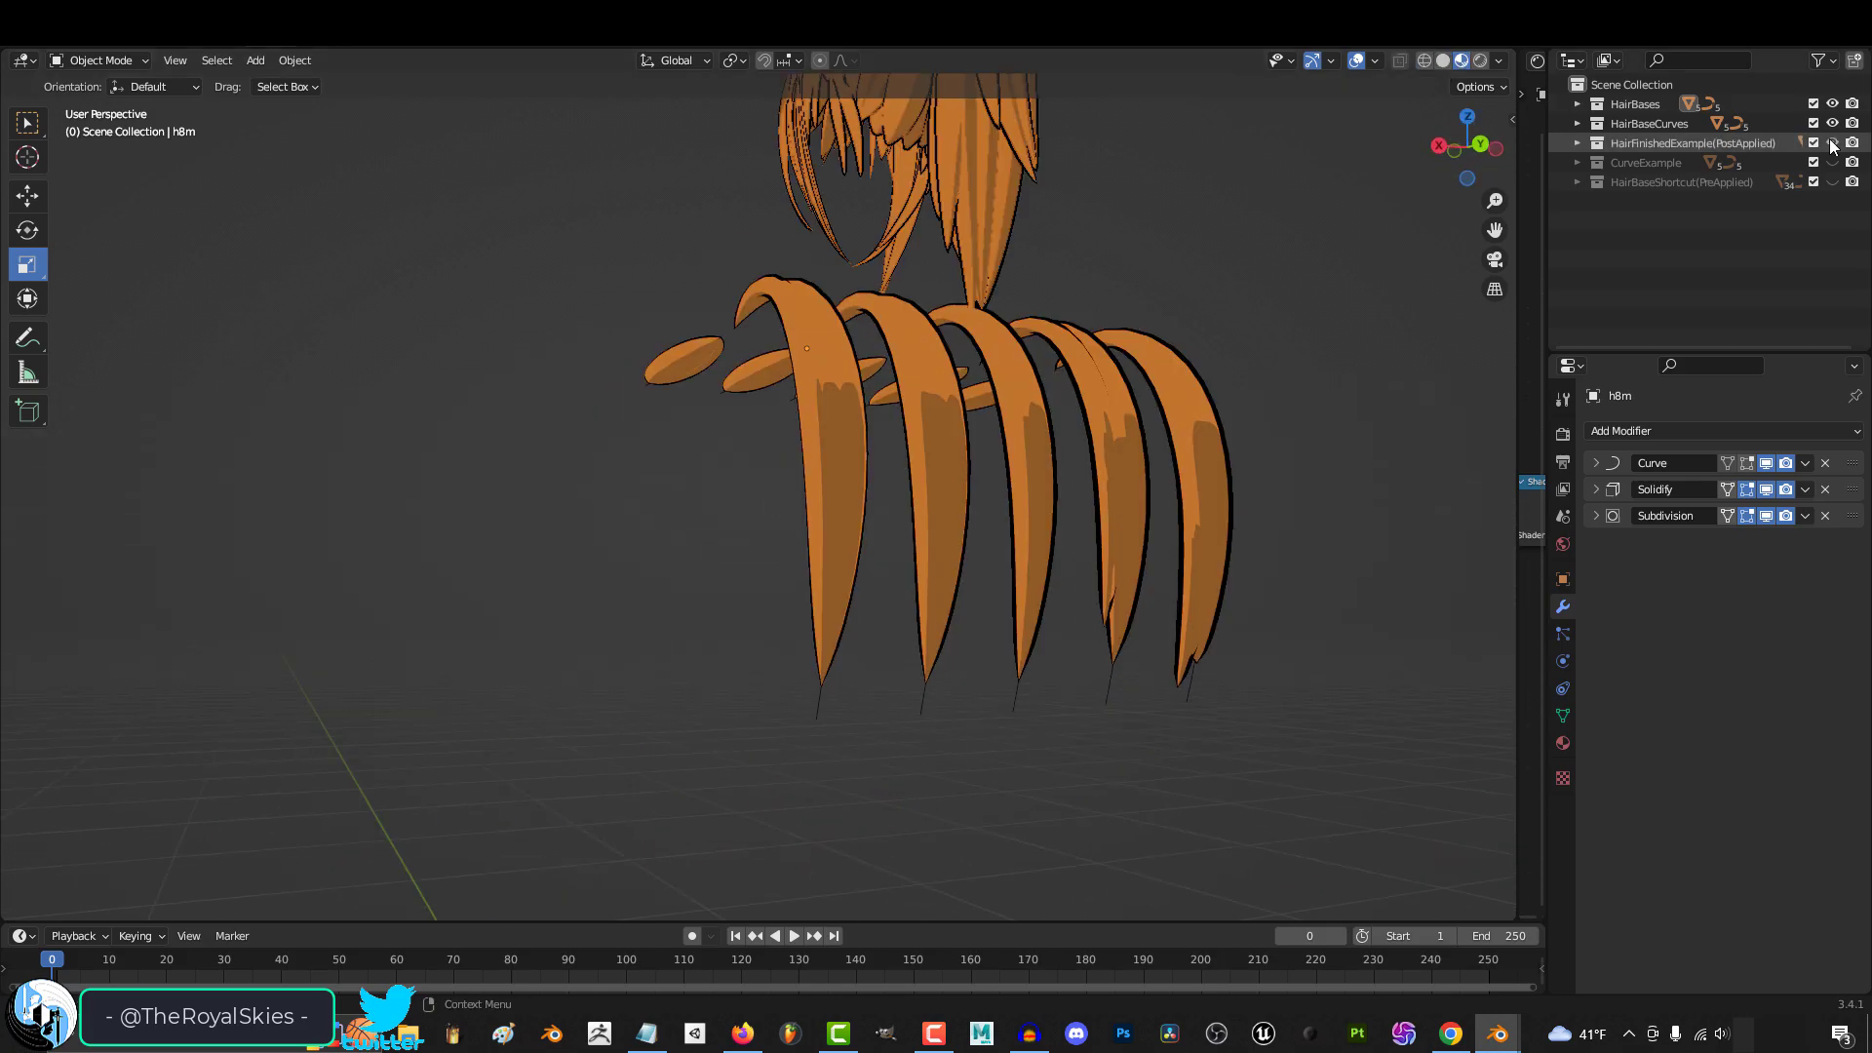
click(917, 150)
middle_drag(917, 151, 1422, 86)
click(1443, 60)
middle_drag(1148, 516, 1060, 571)
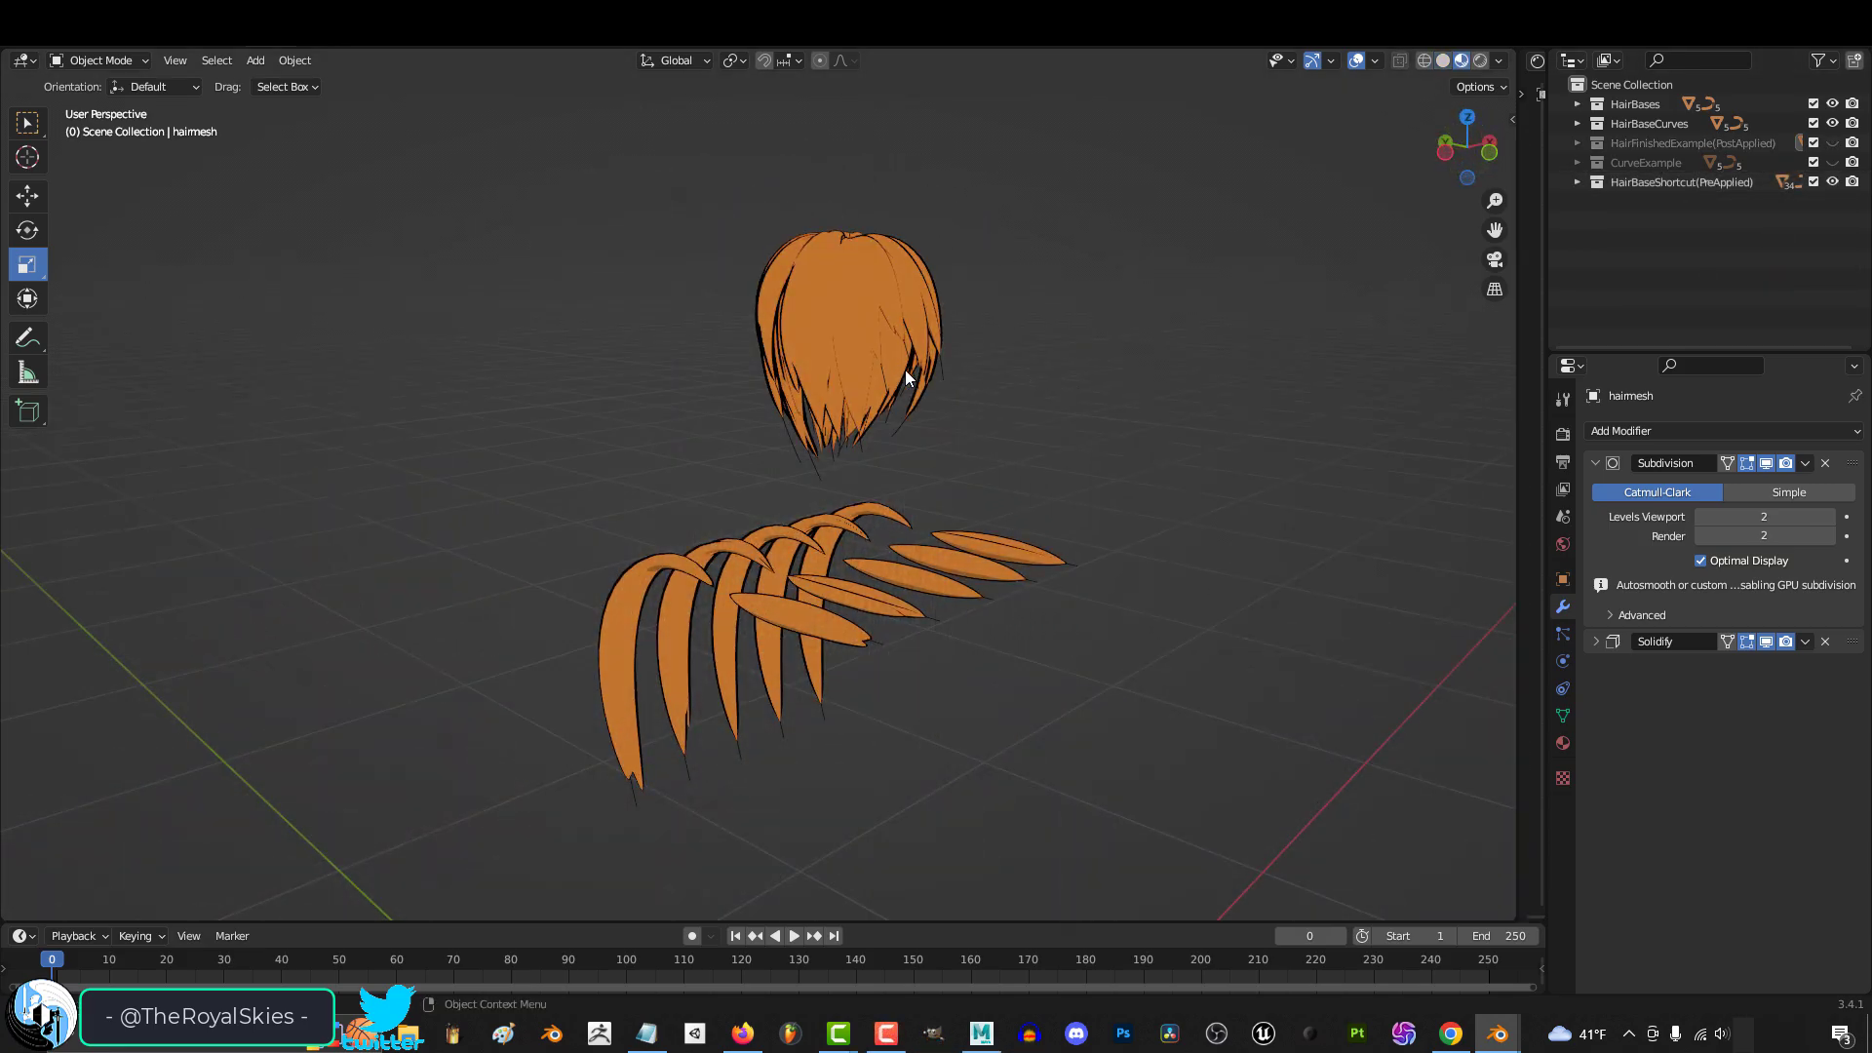
Reposition control points on the h4c.004 and h10c.007 guide curves in the front of the base shortcut hair
mouse_move(905, 371)
middle_down()
mouse_move(890, 365)
mouse_move(864, 453)
mouse_move(694, 512)
mouse_move(612, 441)
mouse_move(670, 380)
mouse_move(1082, 429)
mouse_move(1350, 503)
mouse_move(780, 478)
mouse_move(915, 471)
middle_up()
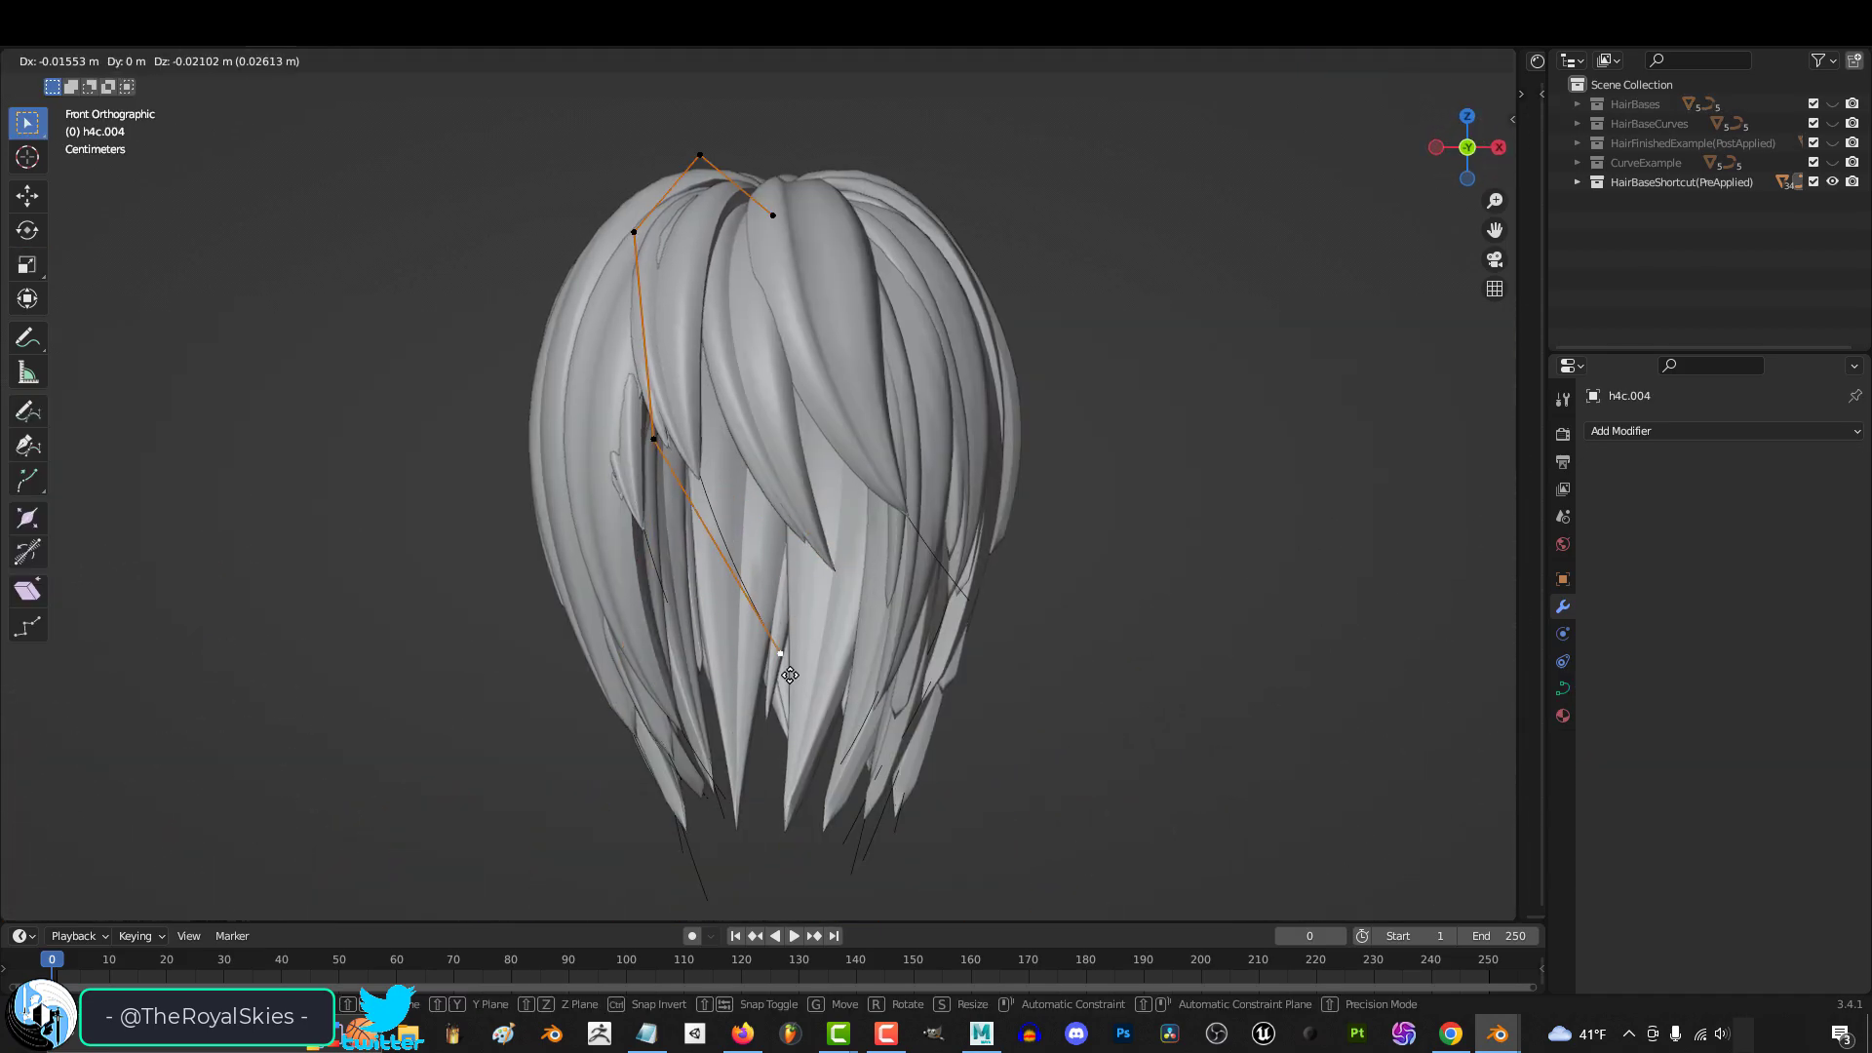
click(965, 591)
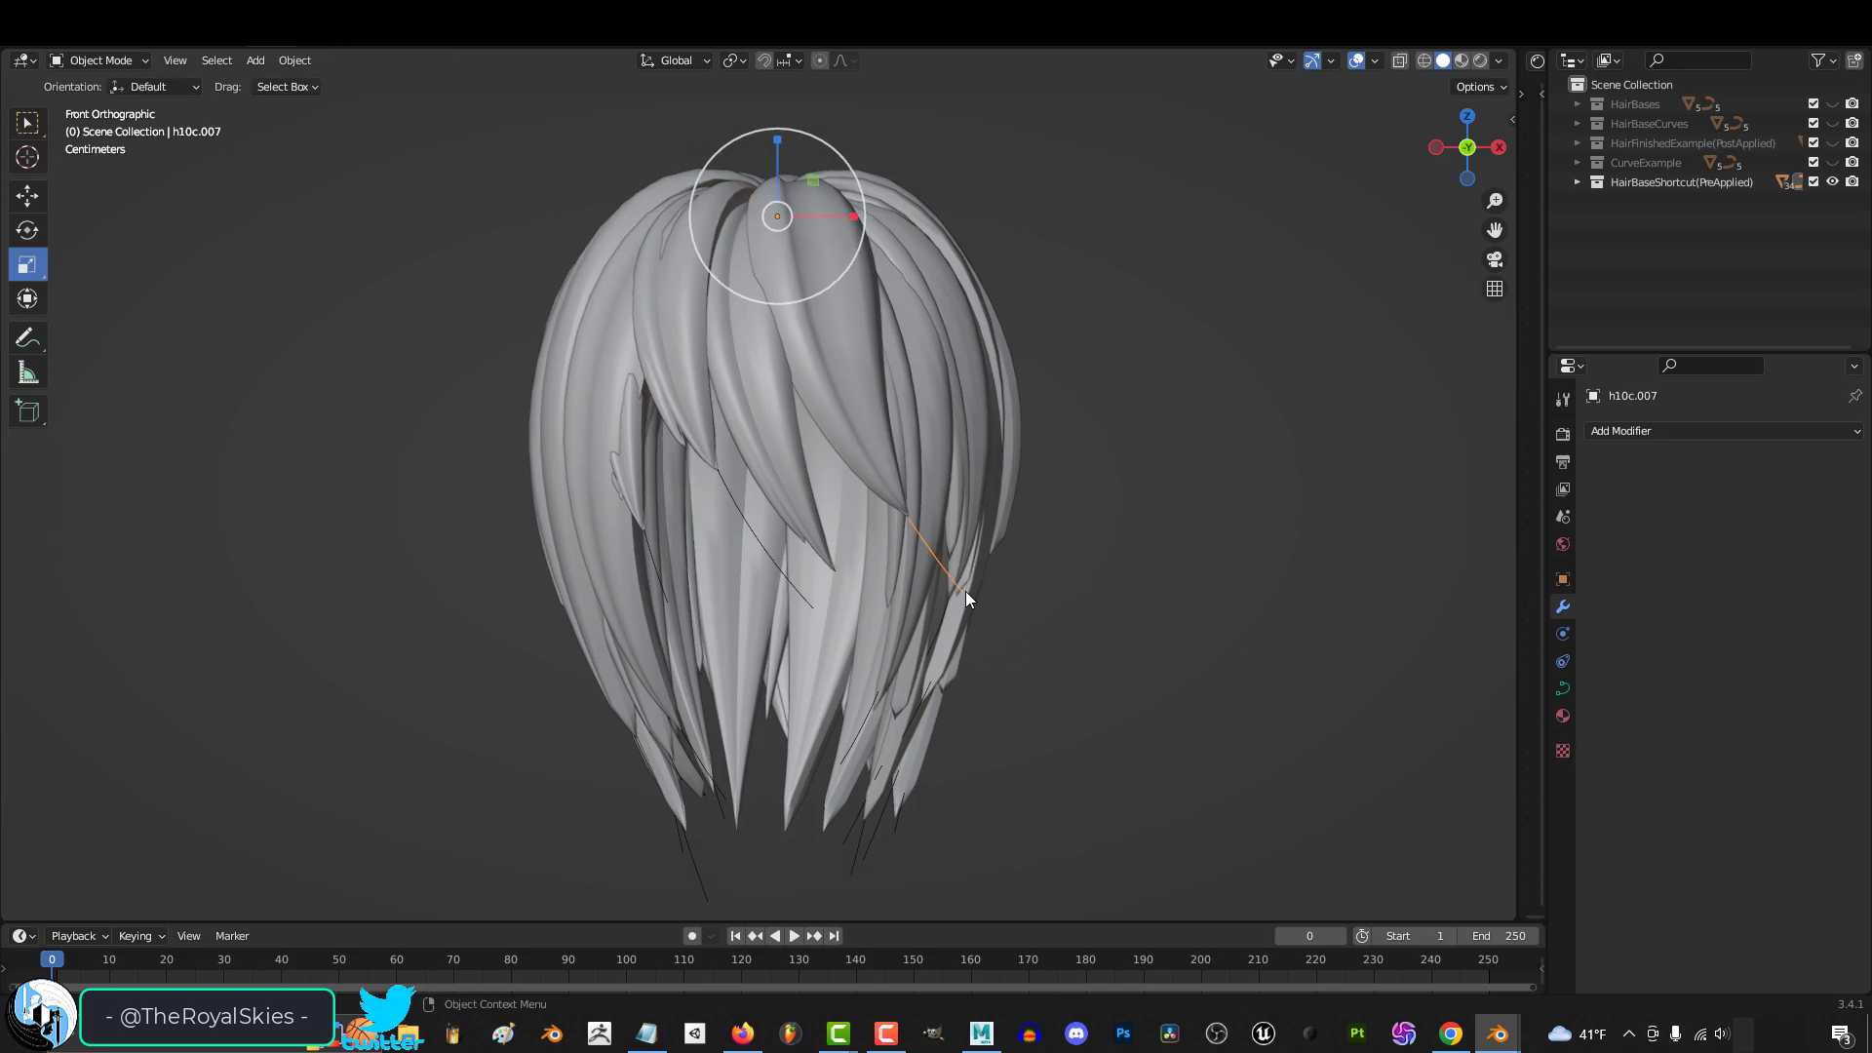
key(Tab)
key(g)
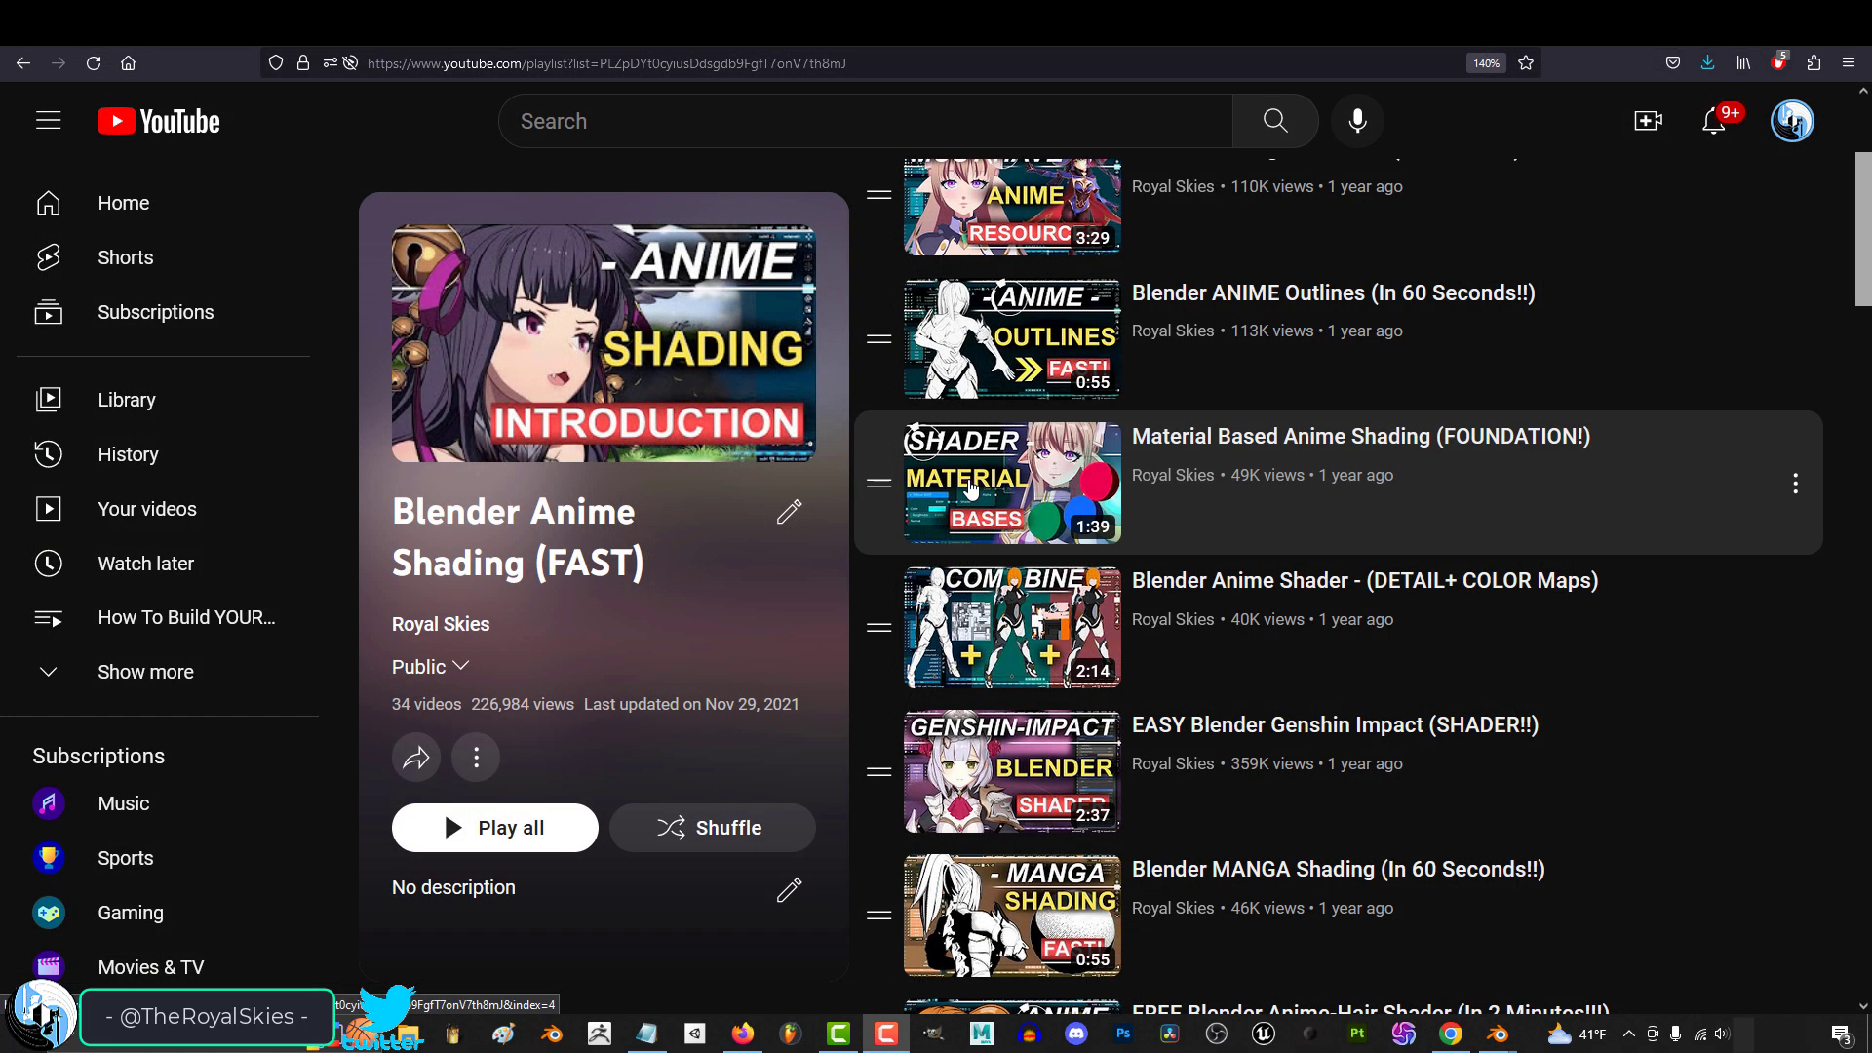
Look over the YouTube anime shading playlist, switch to Blender and change the Blenda-HAIRAM material's color ramp colour to magenta
click(970, 478)
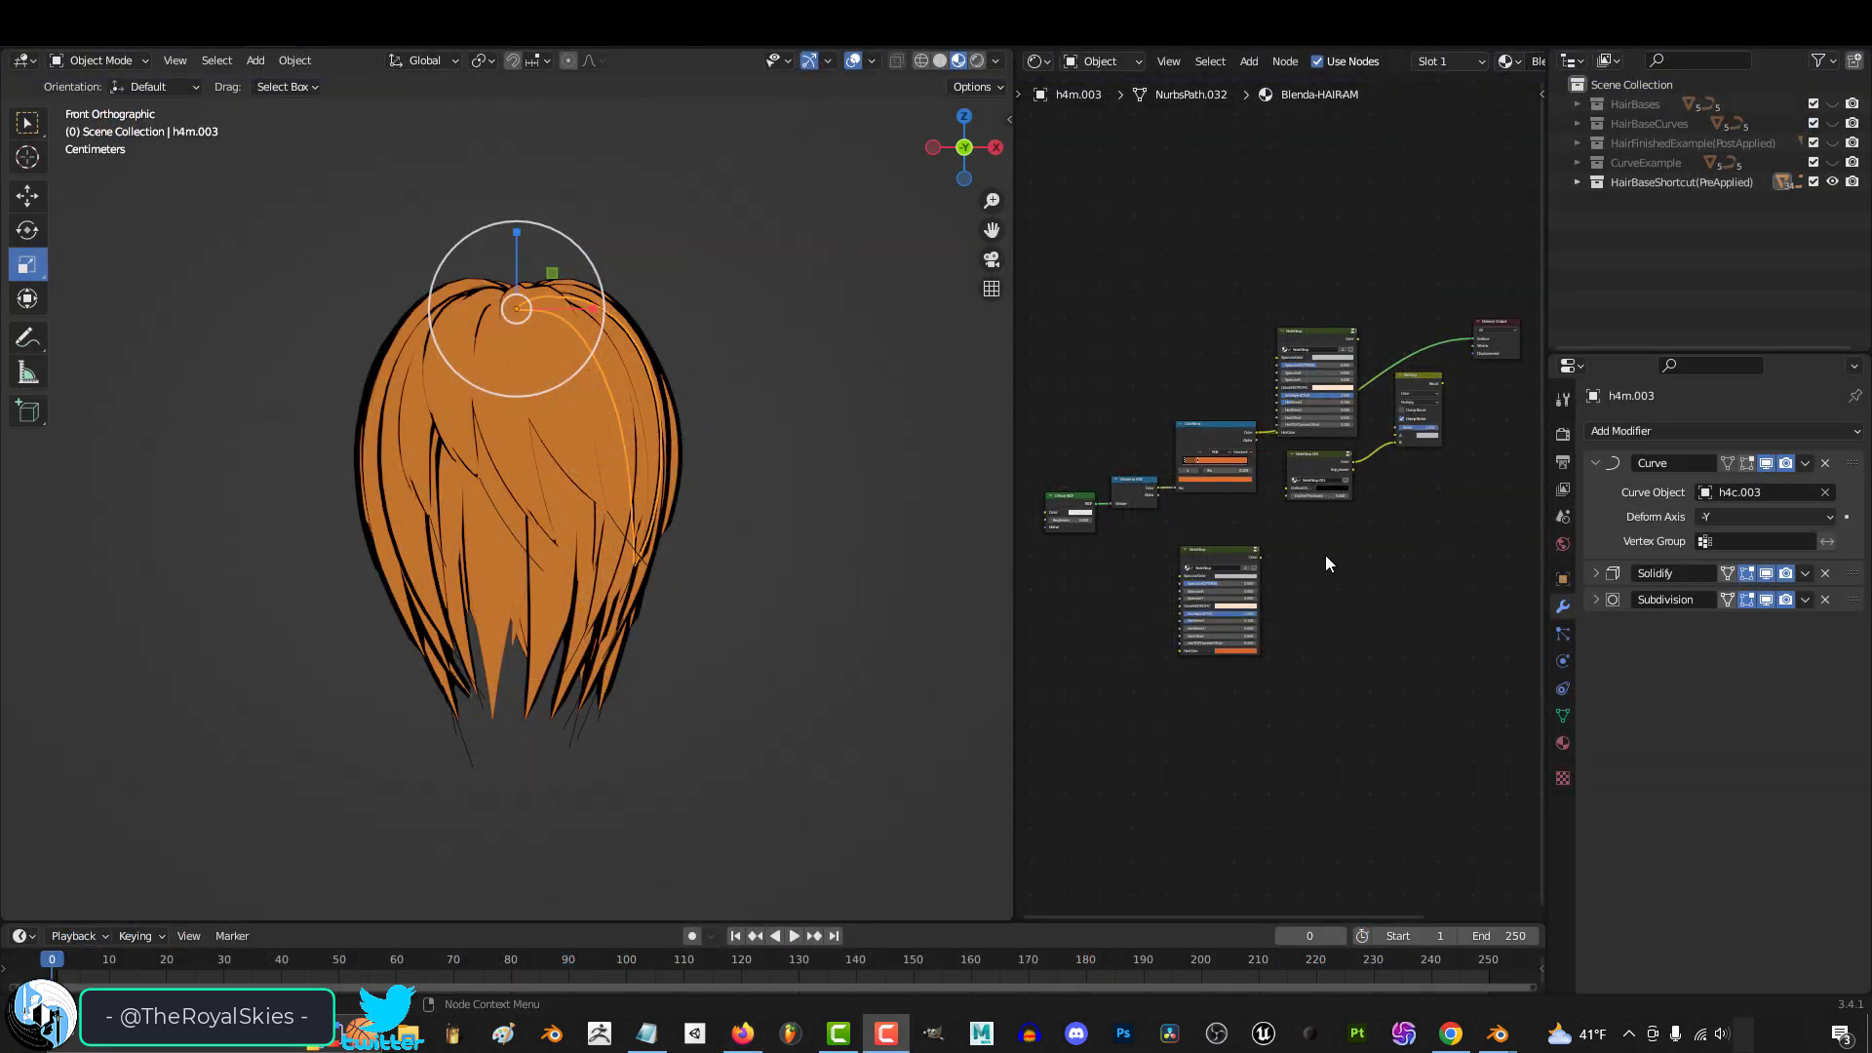
scroll(1323, 554, up, 5)
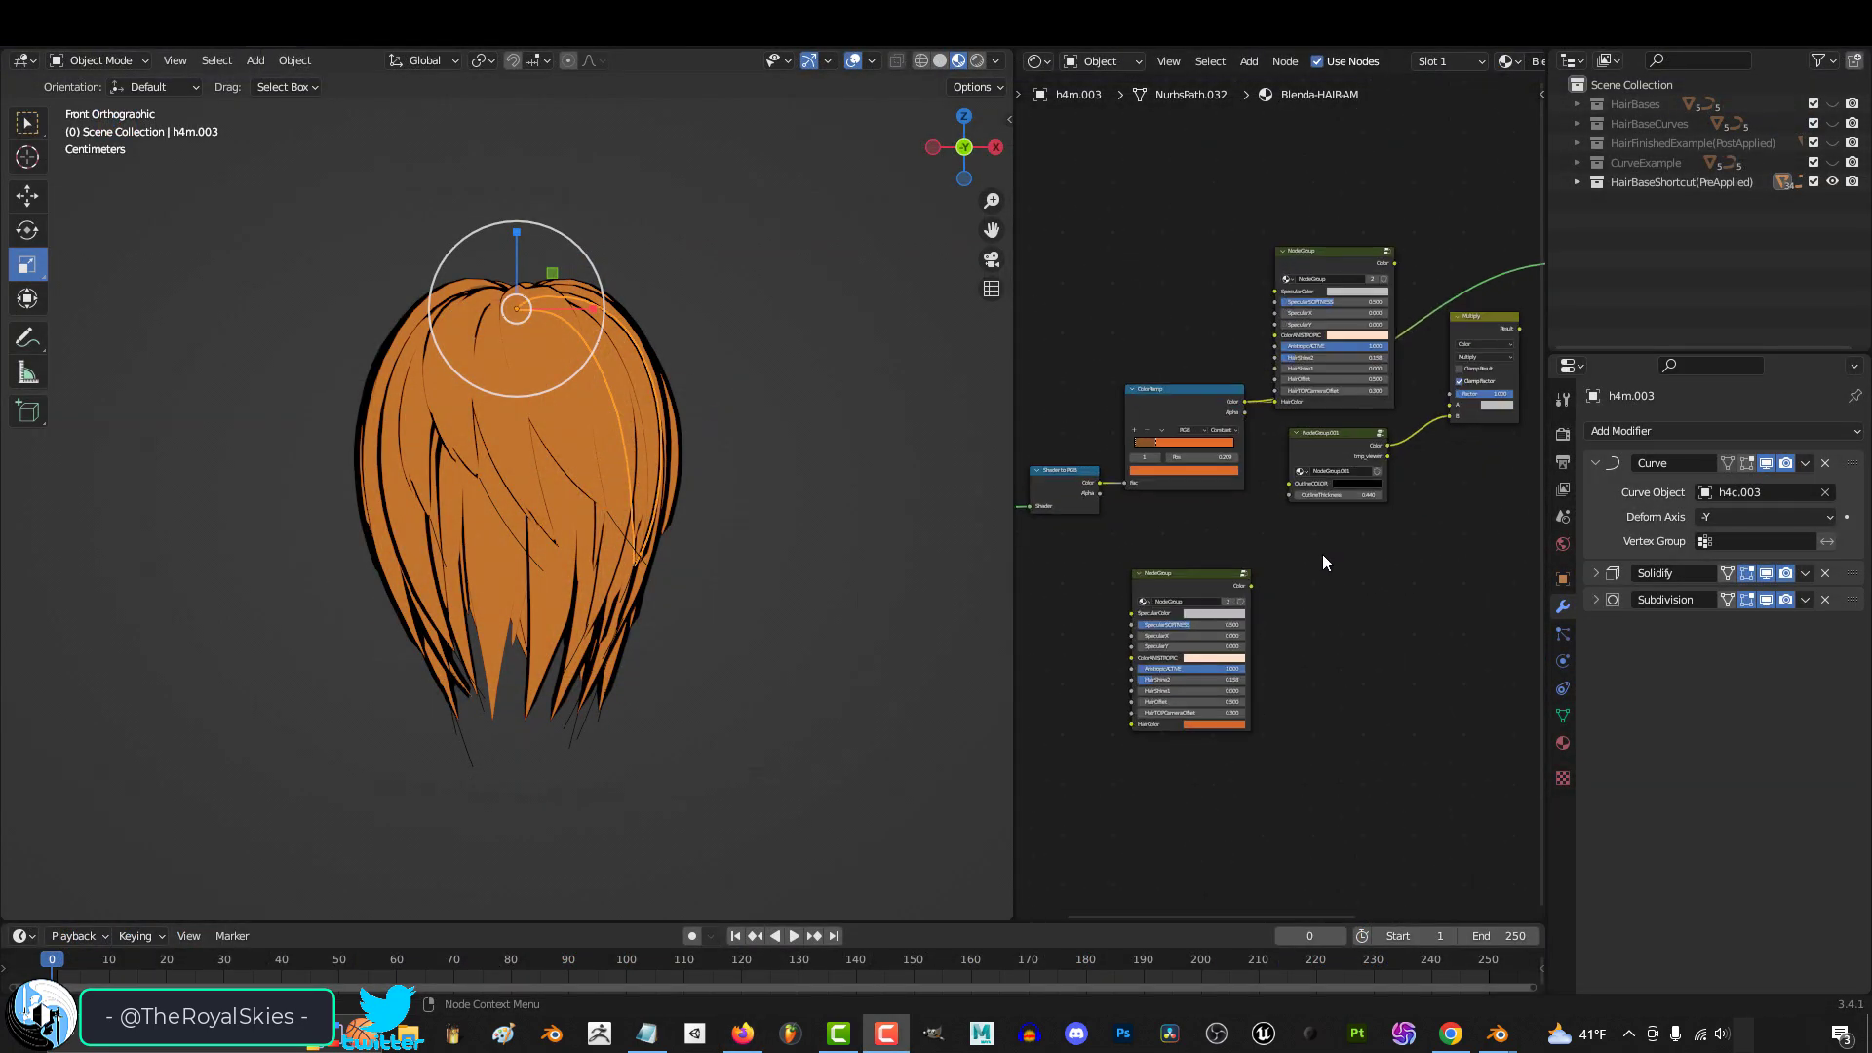
click(1226, 478)
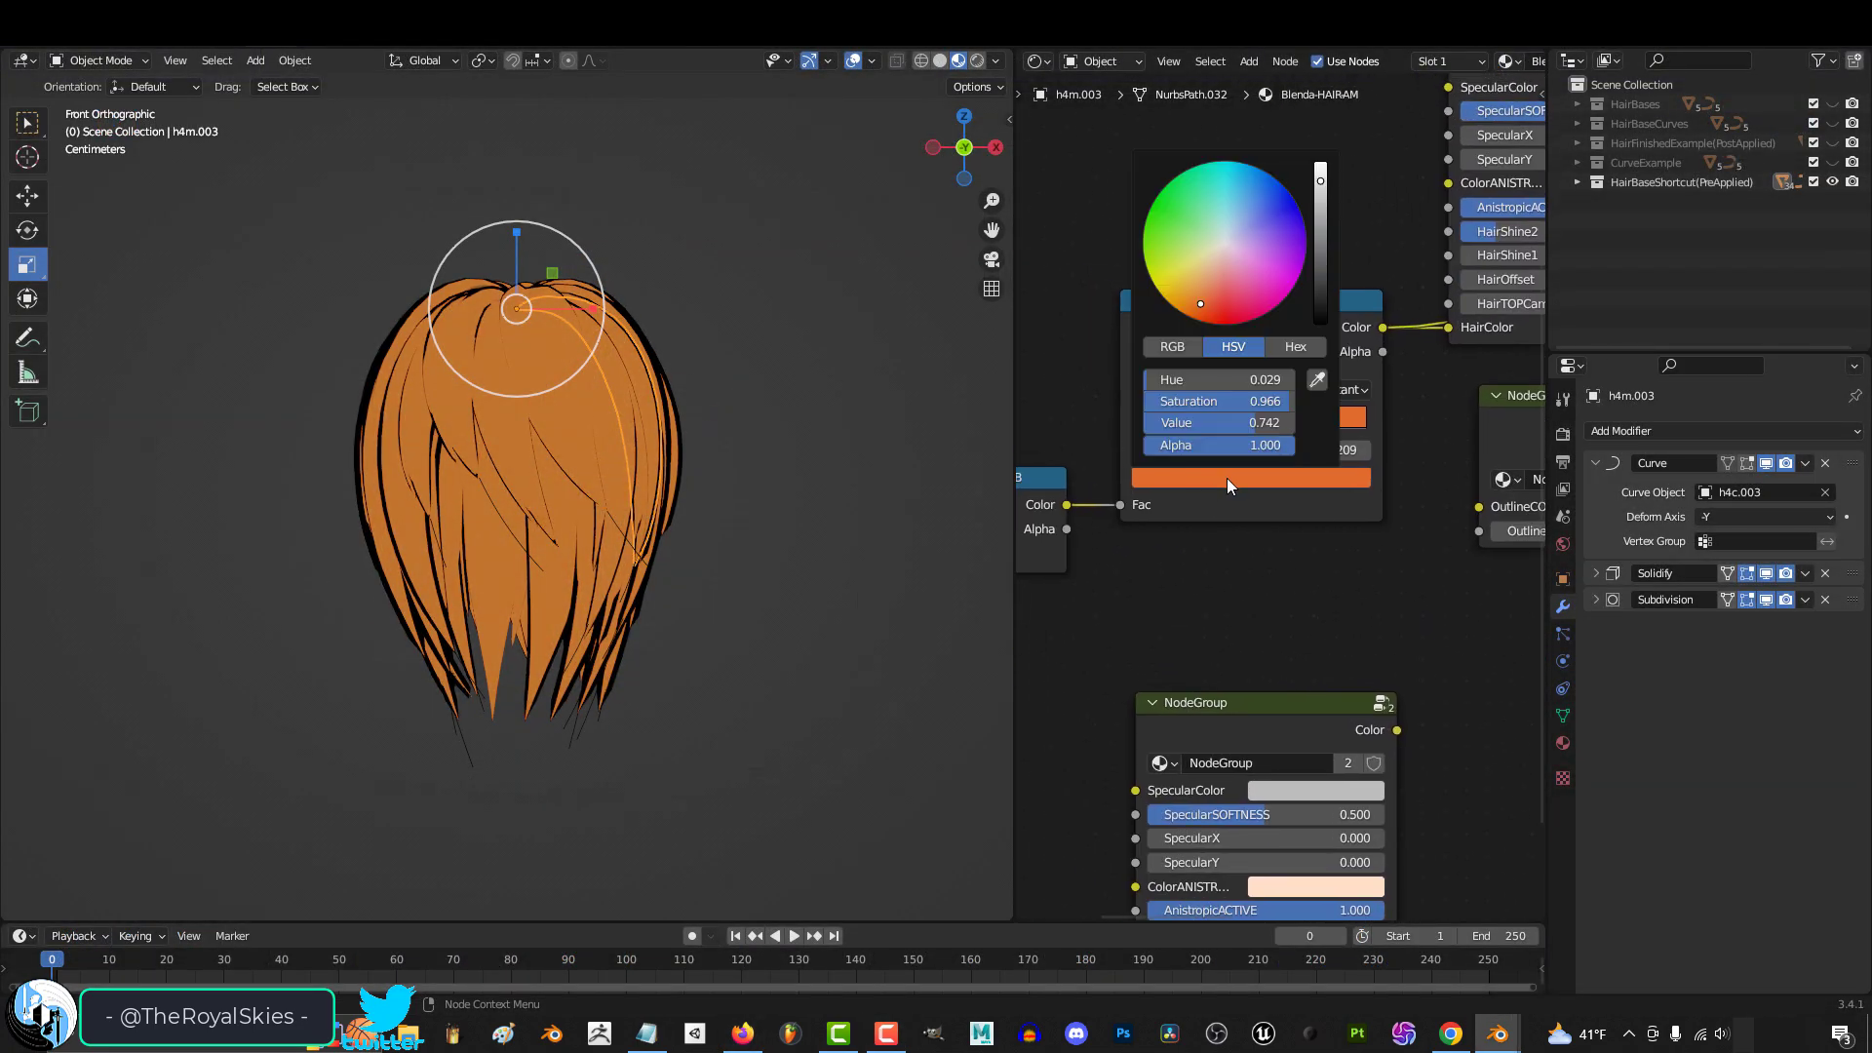
drag(1245, 207, 1304, 255)
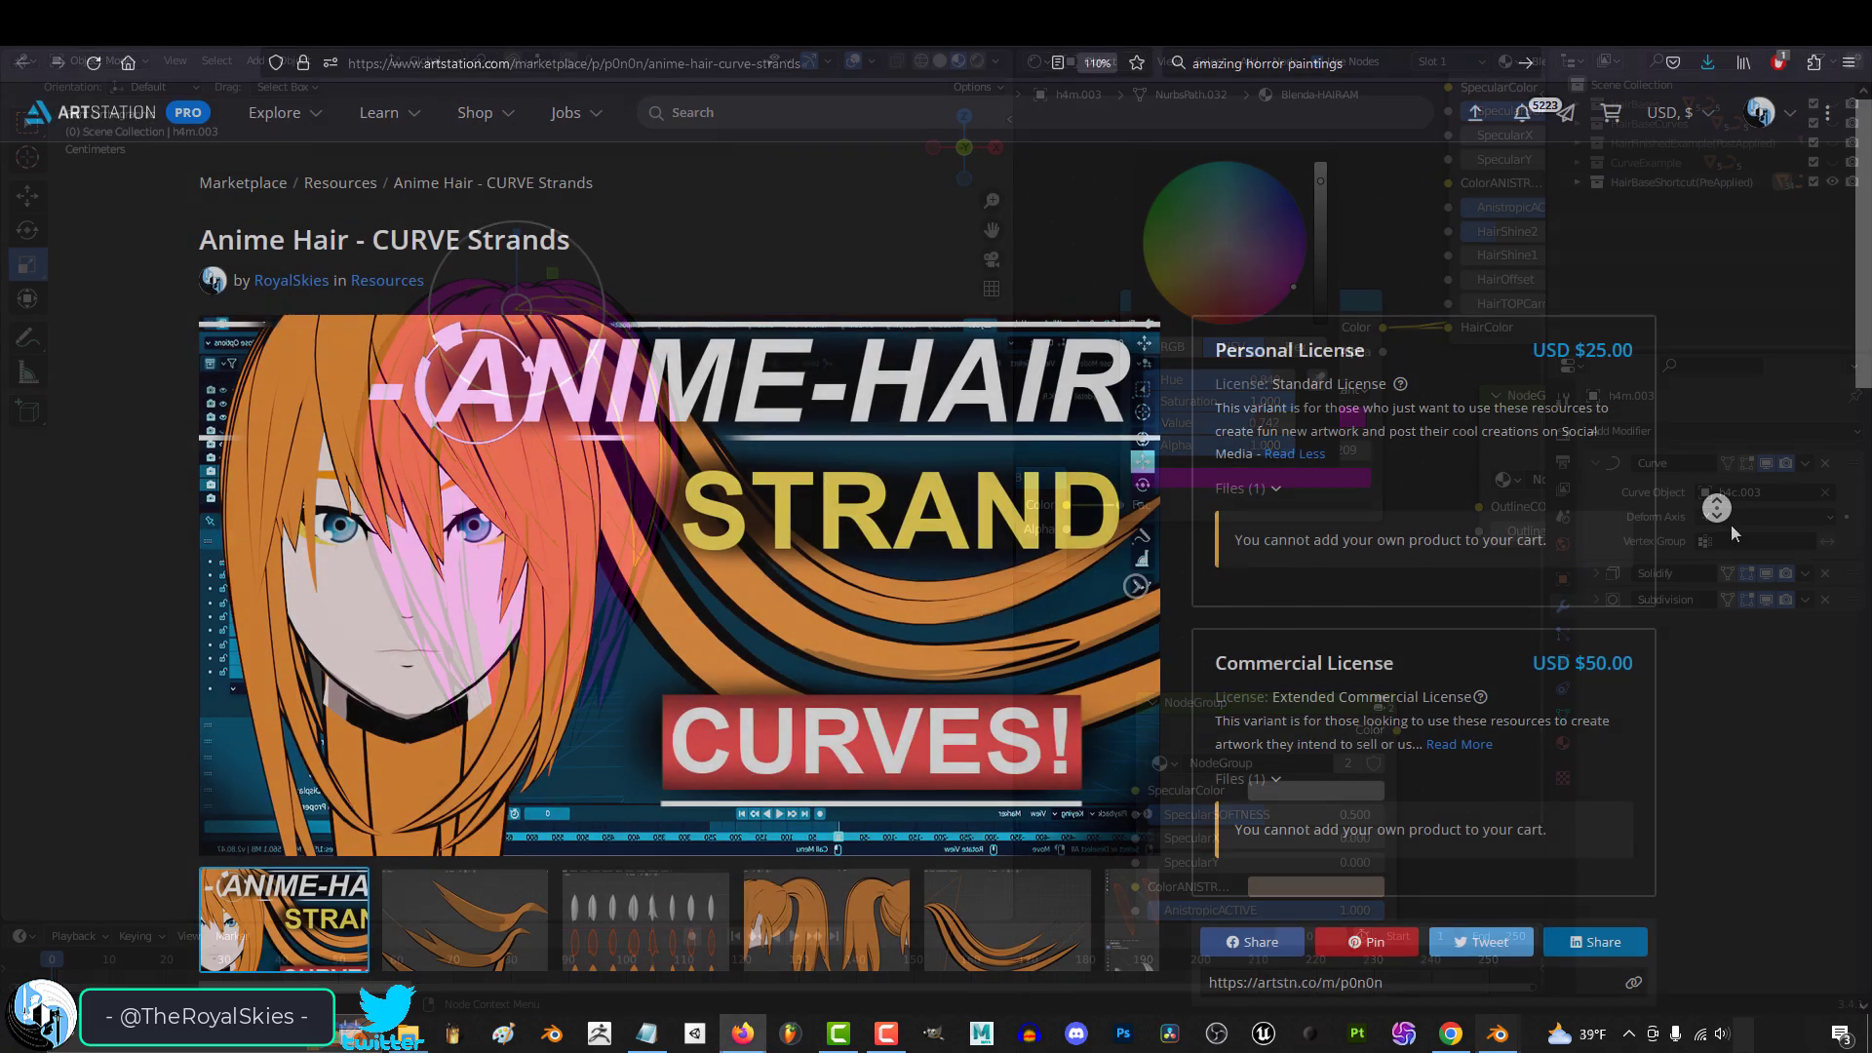
Switch to the browser and read the Commercial License description and included items on the Anime Hair - CURVE Strands page
scroll(1736, 531, down, 1)
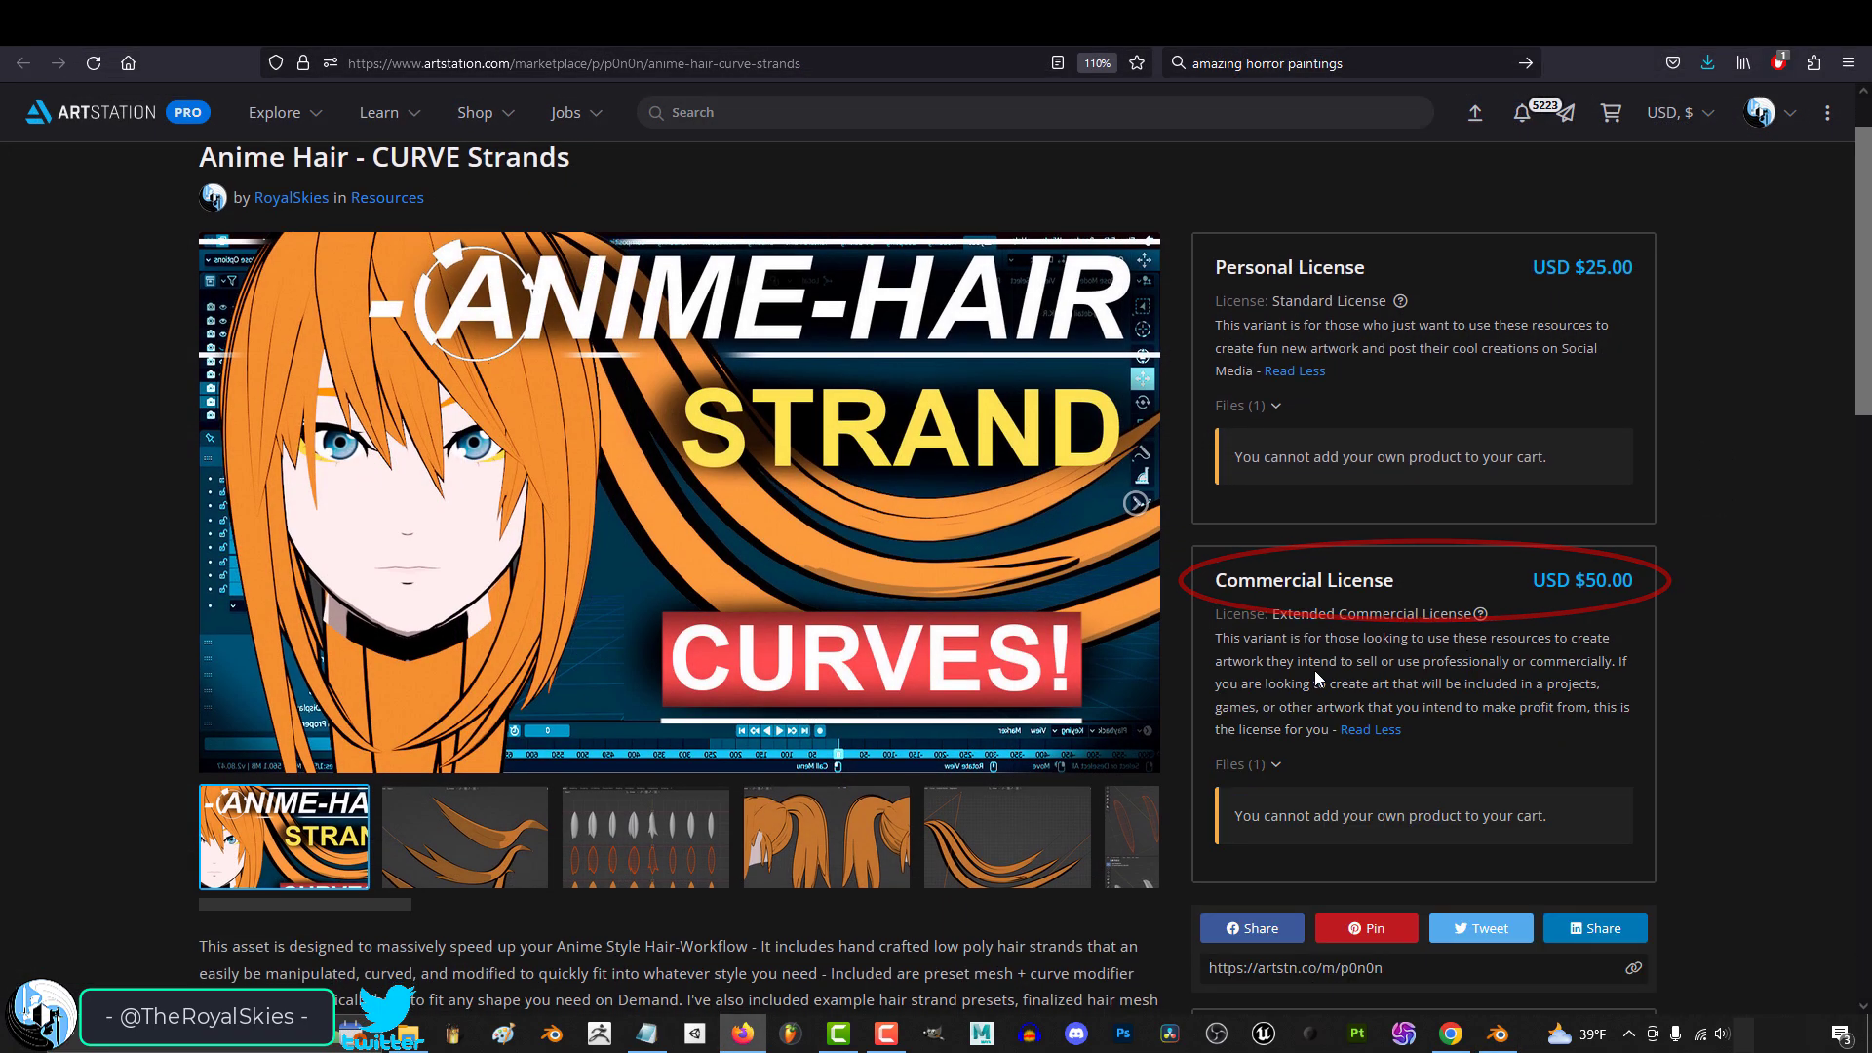
scroll(1769, 684, down, 8)
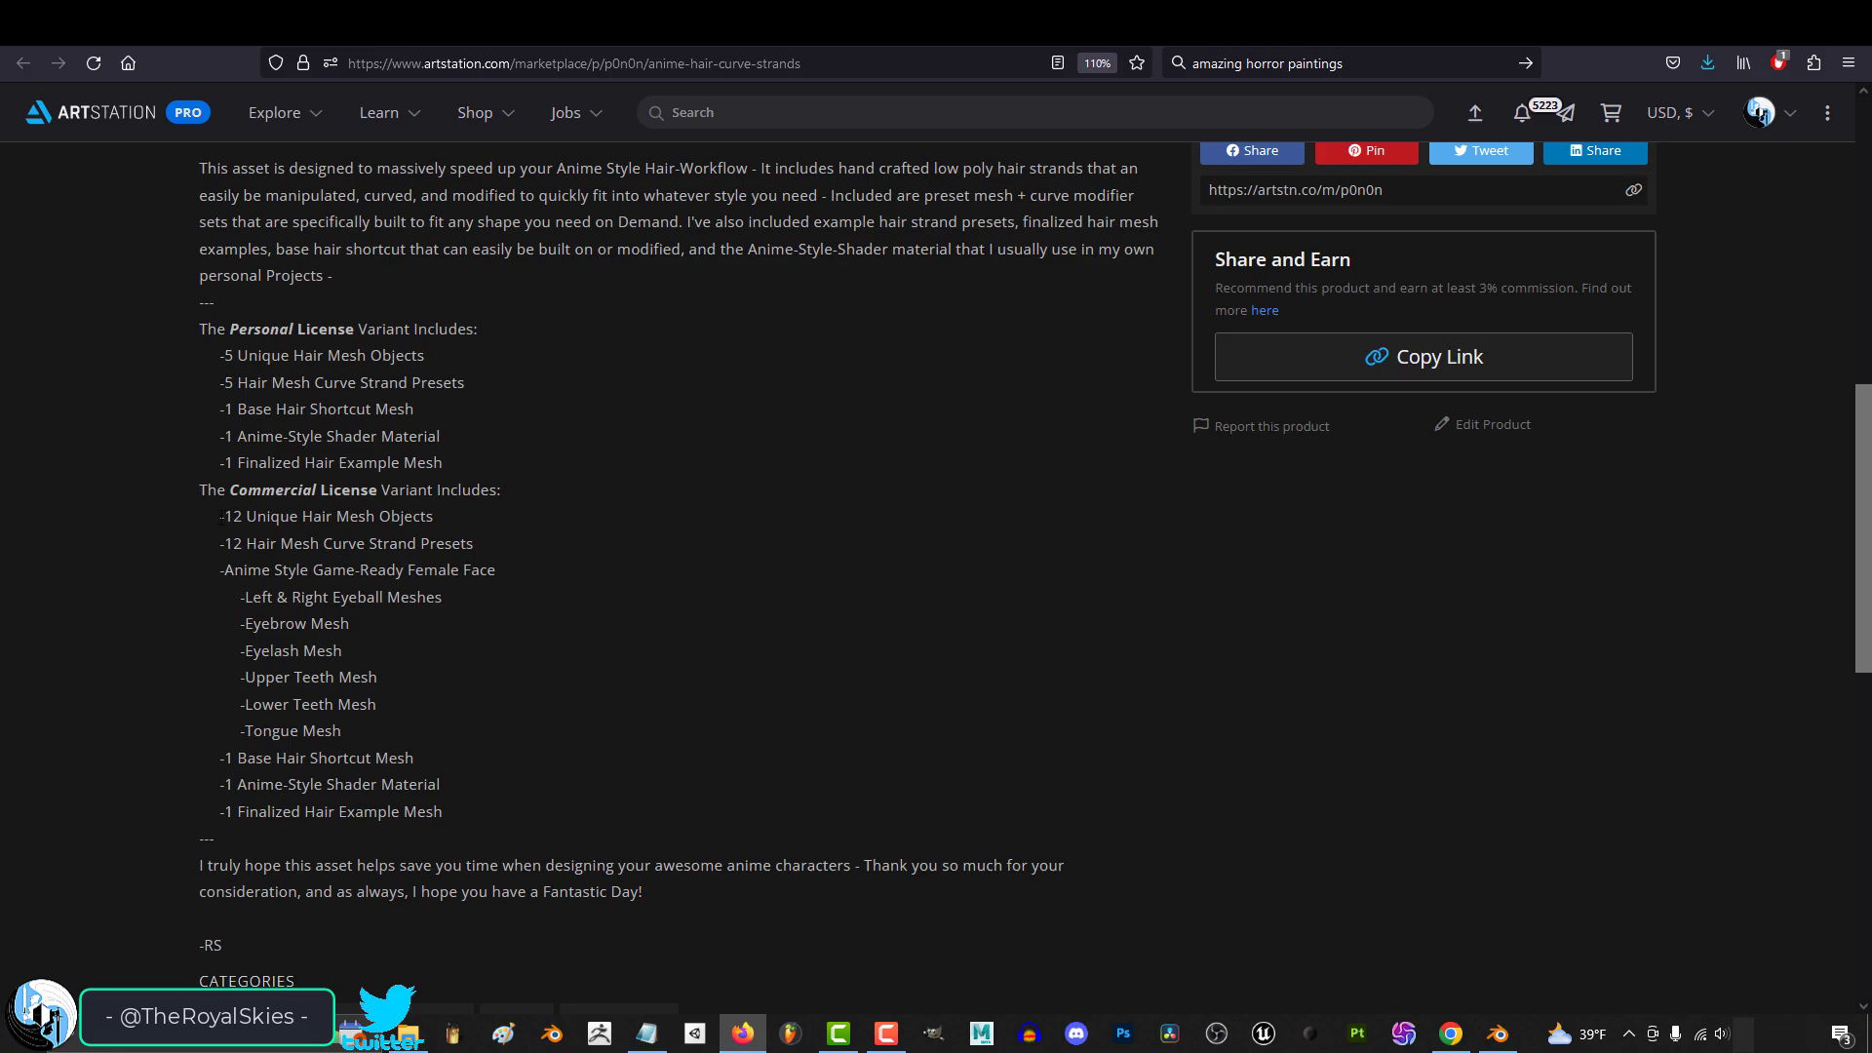
drag(500, 683, 459, 819)
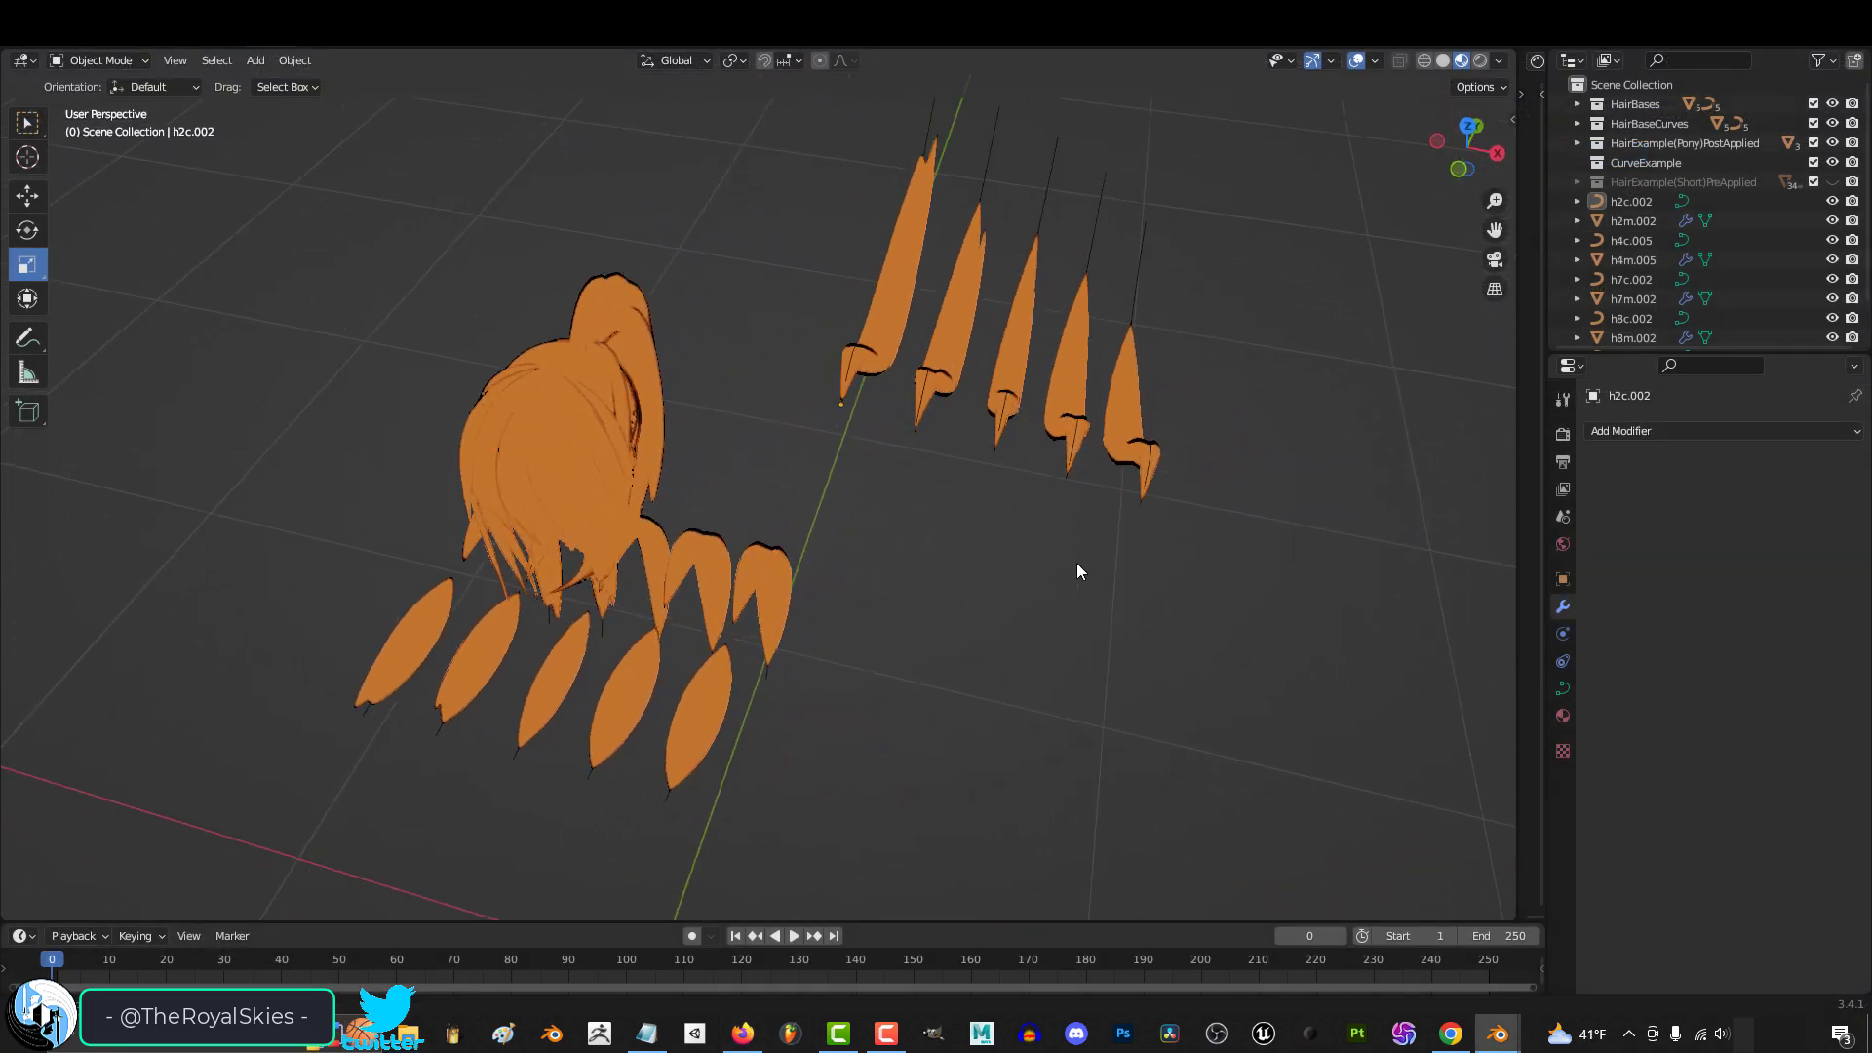
Switch to Blender and examine the strand collections from several angles, including the HairBases strands on their own
middle_drag(860, 467, 563, 500)
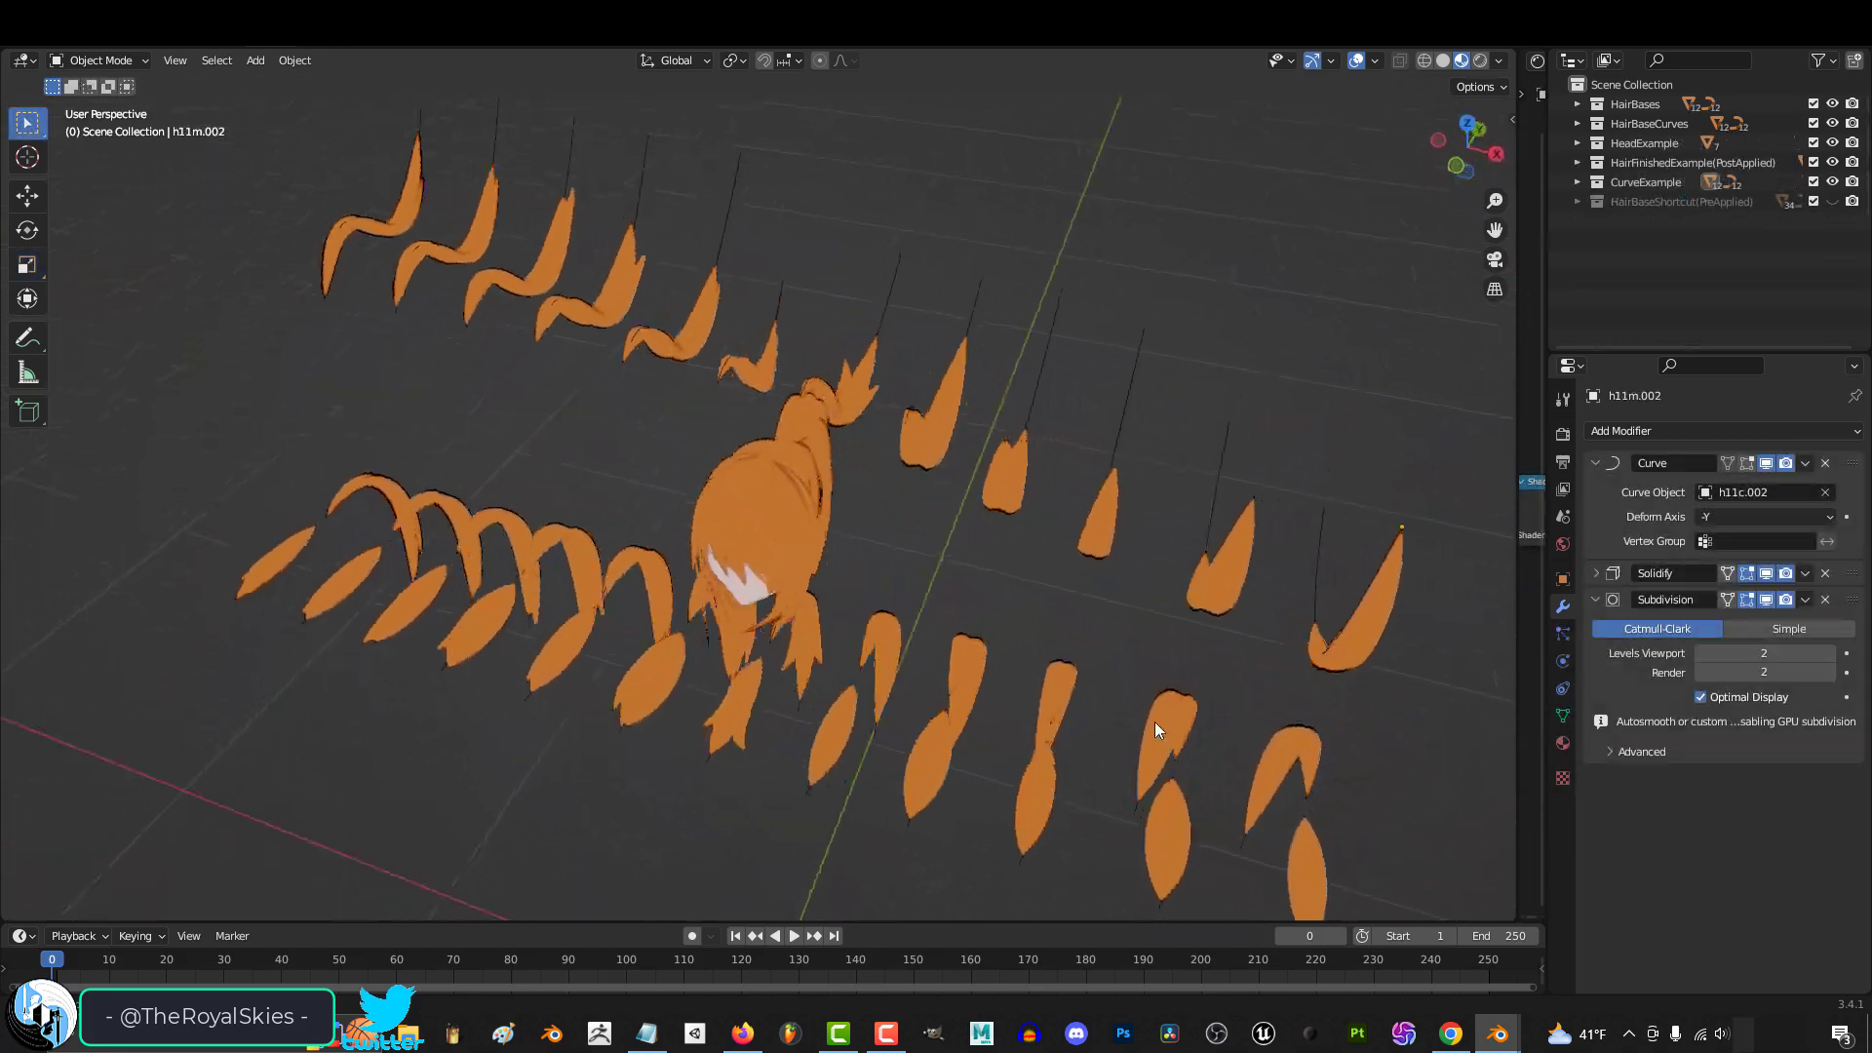
middle_drag(1155, 722, 371, 667)
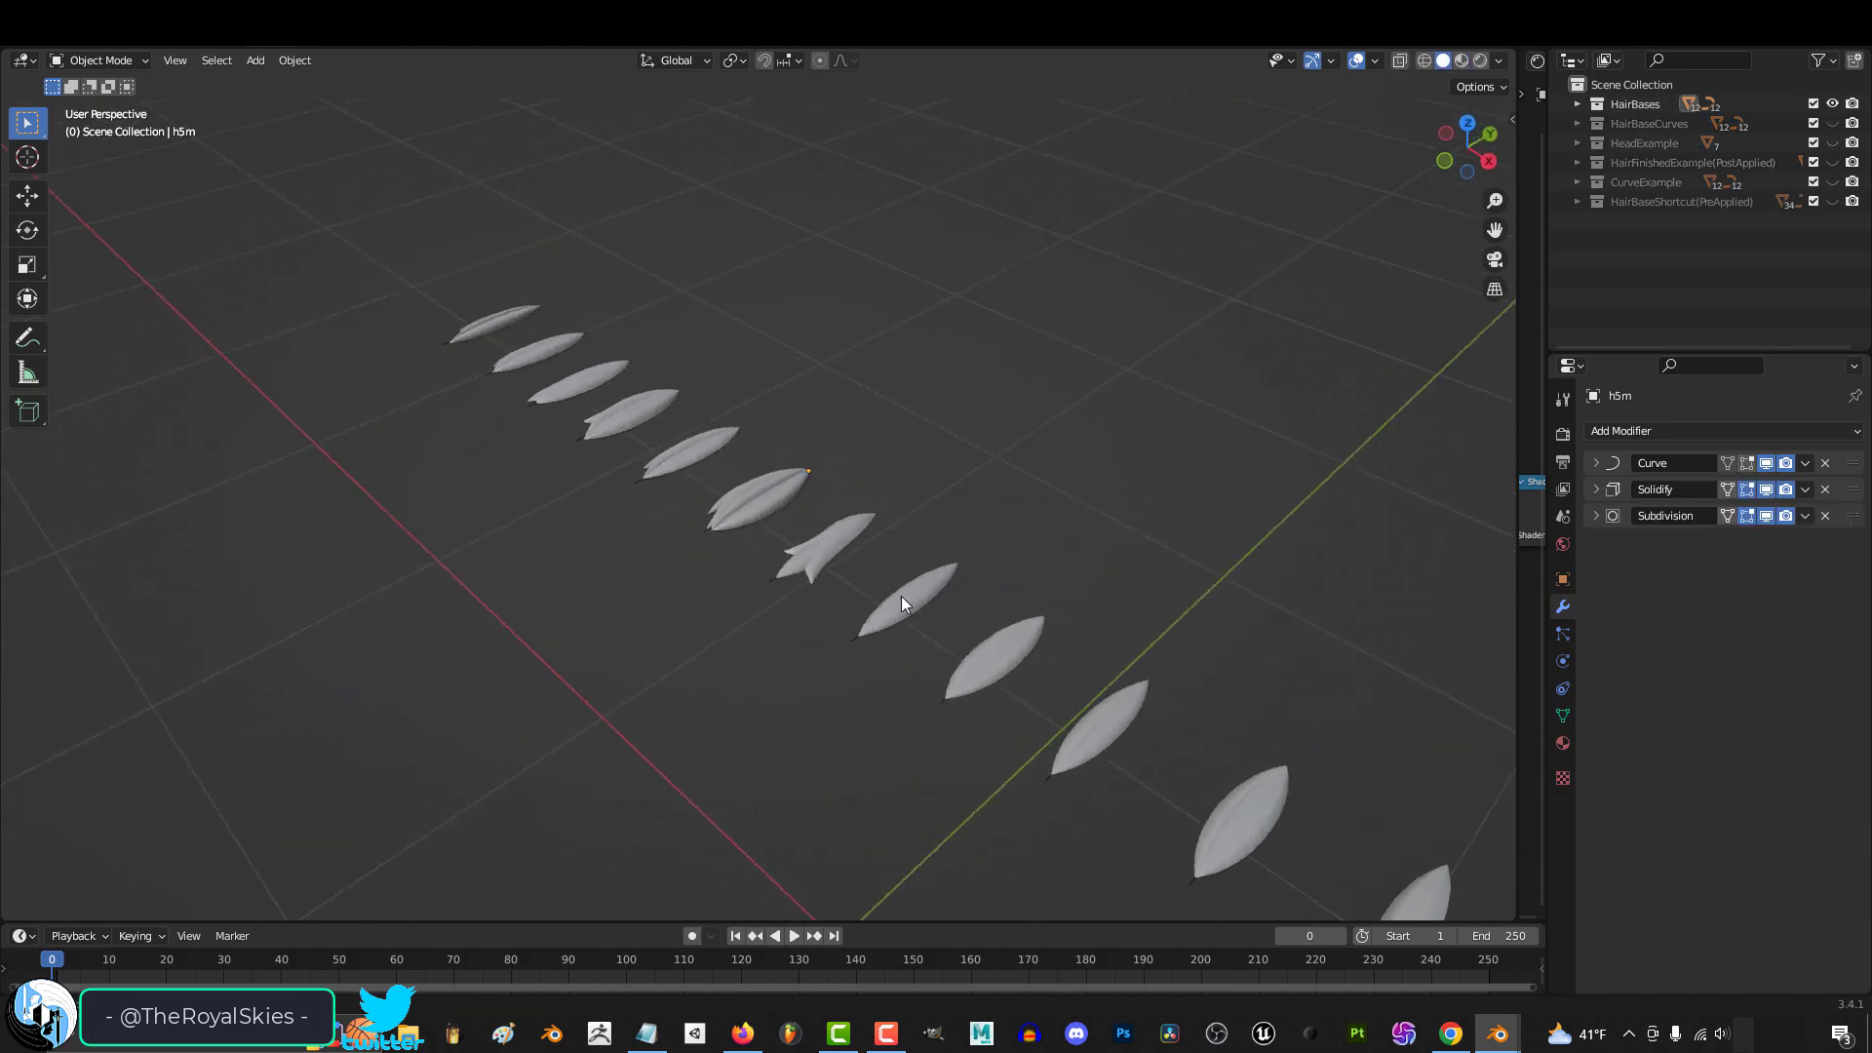
middle_drag(901, 595, 437, 499)
middle_drag(437, 499, 236, 647)
middle_drag(832, 665, 134, 546)
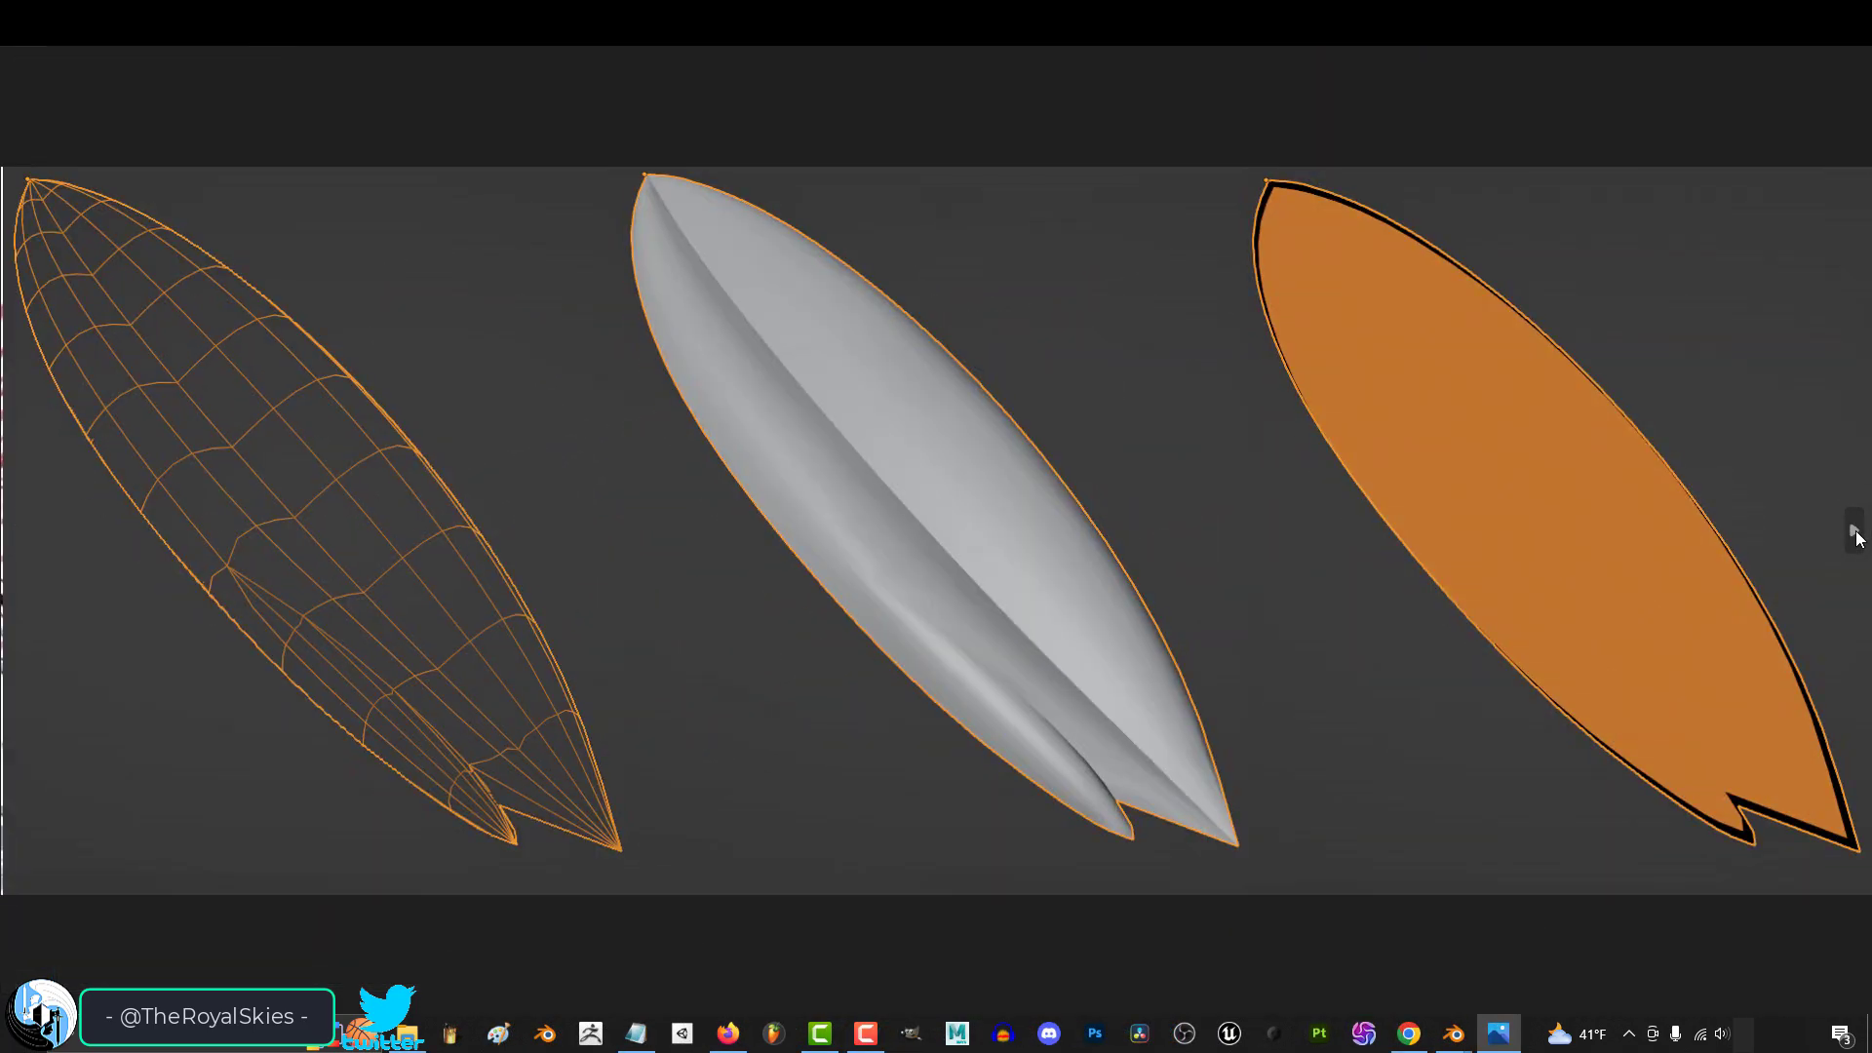
Browse the strand preview images in the image viewer, comparing each strand's wireframe, solid and toon-shaded versions
click(1856, 535)
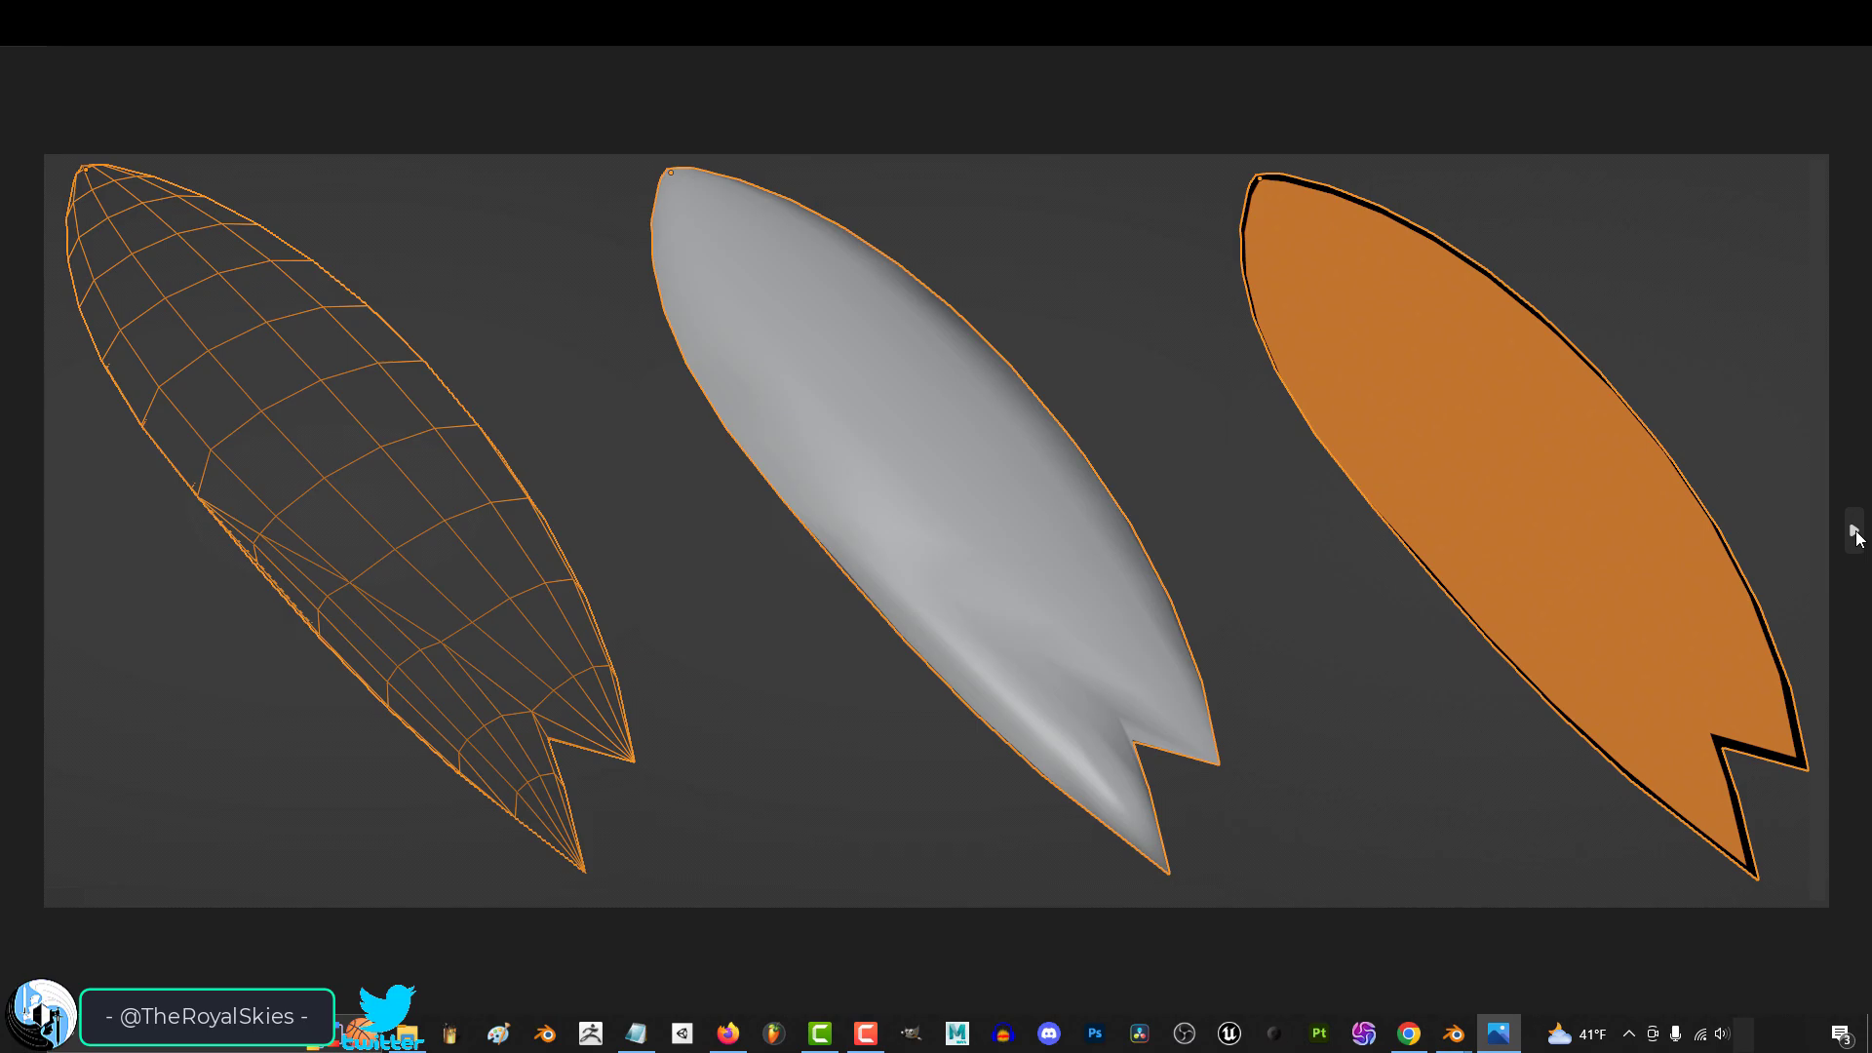
click(1856, 536)
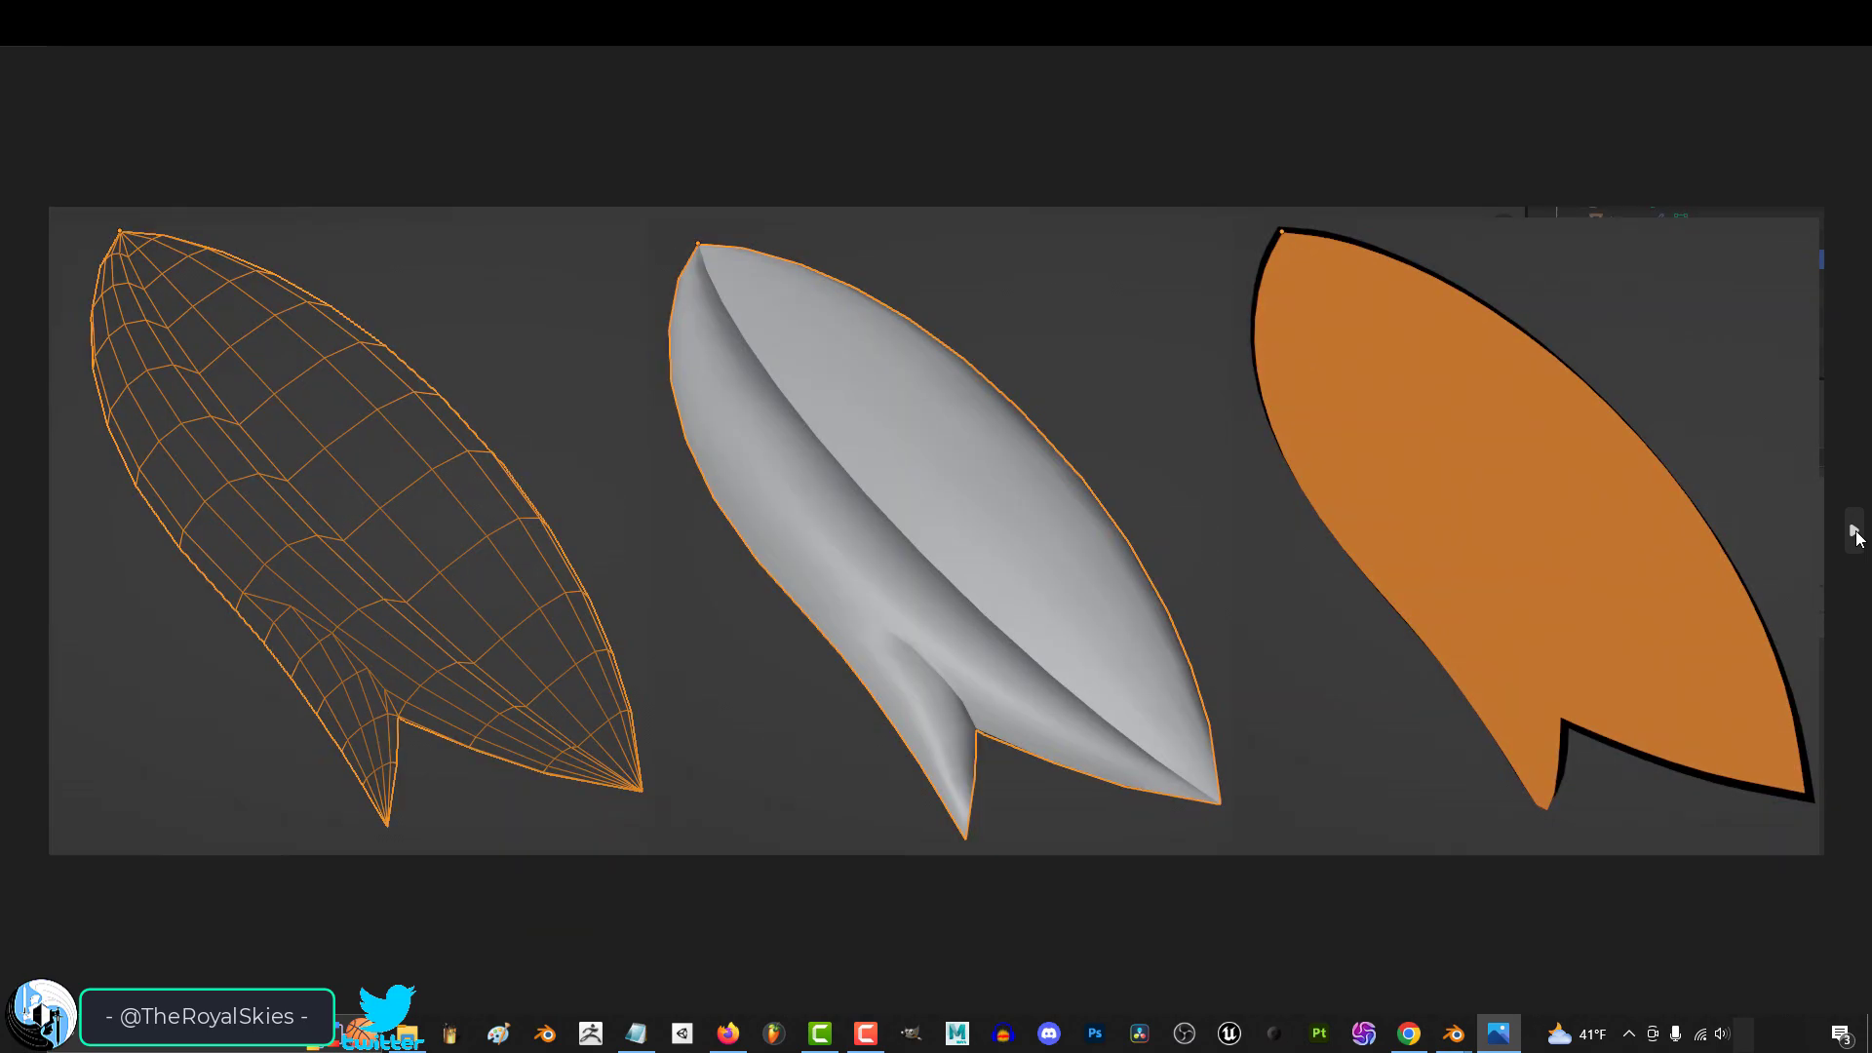
click(1856, 535)
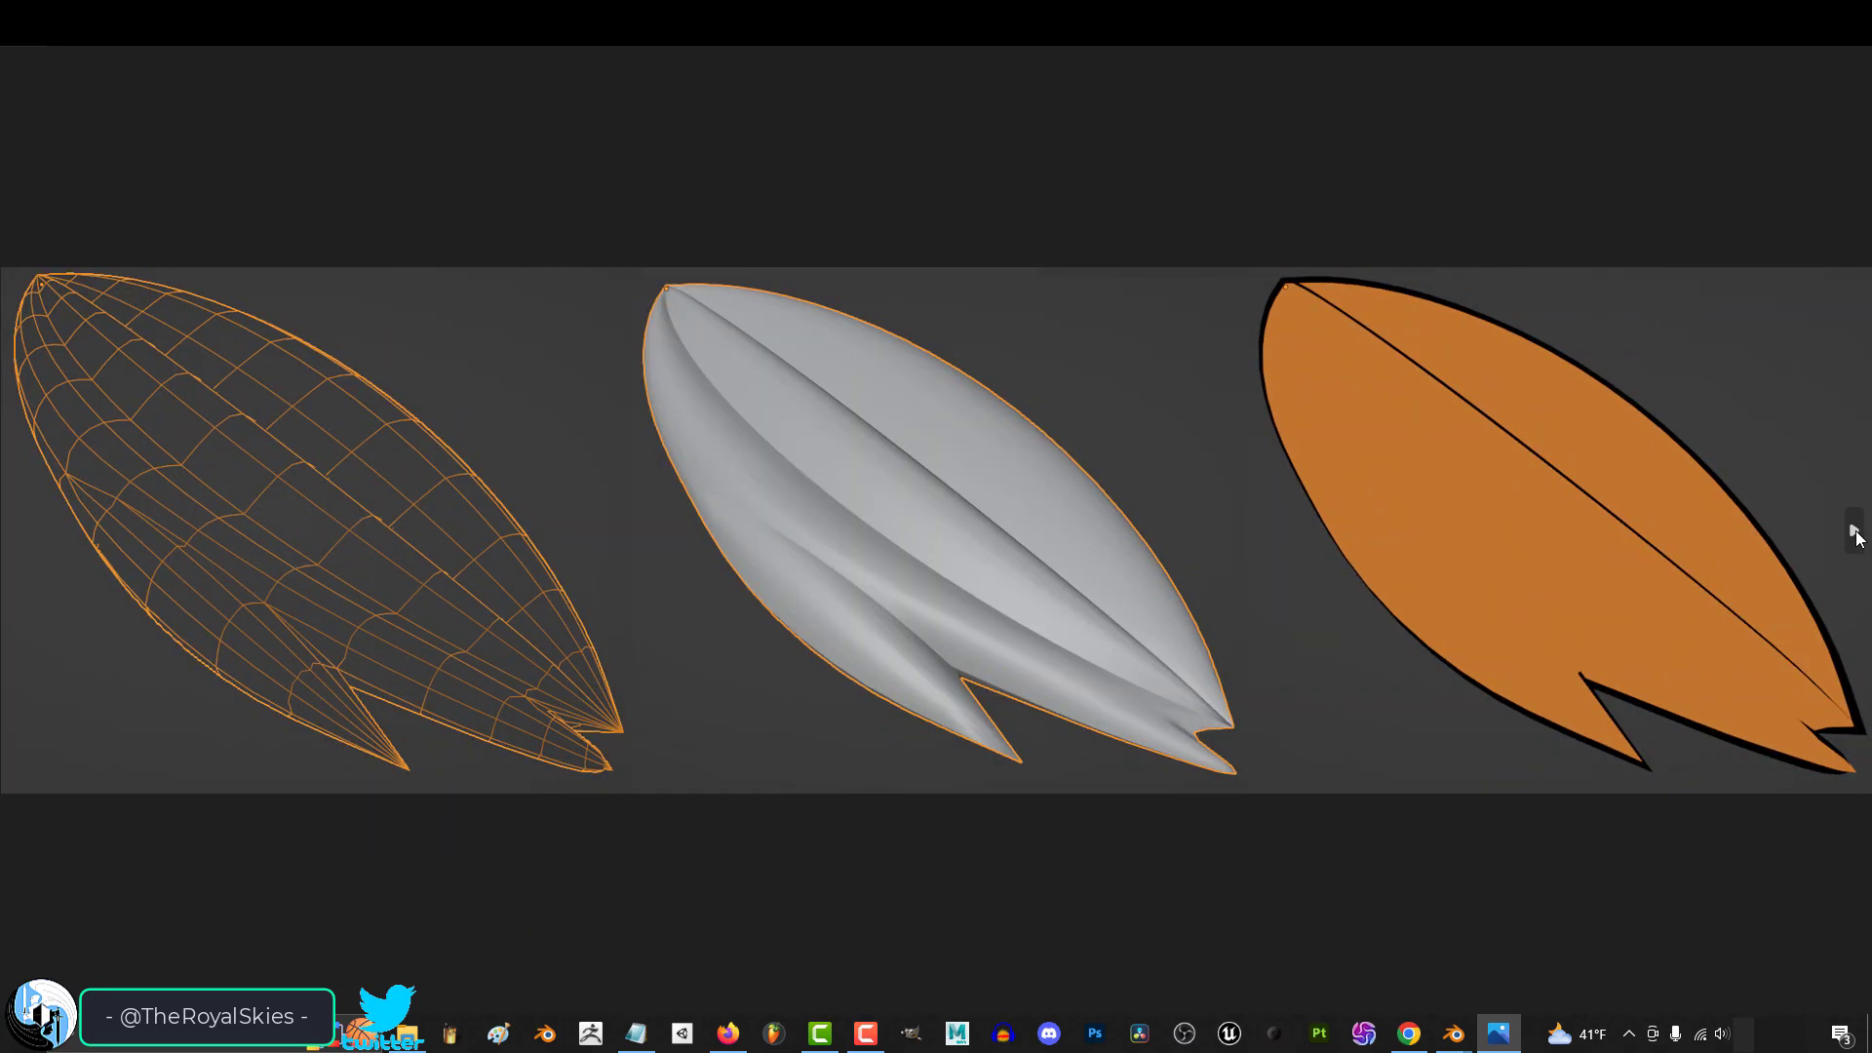
click(1855, 536)
click(1856, 535)
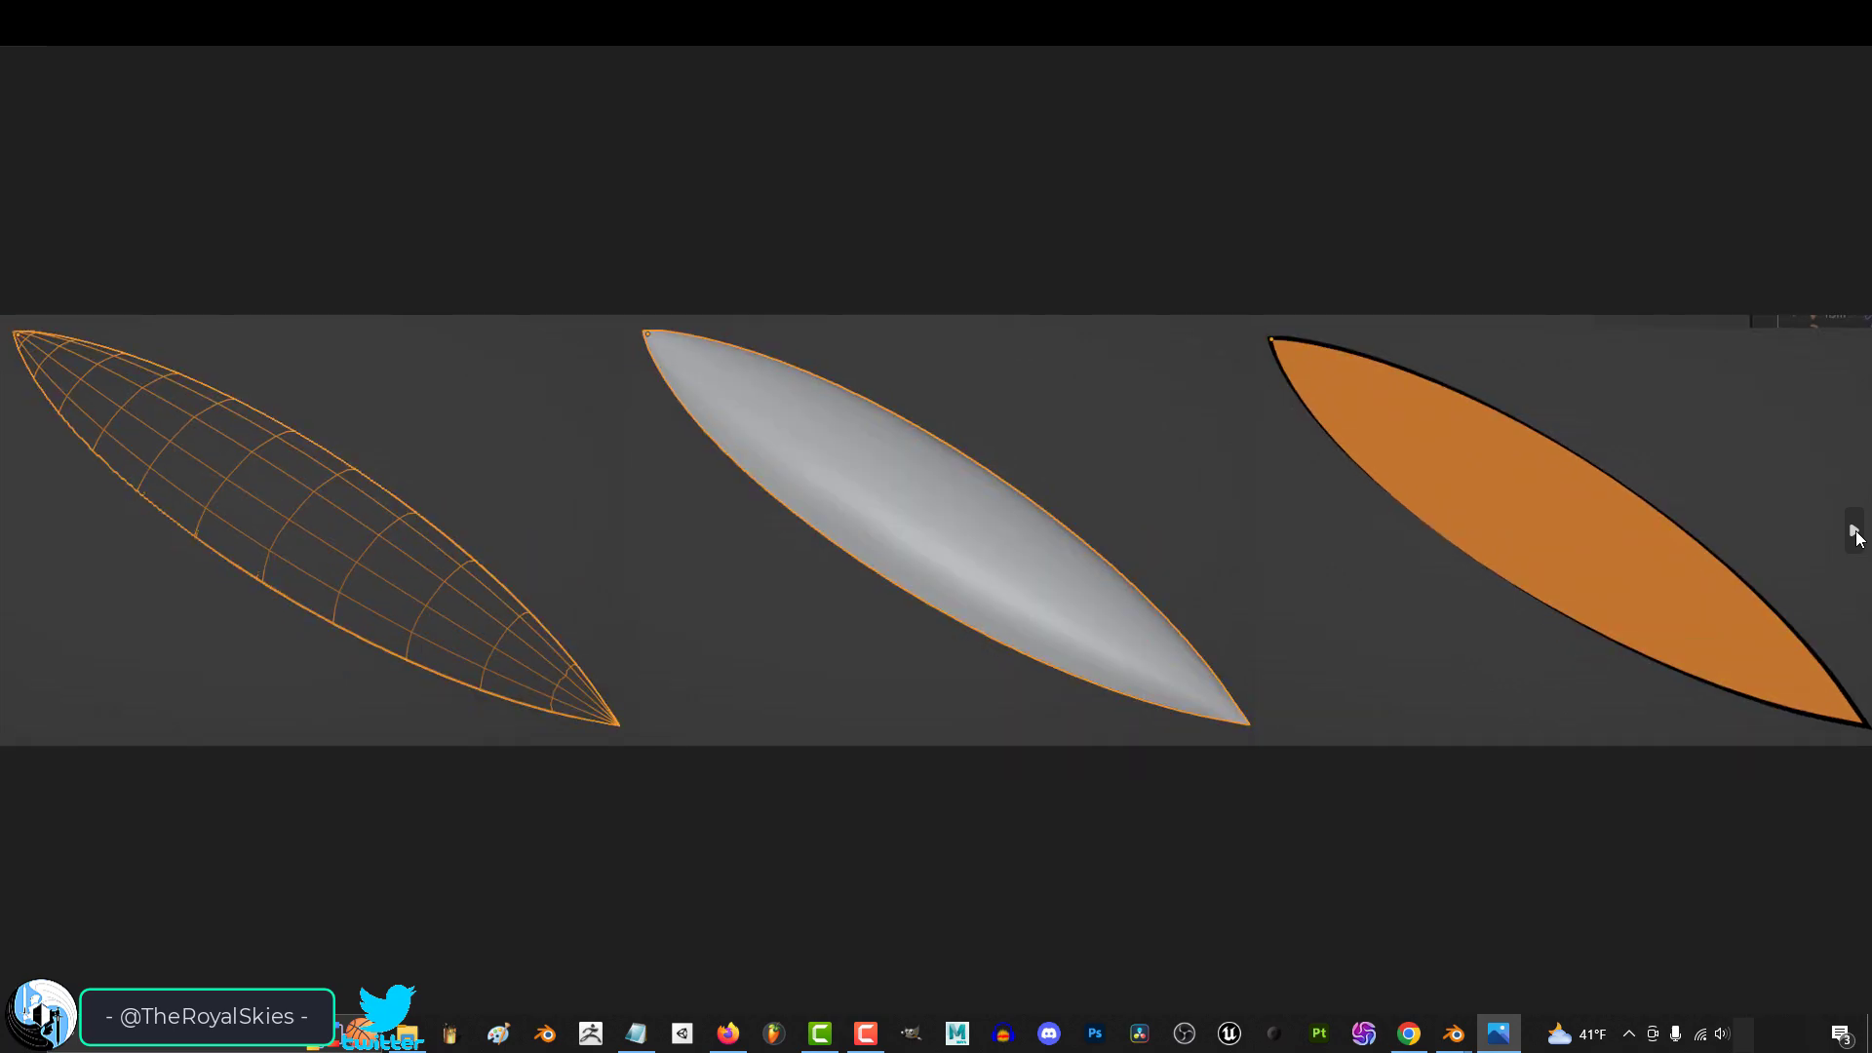
click(1856, 535)
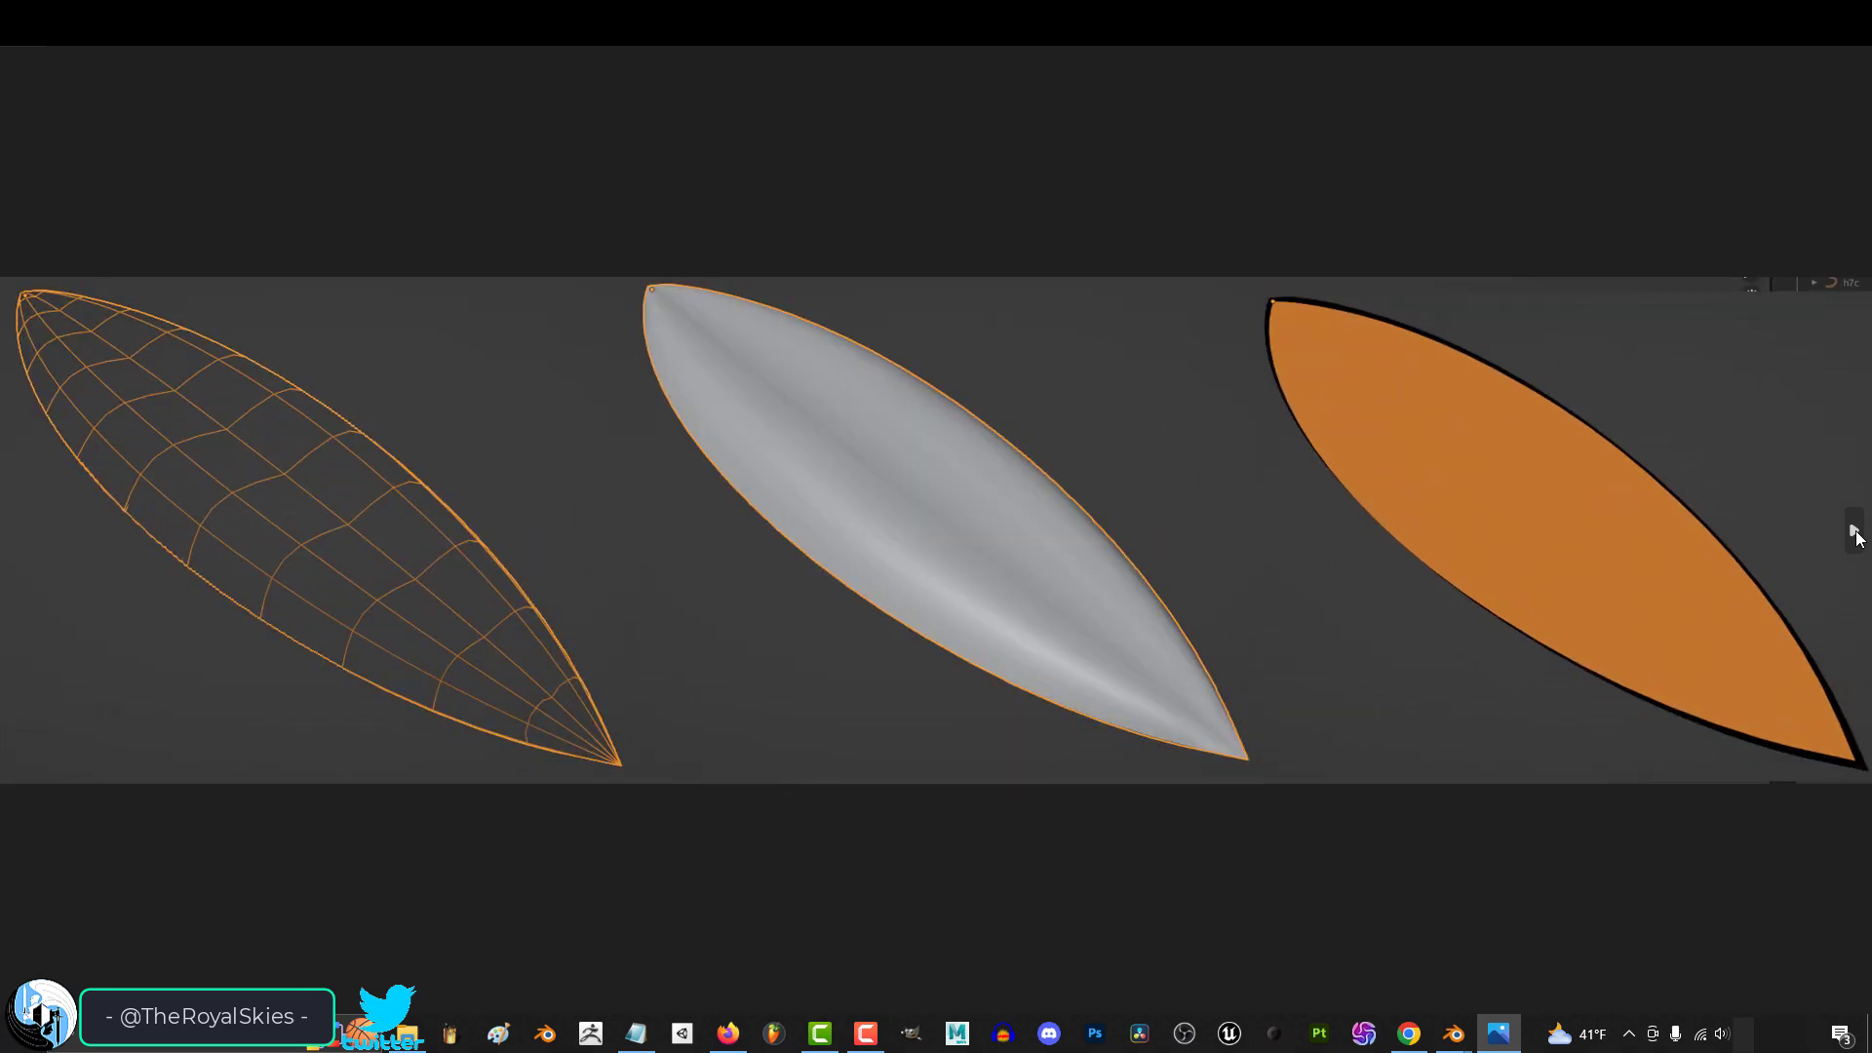
click(1855, 536)
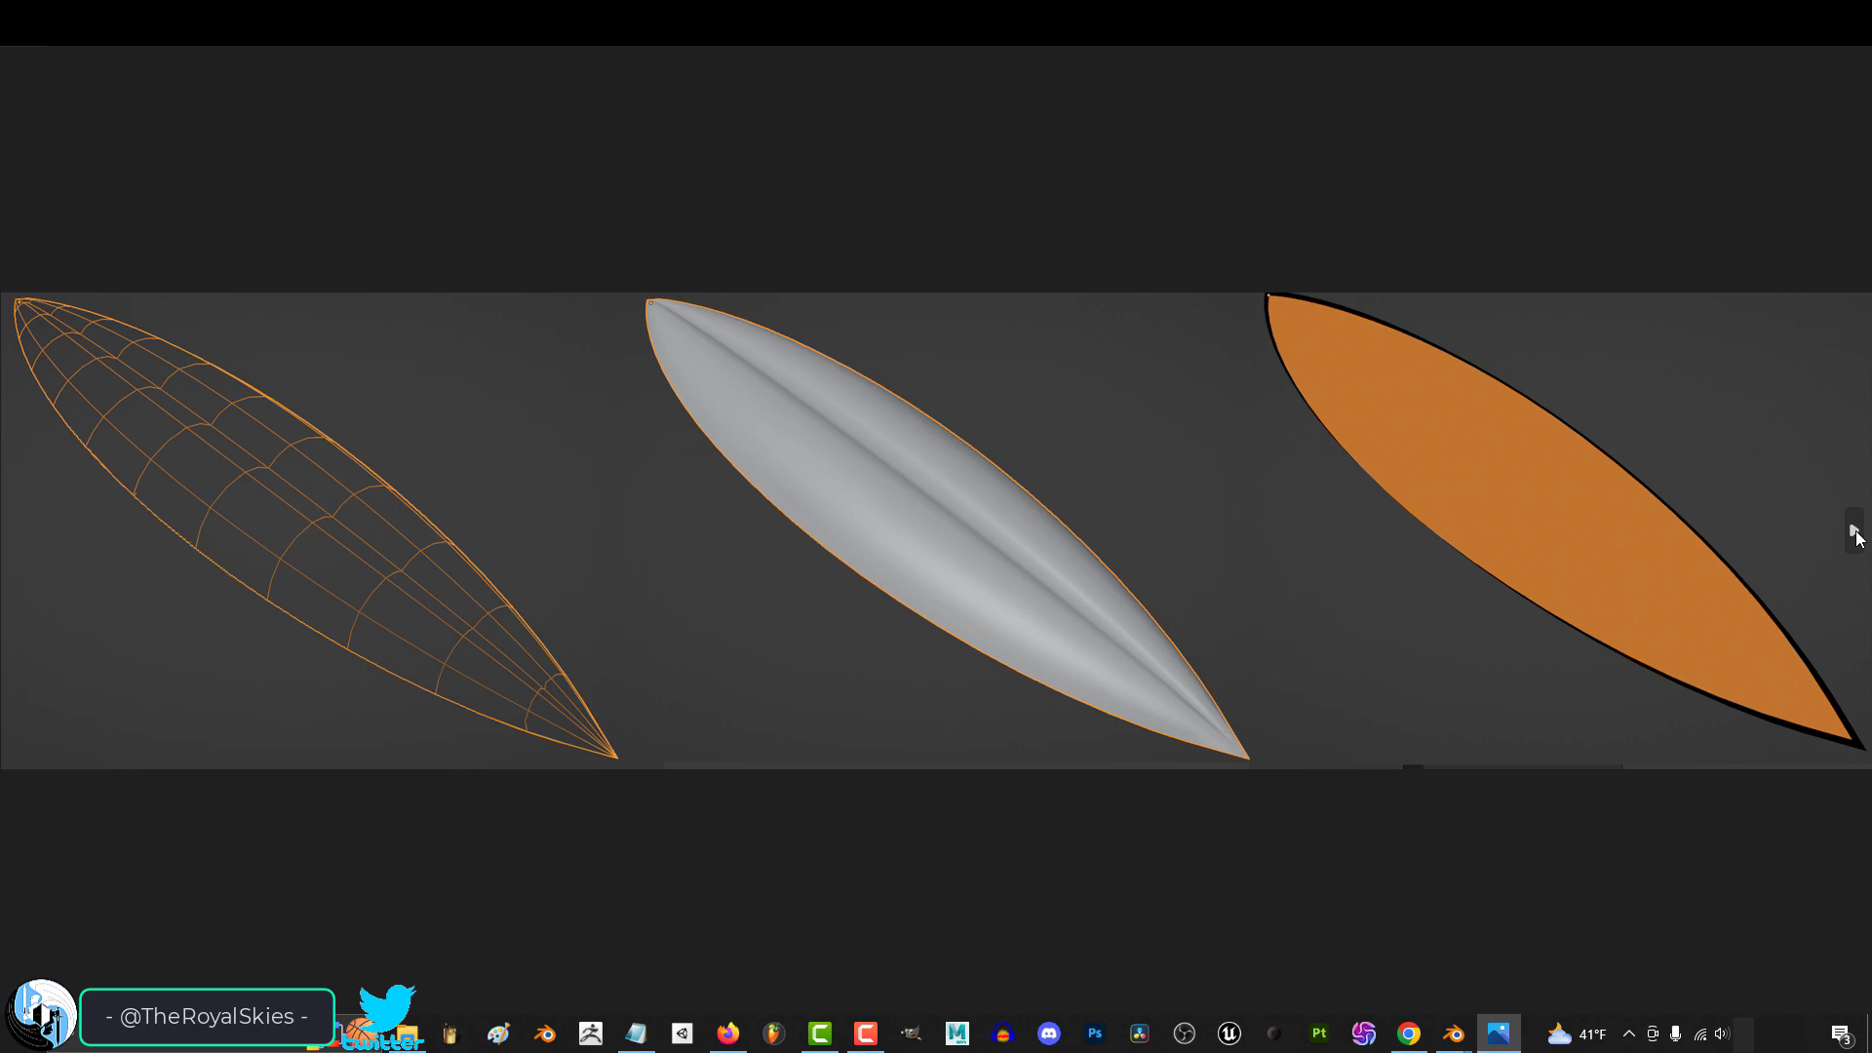
click(1856, 535)
click(1856, 536)
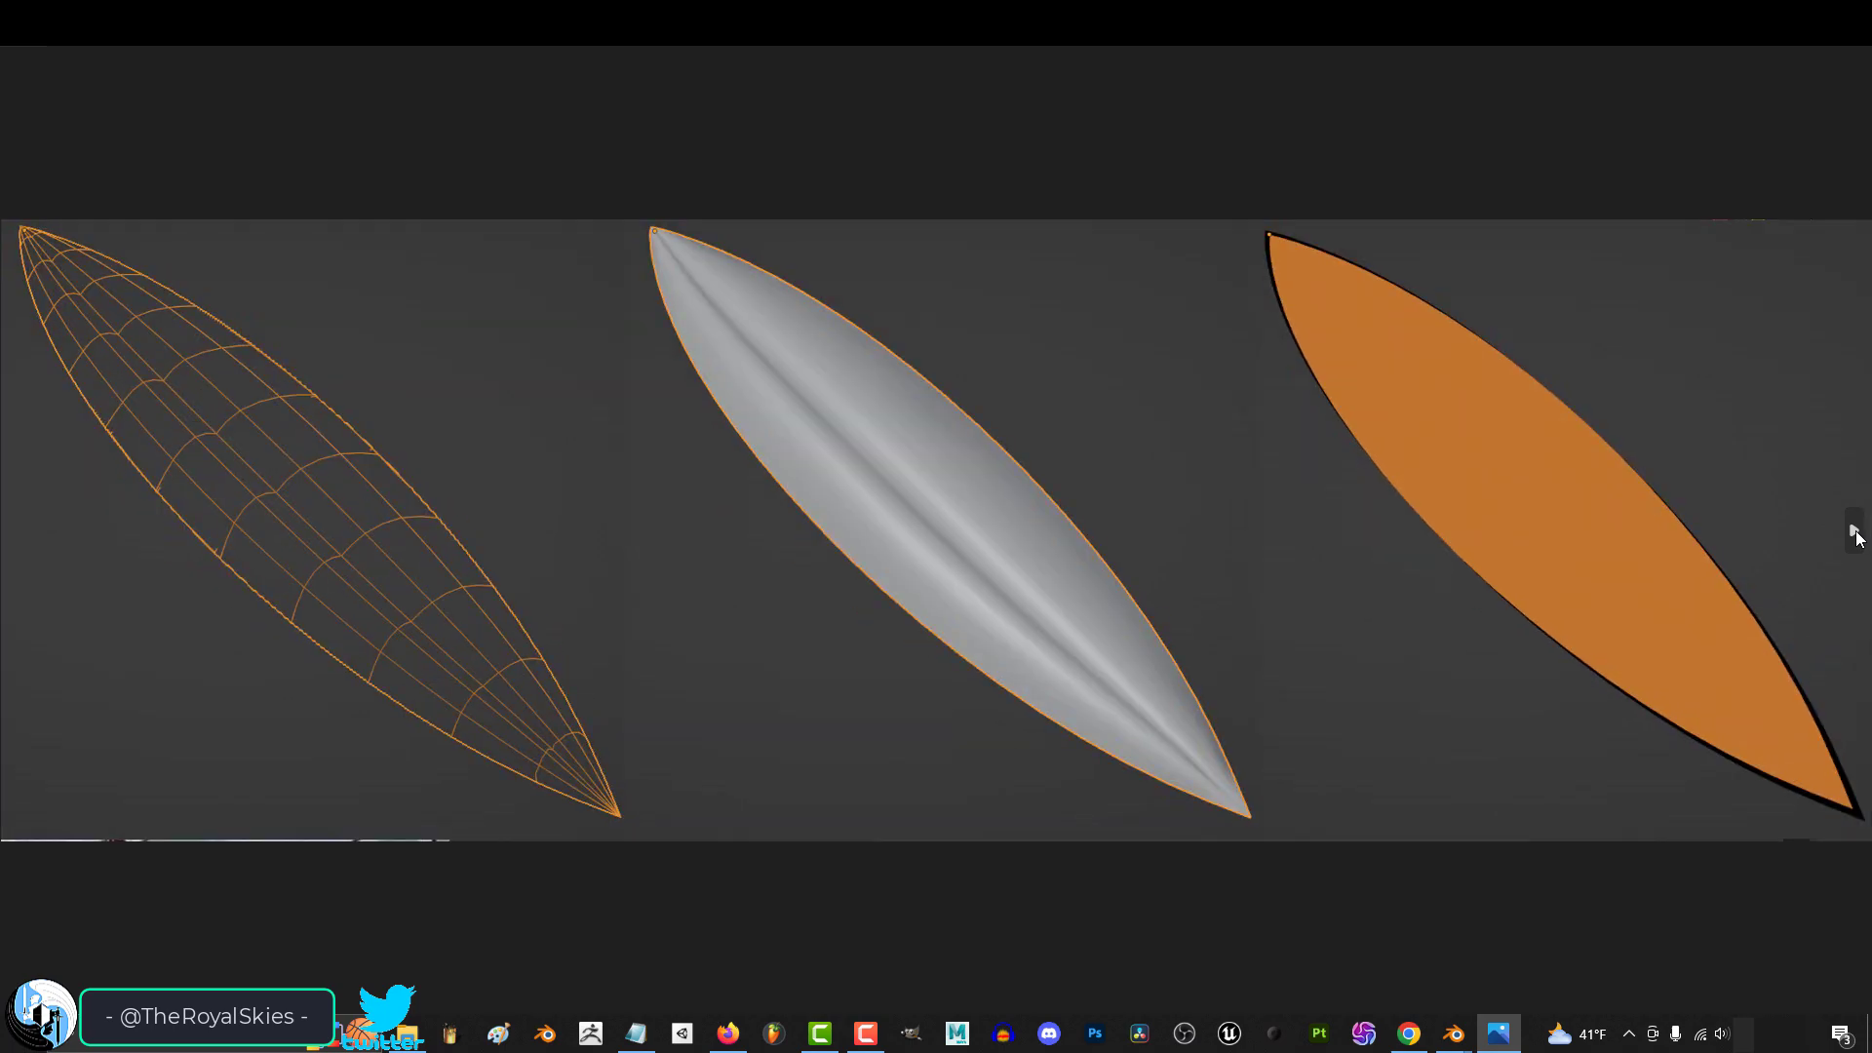
click(1855, 535)
click(1856, 535)
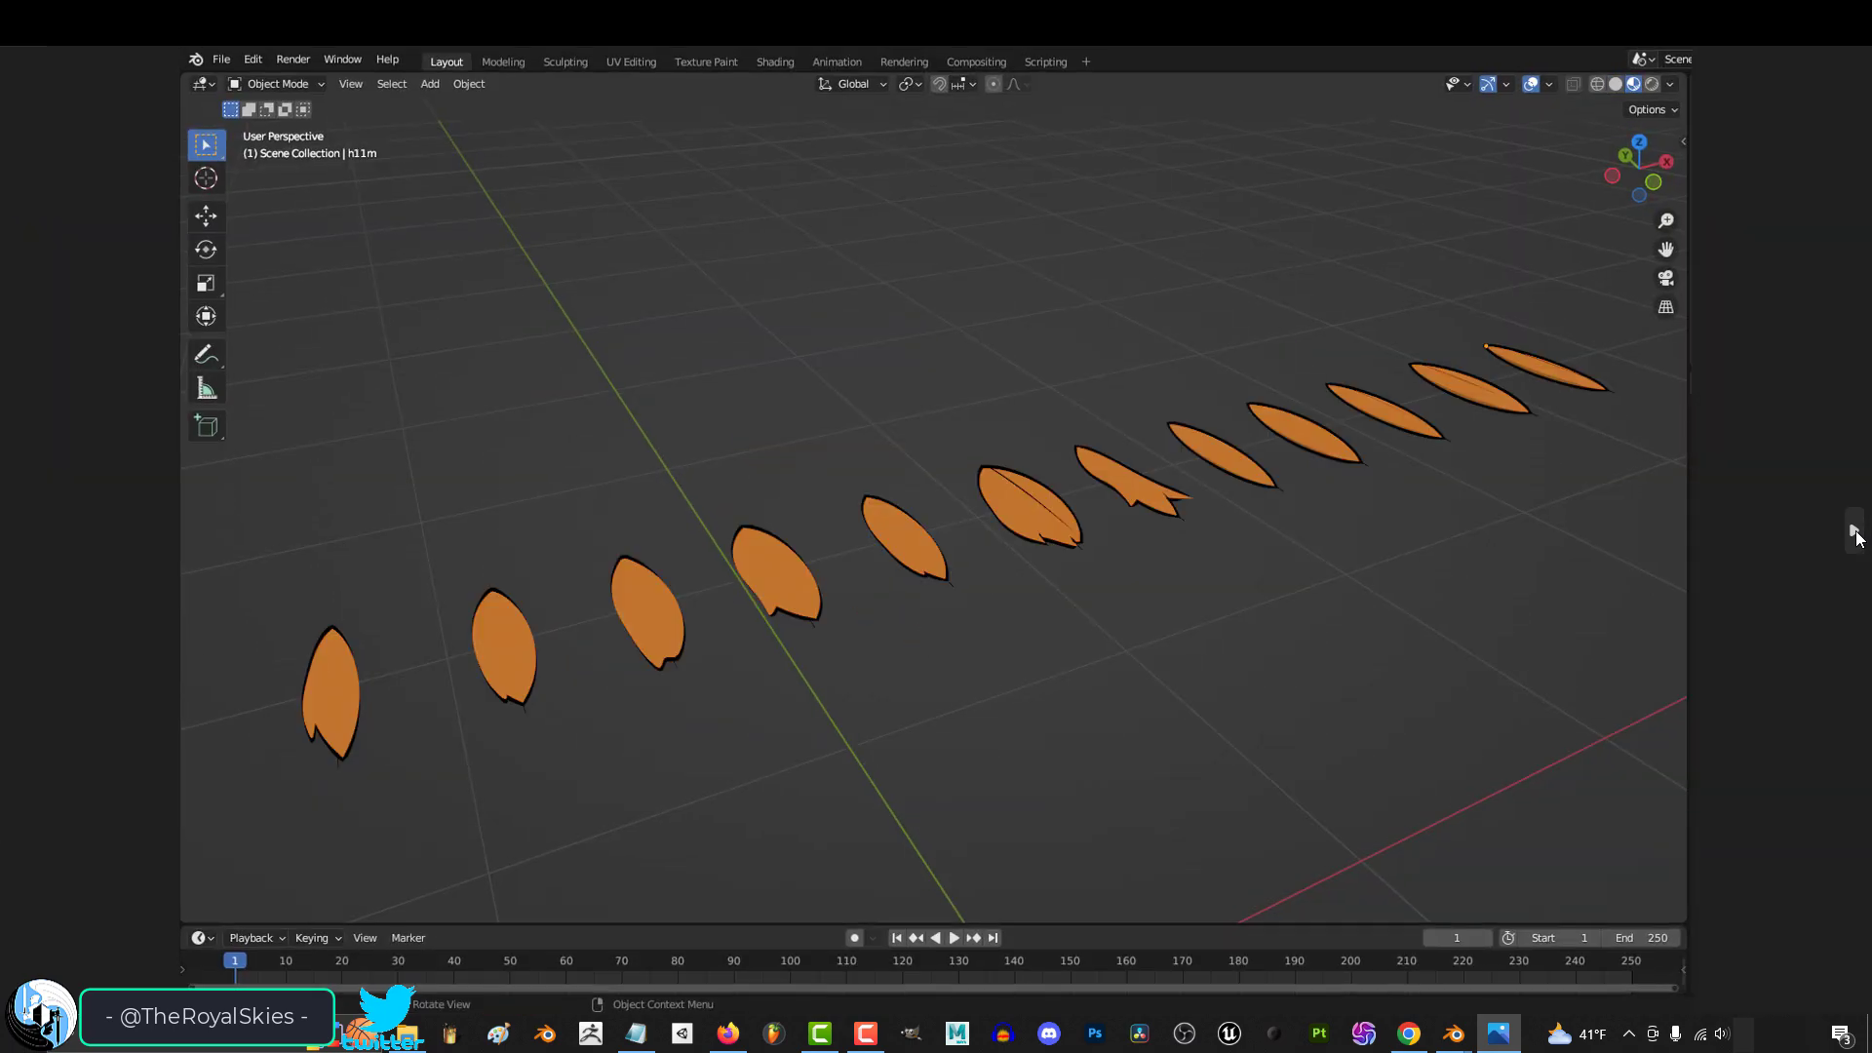
click(1856, 535)
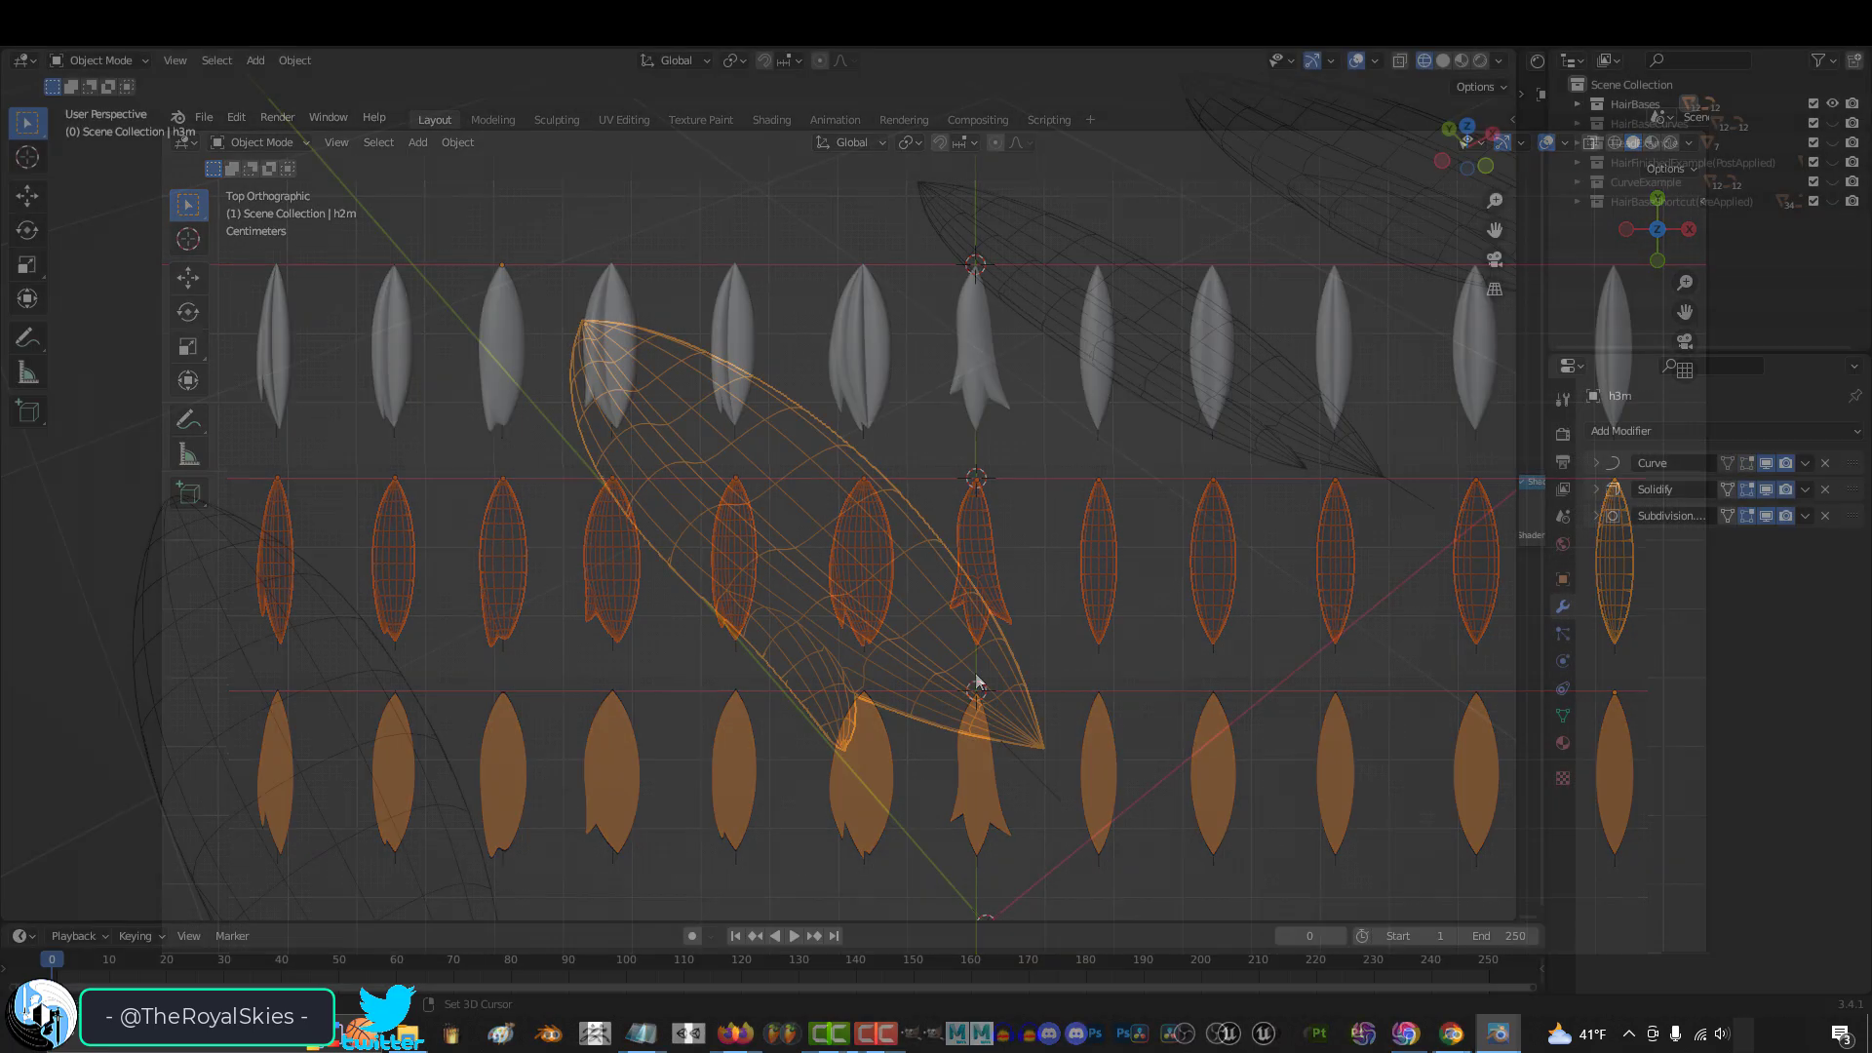
Switch to Blender and inspect the h3m base strand's topology in wireframe and its surface in solid shading
mouse_move(1045, 693)
middle_down()
mouse_move(903, 512)
mouse_move(647, 478)
mouse_move(456, 622)
mouse_move(205, 693)
middle_up()
key(Tab)
key(shift+z)
scroll(828, 635, down, 2)
mouse_move(864, 698)
middle_down()
mouse_move(828, 634)
mouse_move(848, 712)
middle_up()
scroll(828, 635, up, 2)
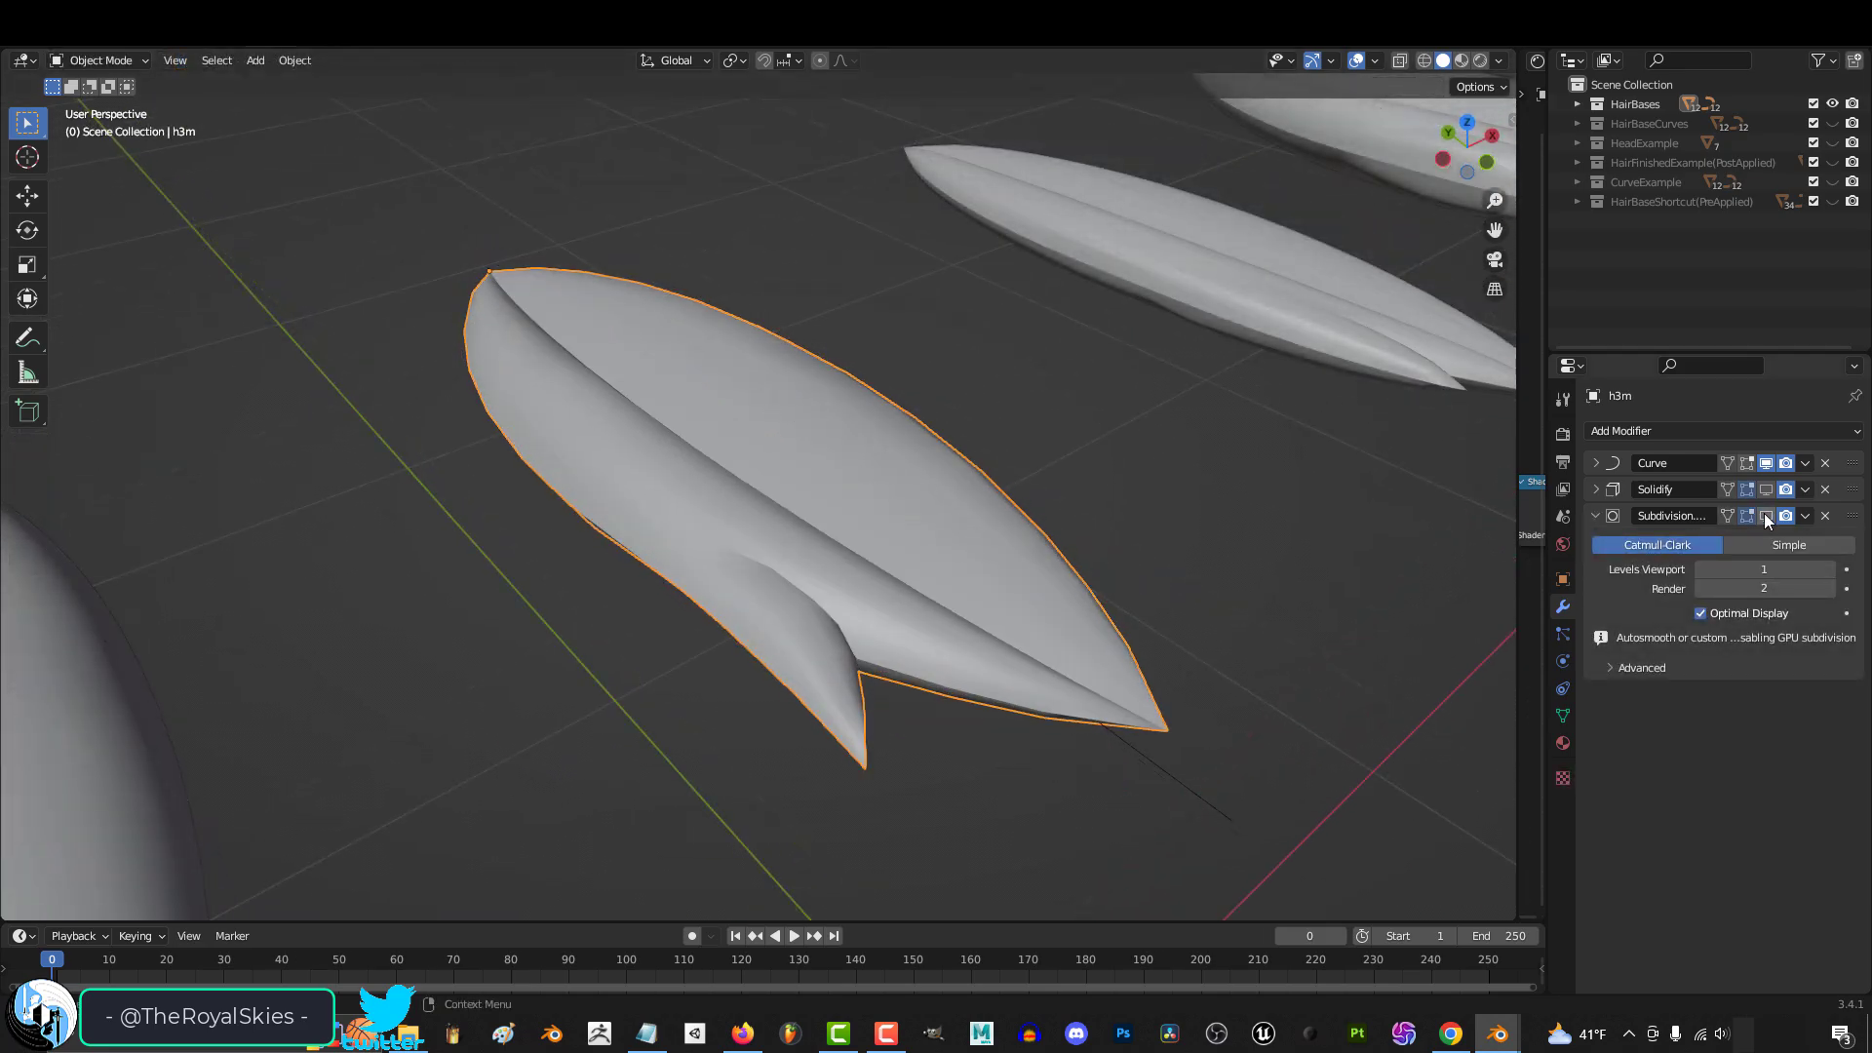
Compare strand h3m with and without Subdivision in the viewport, and turn its Solidify viewport display back on
middle_drag(938, 641, 624, 546)
click(1766, 516)
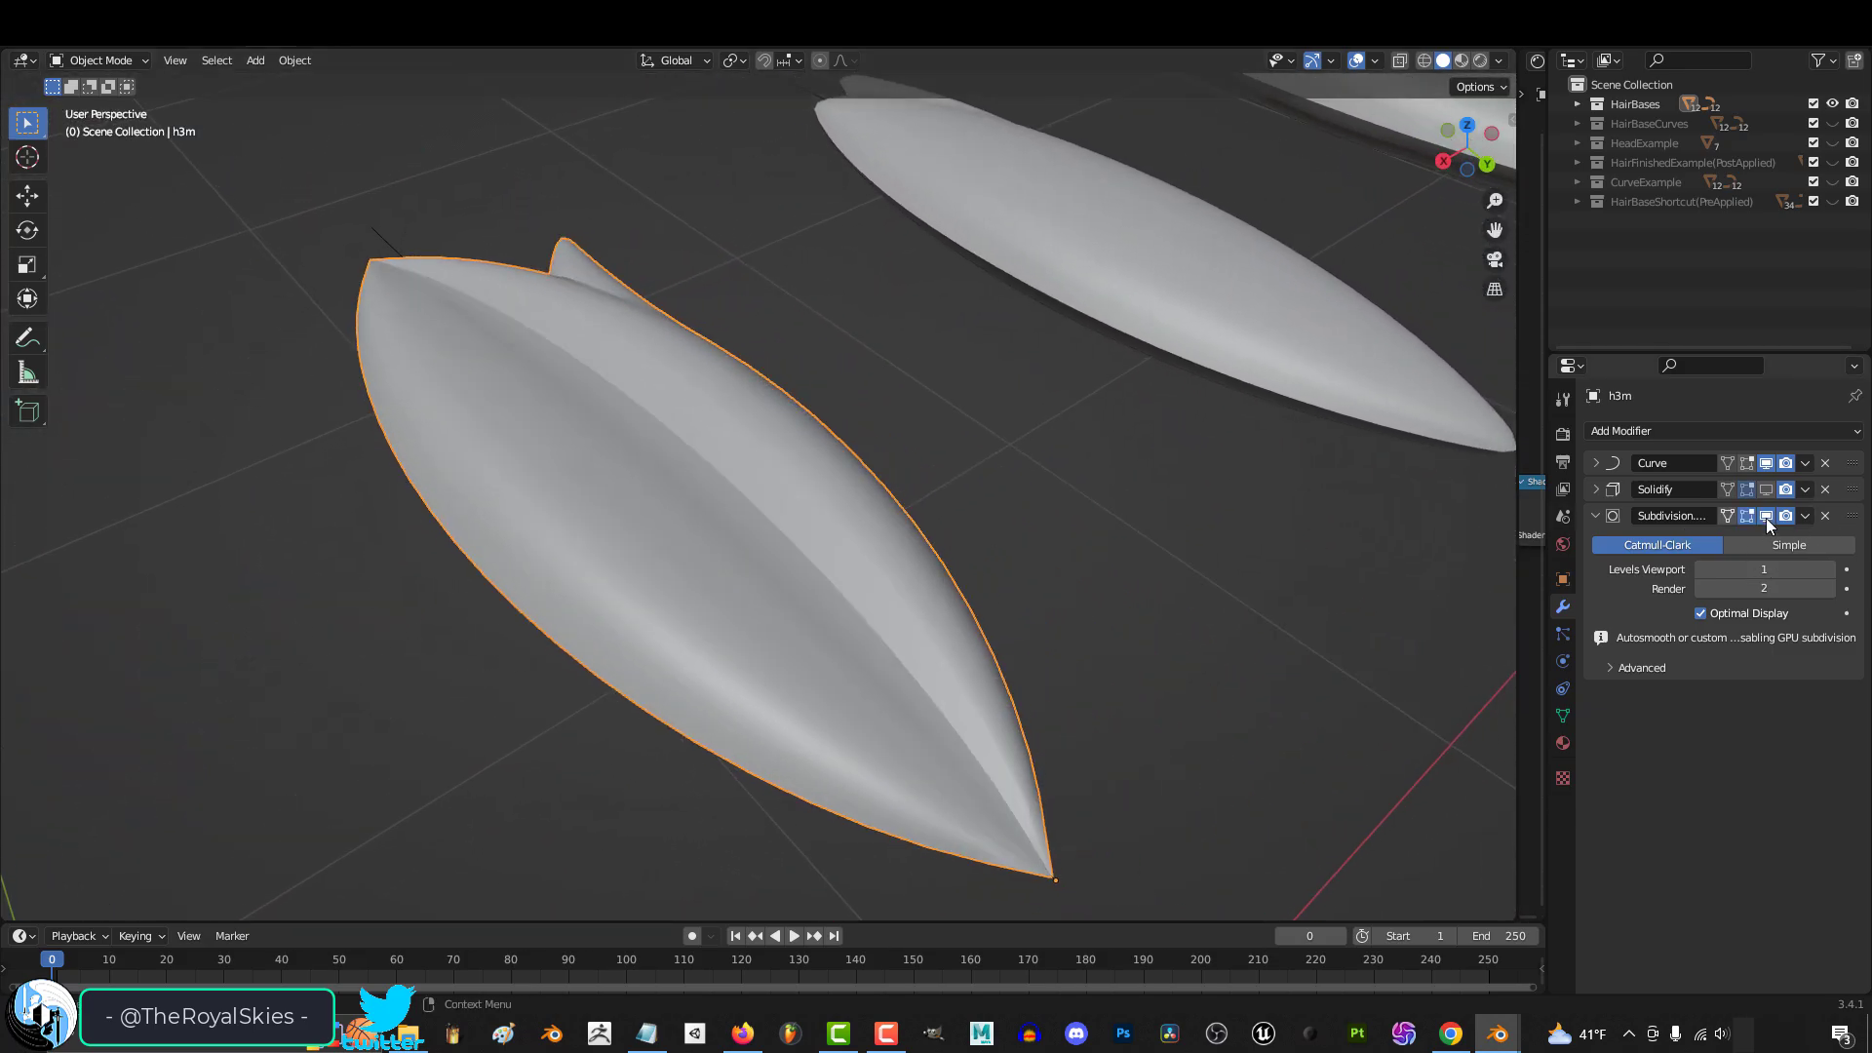
click(1766, 516)
click(1765, 516)
click(1767, 490)
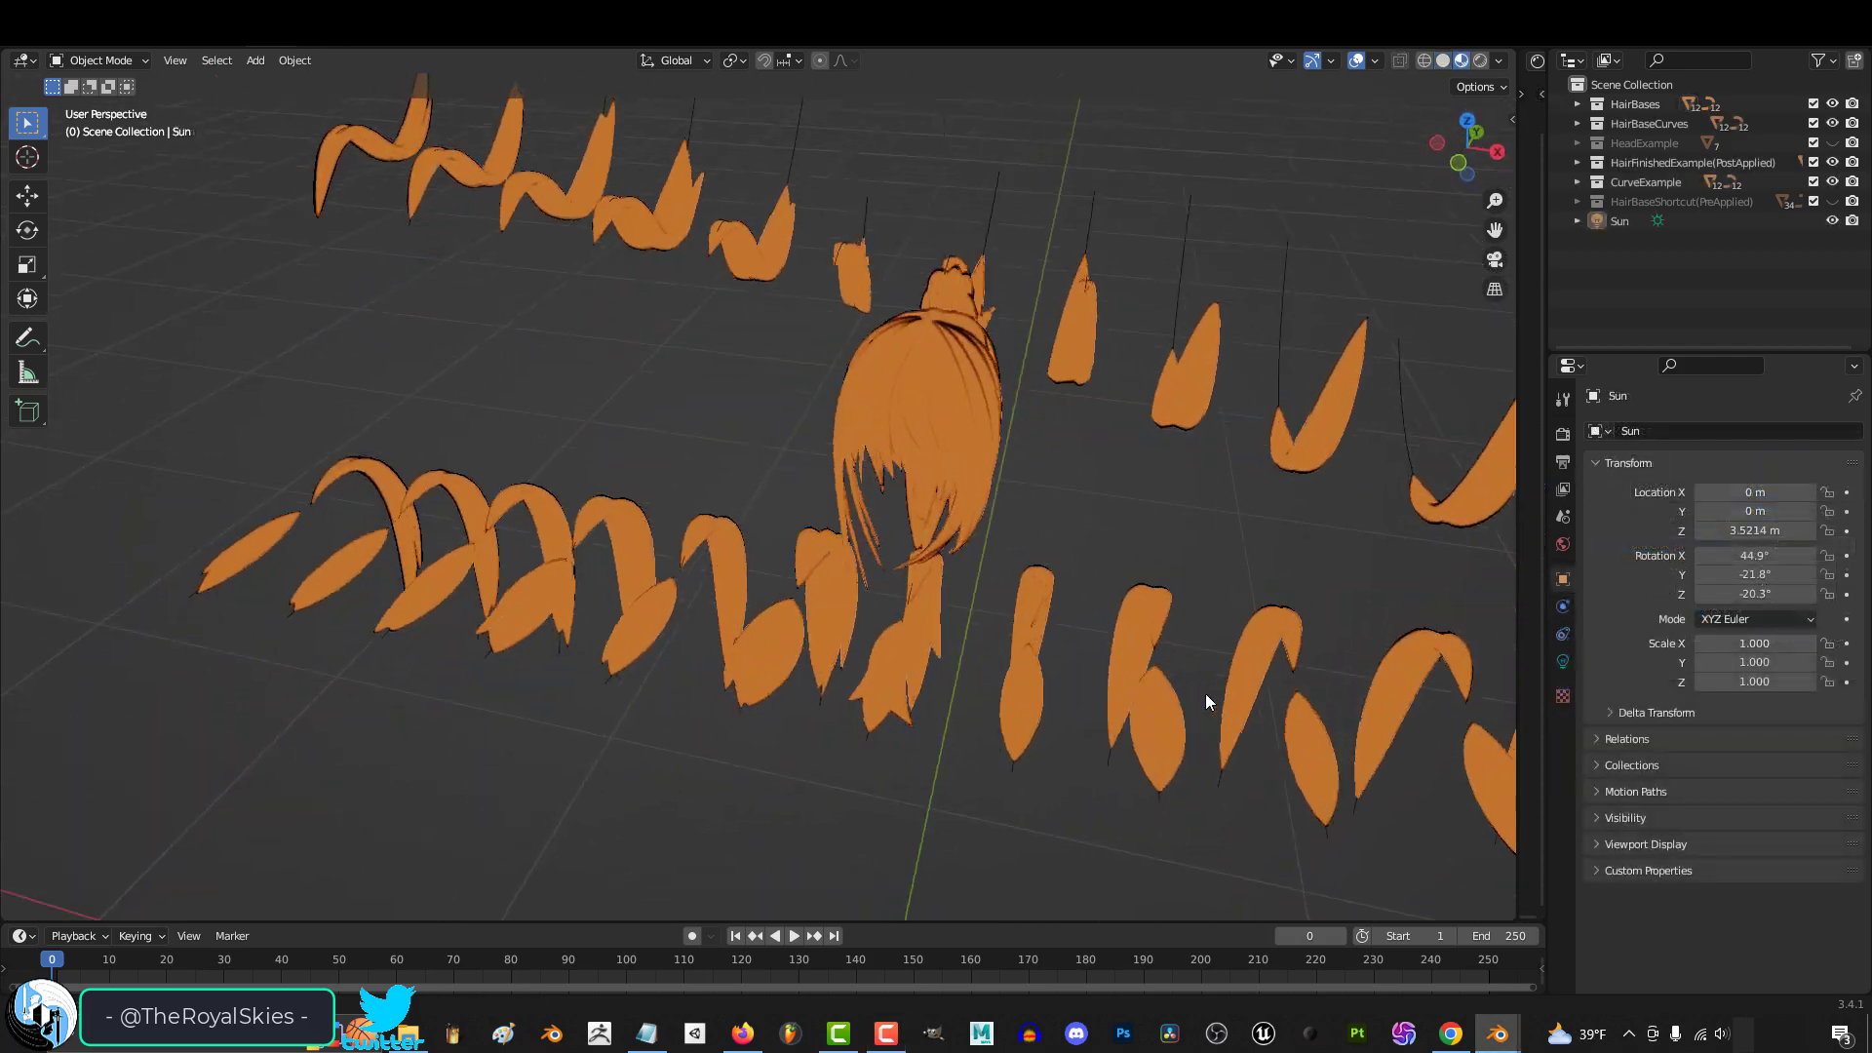
Examine the complete set of base, curved and example strands around the finished hair and head
middle_drag(1205, 693, 413, 645)
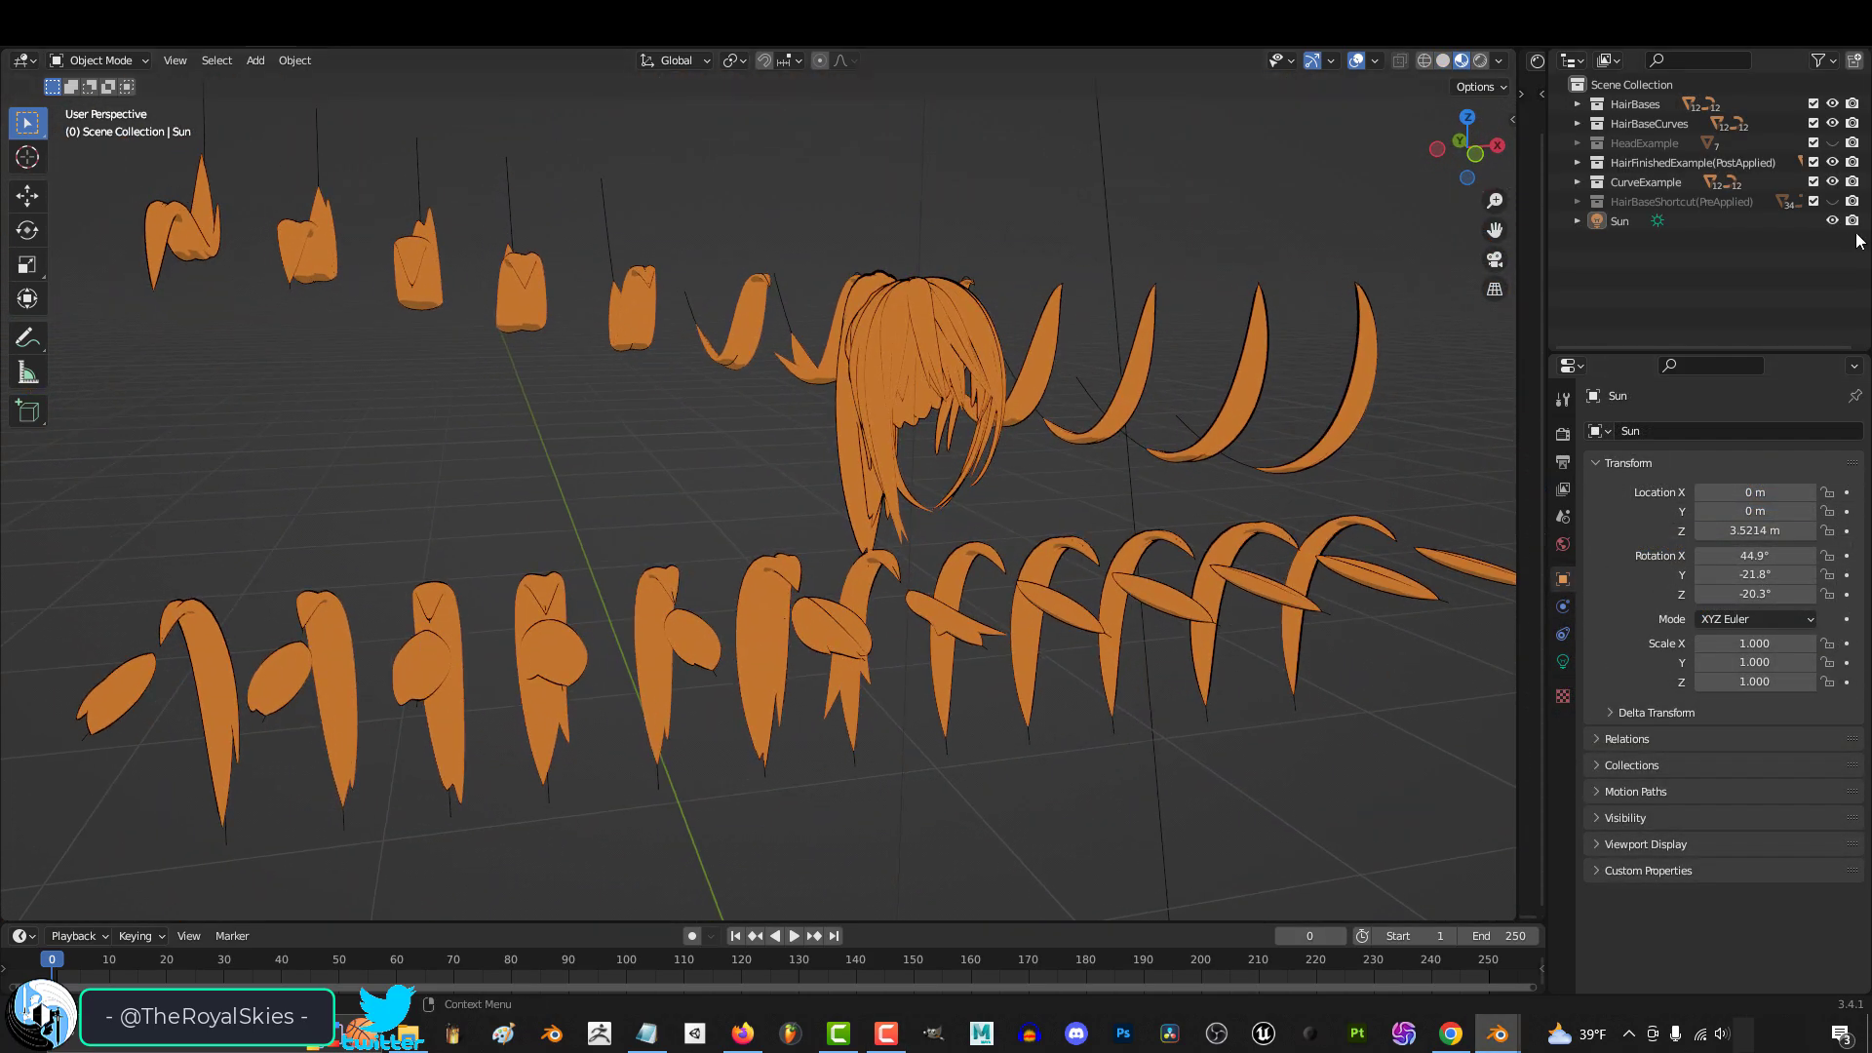
middle_drag(1150, 425, 1102, 495)
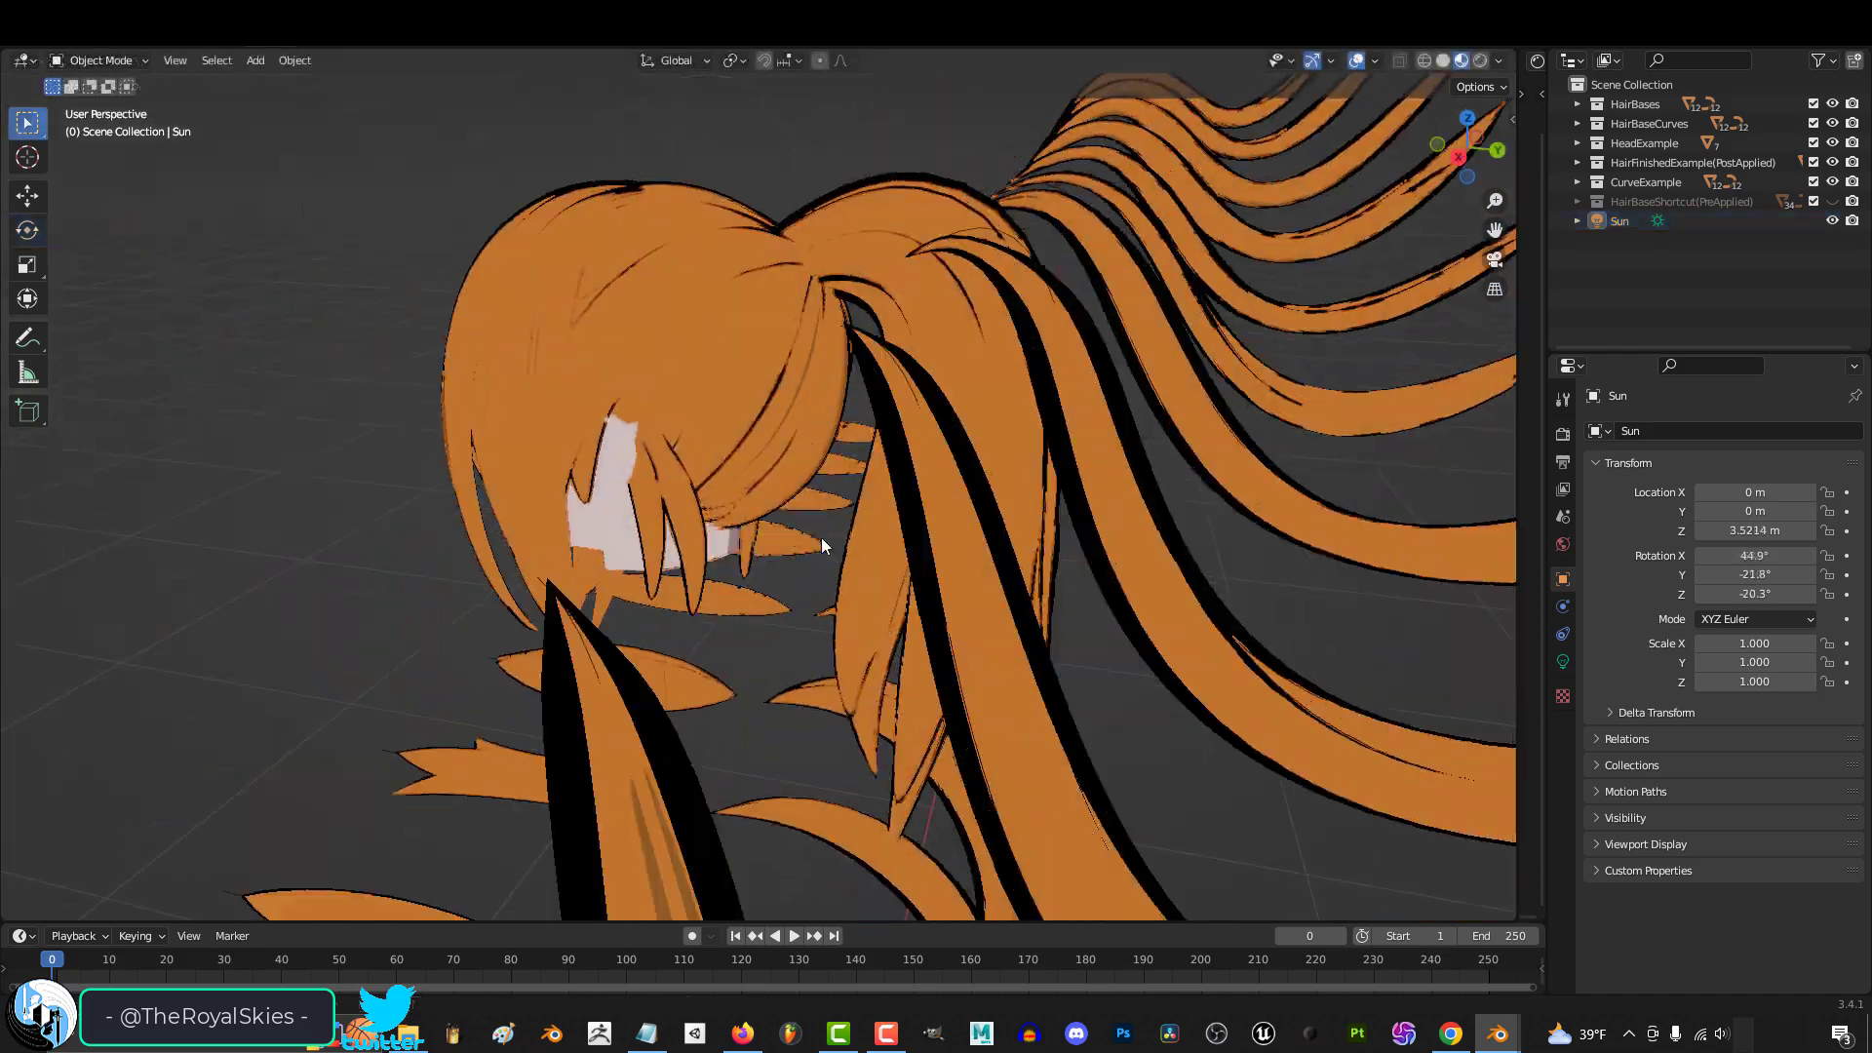
middle_drag(821, 536, 292, 532)
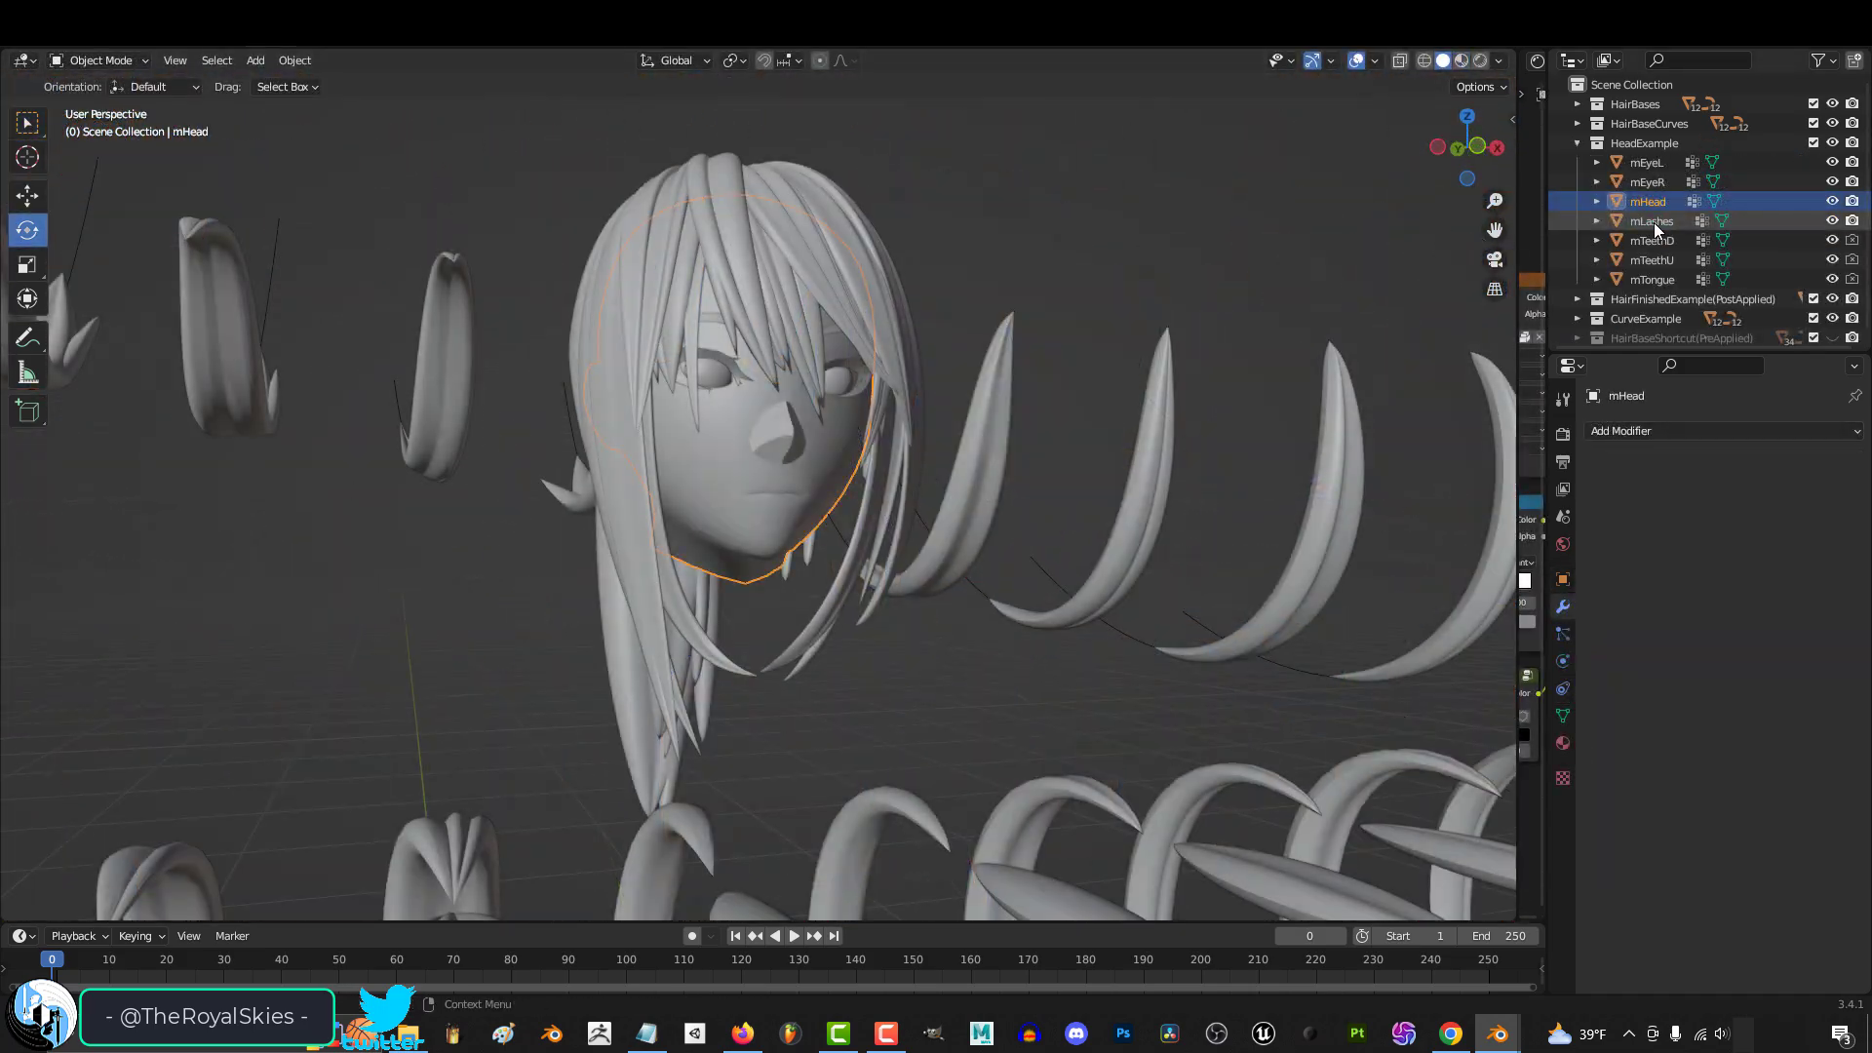
Select the mLashes, mEyeR and mEyeL meshes of the HeadExample collection one after another to inspect them
click(1652, 221)
click(1648, 183)
click(1648, 163)
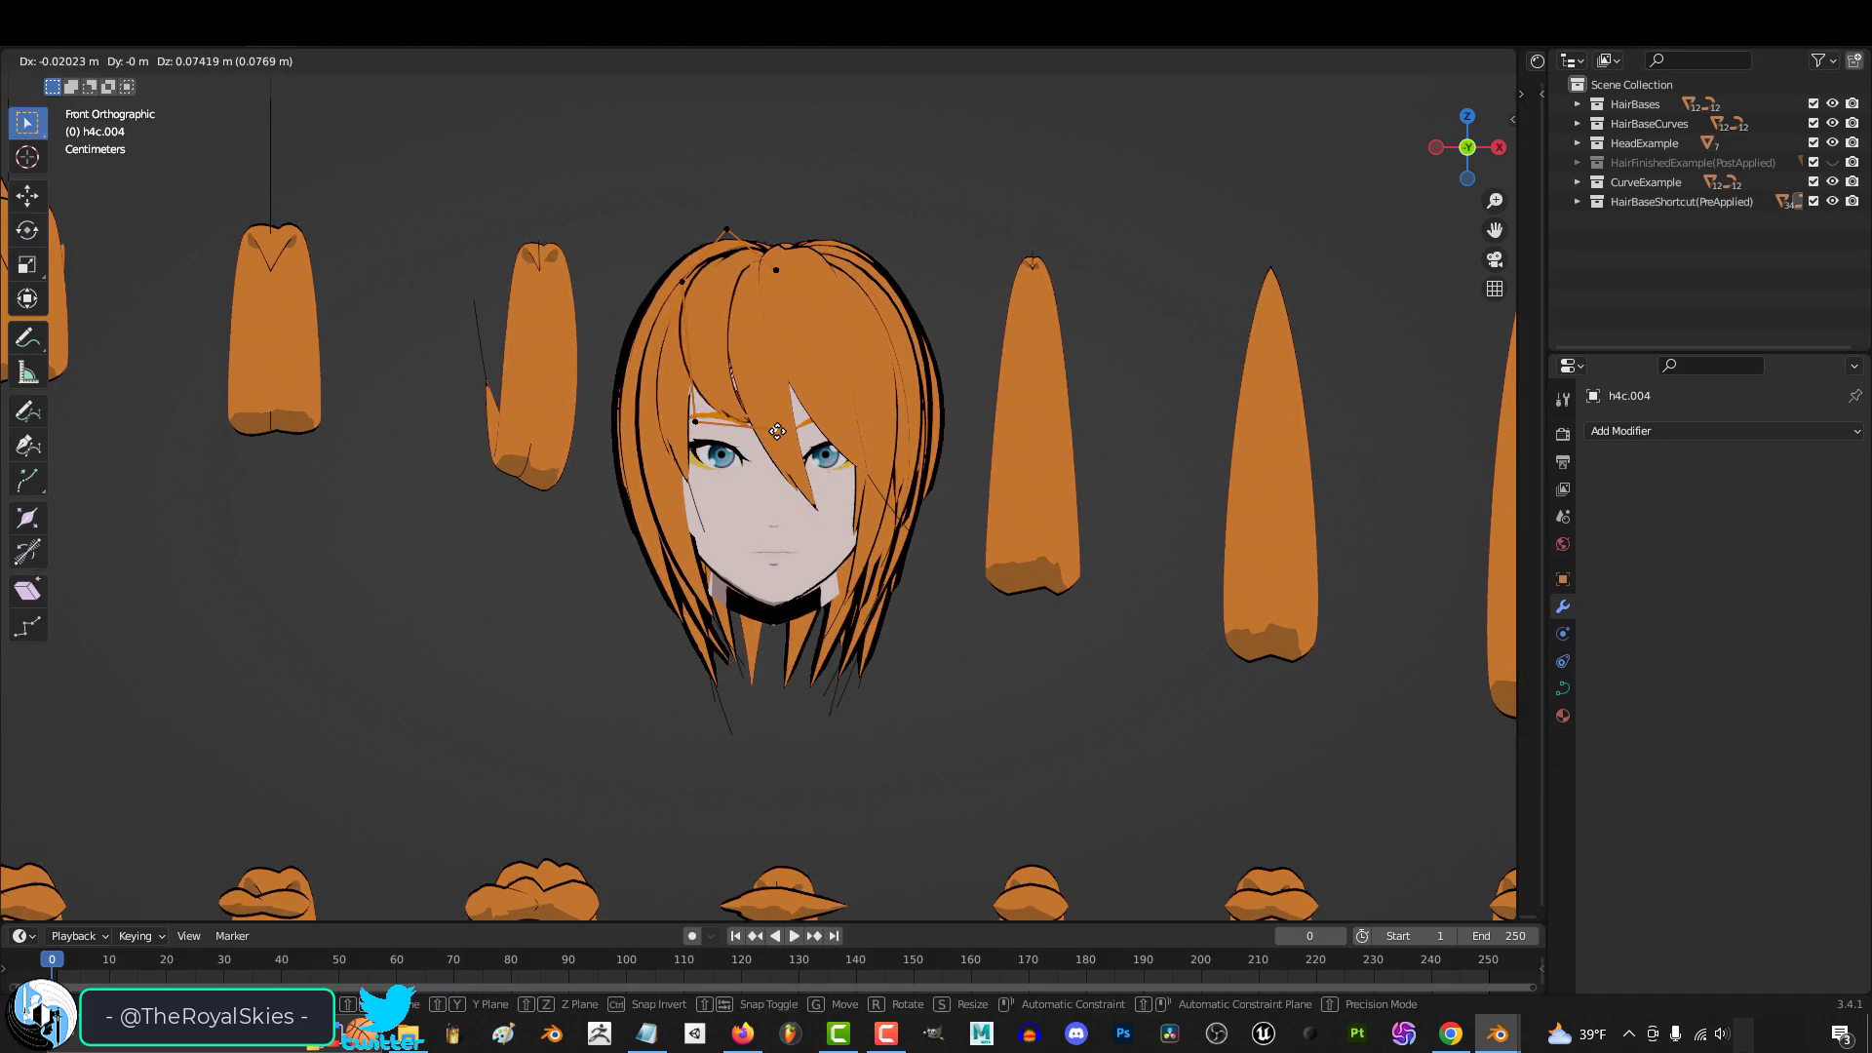
Reshape the front strands on the head by moving control points of guide curves h4c.004, h10c.007 and h10c.008
drag(777, 431, 780, 429)
drag(916, 548, 956, 520)
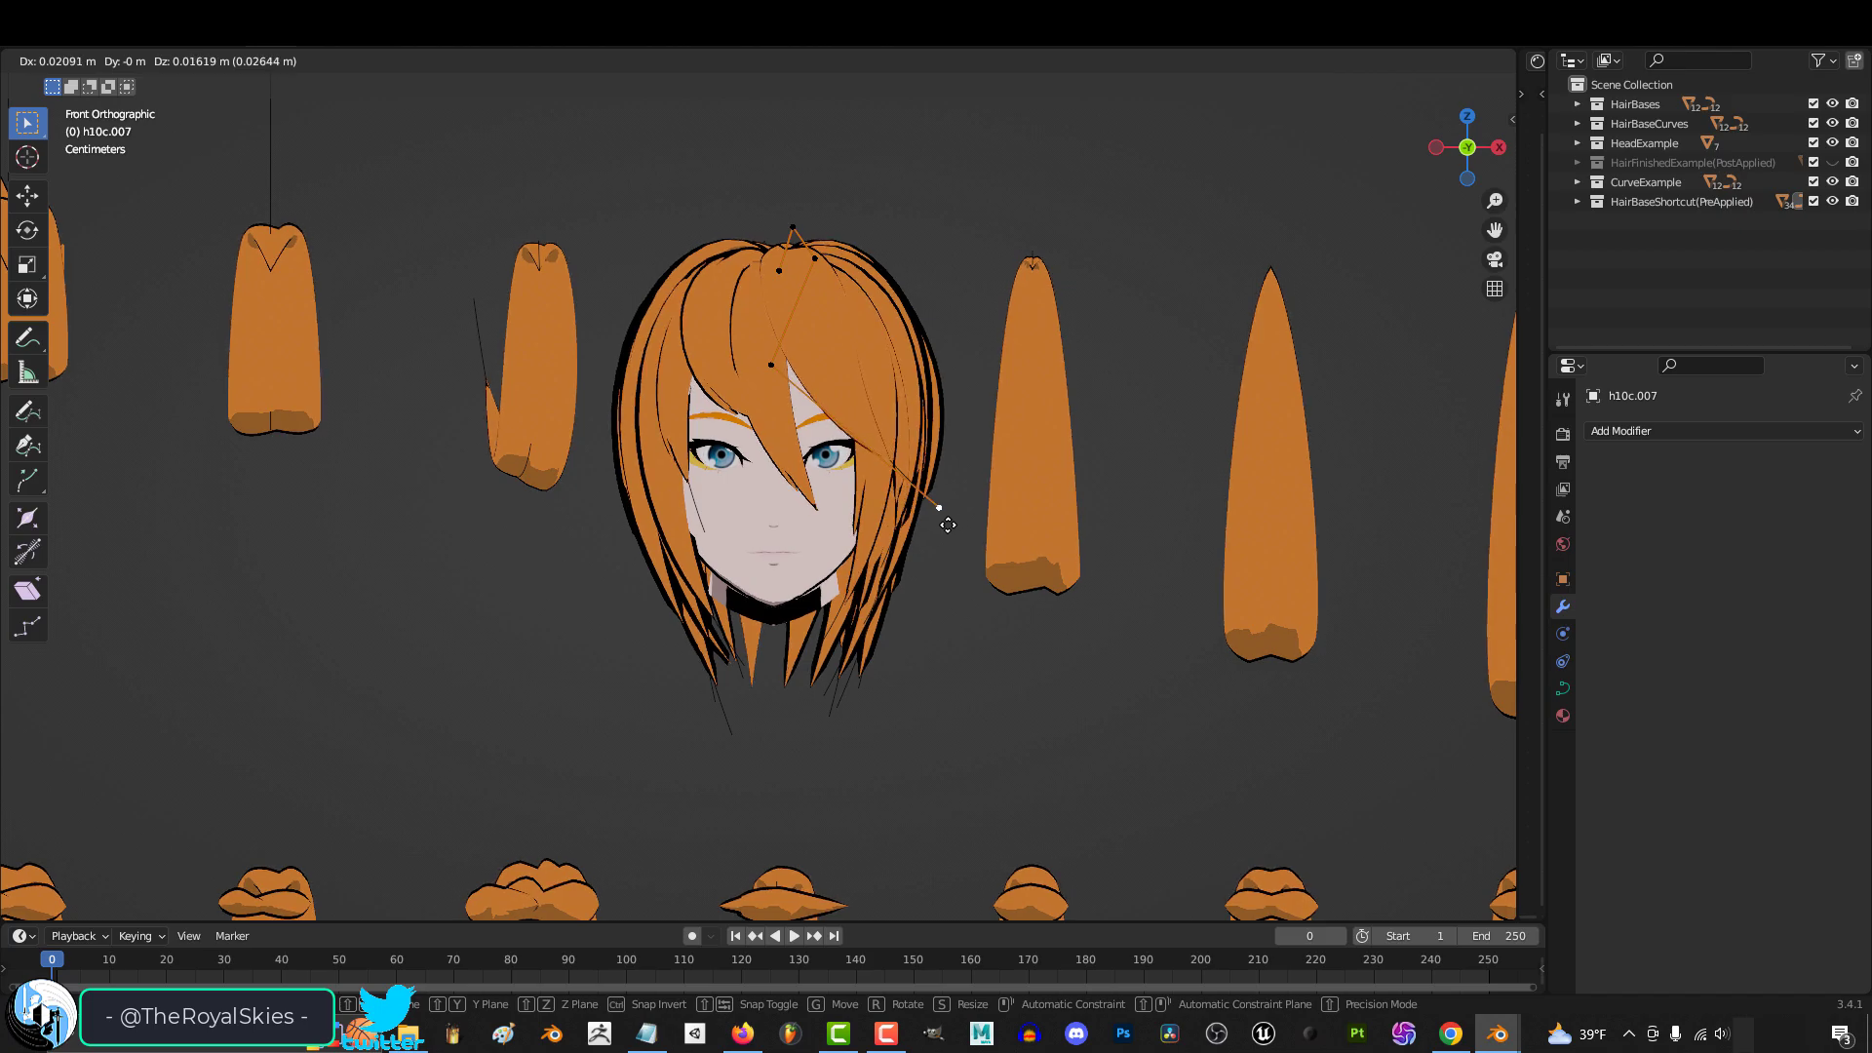
drag(744, 666, 736, 578)
drag(570, 413, 575, 525)
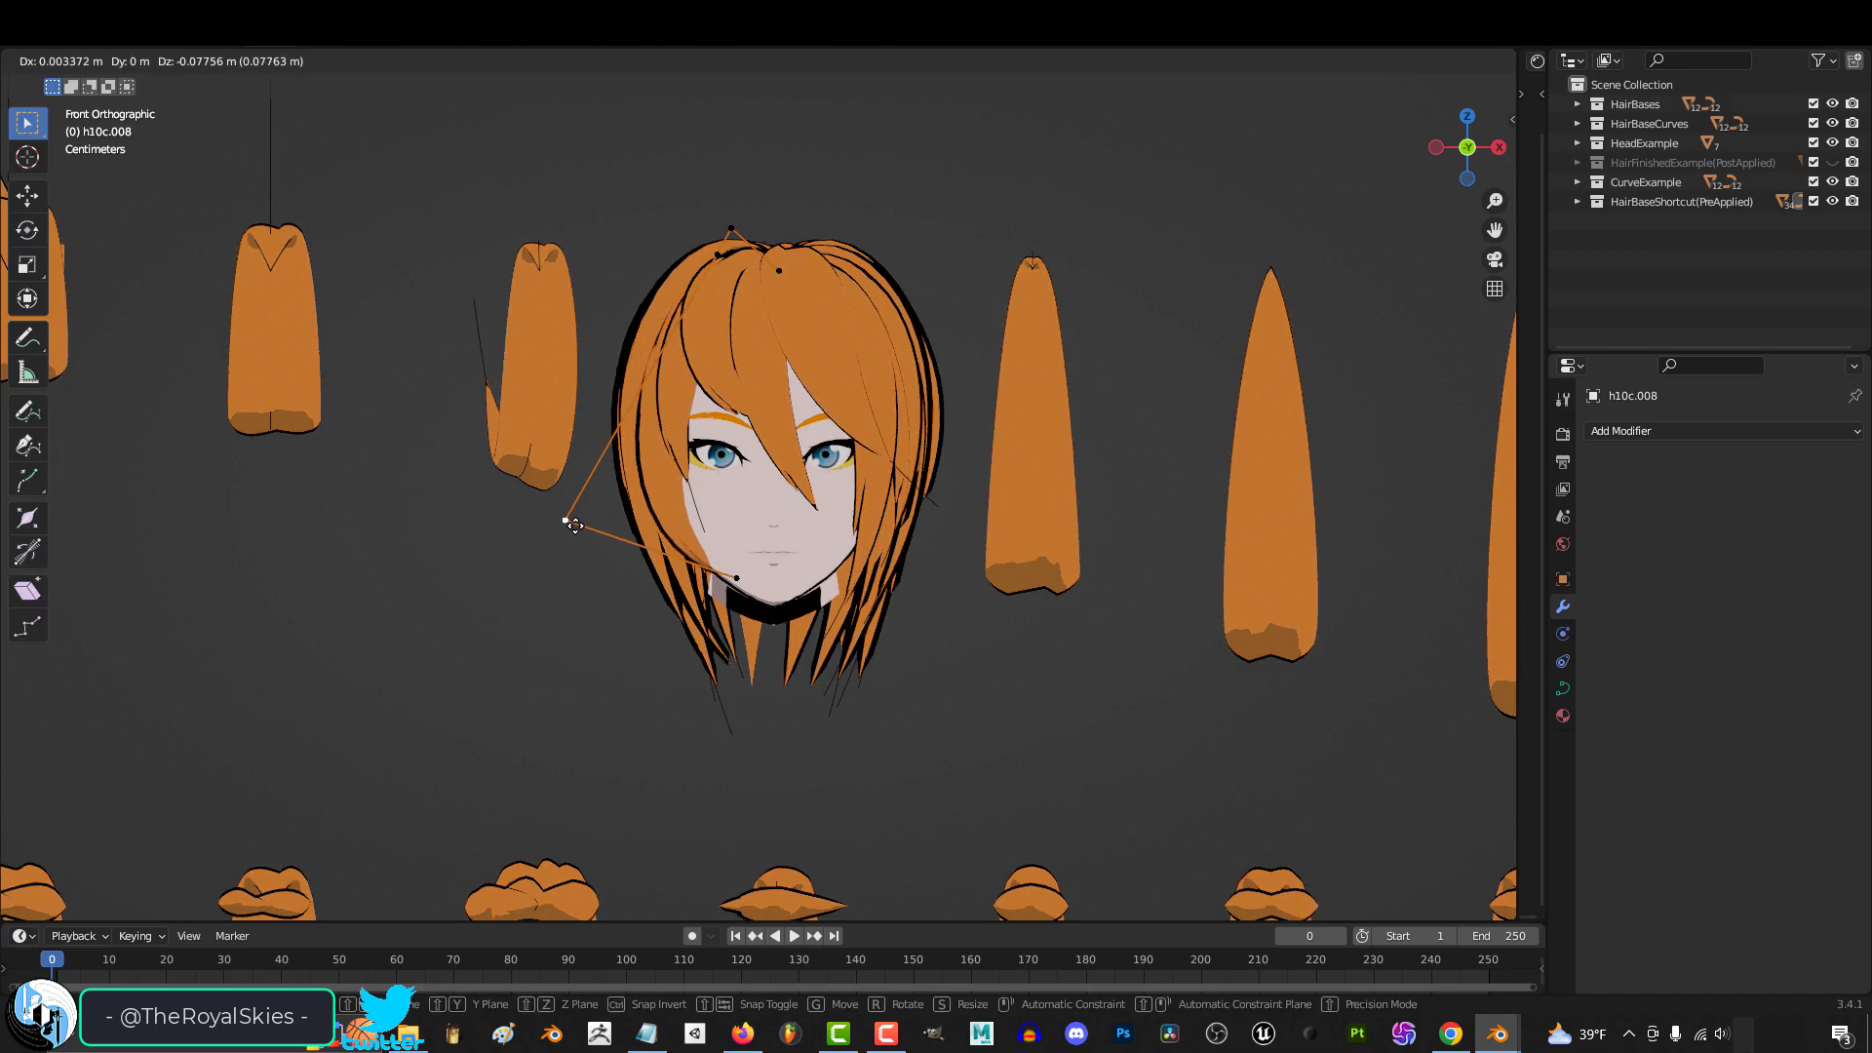
drag(716, 581, 718, 582)
Leave h10c.008 and edit the h0c.001 guide curve, moving a lower control point up and outward from the face
key(Tab)
click(821, 630)
key(Tab)
key(Tab)
click(911, 523)
key(Tab)
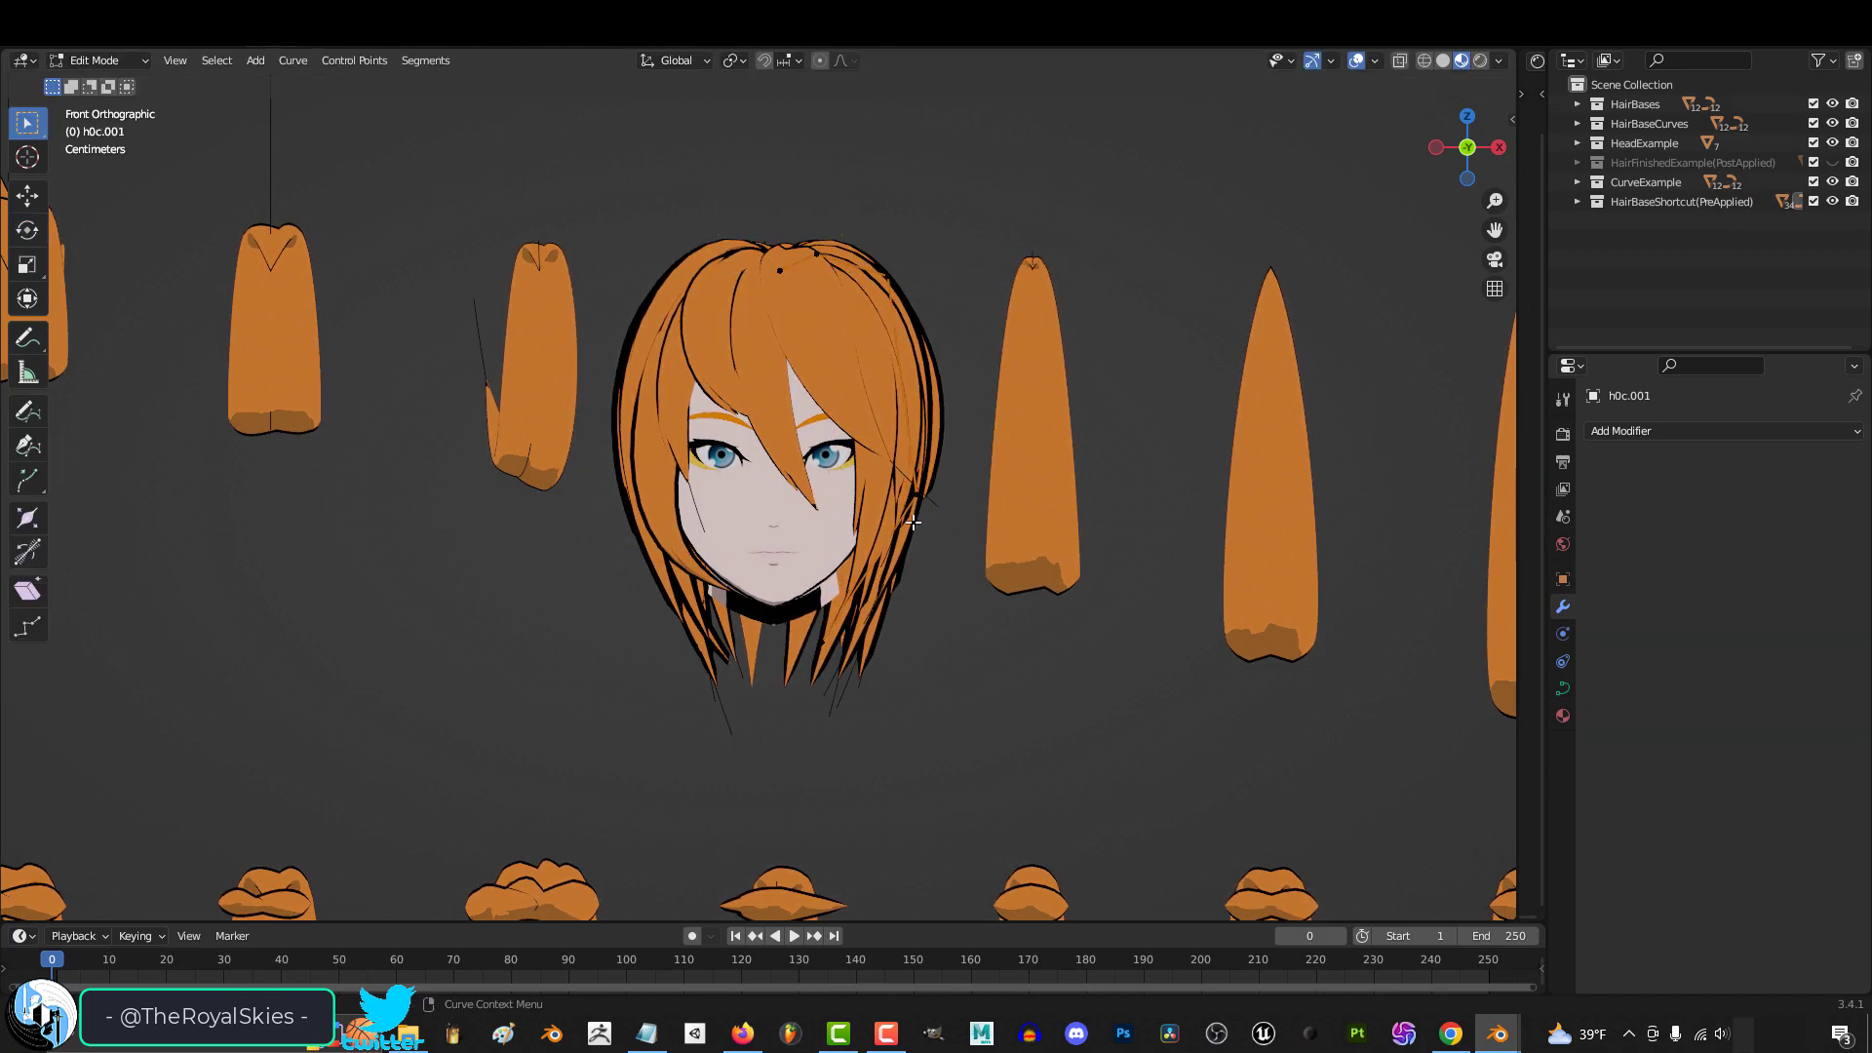
drag(915, 500, 936, 468)
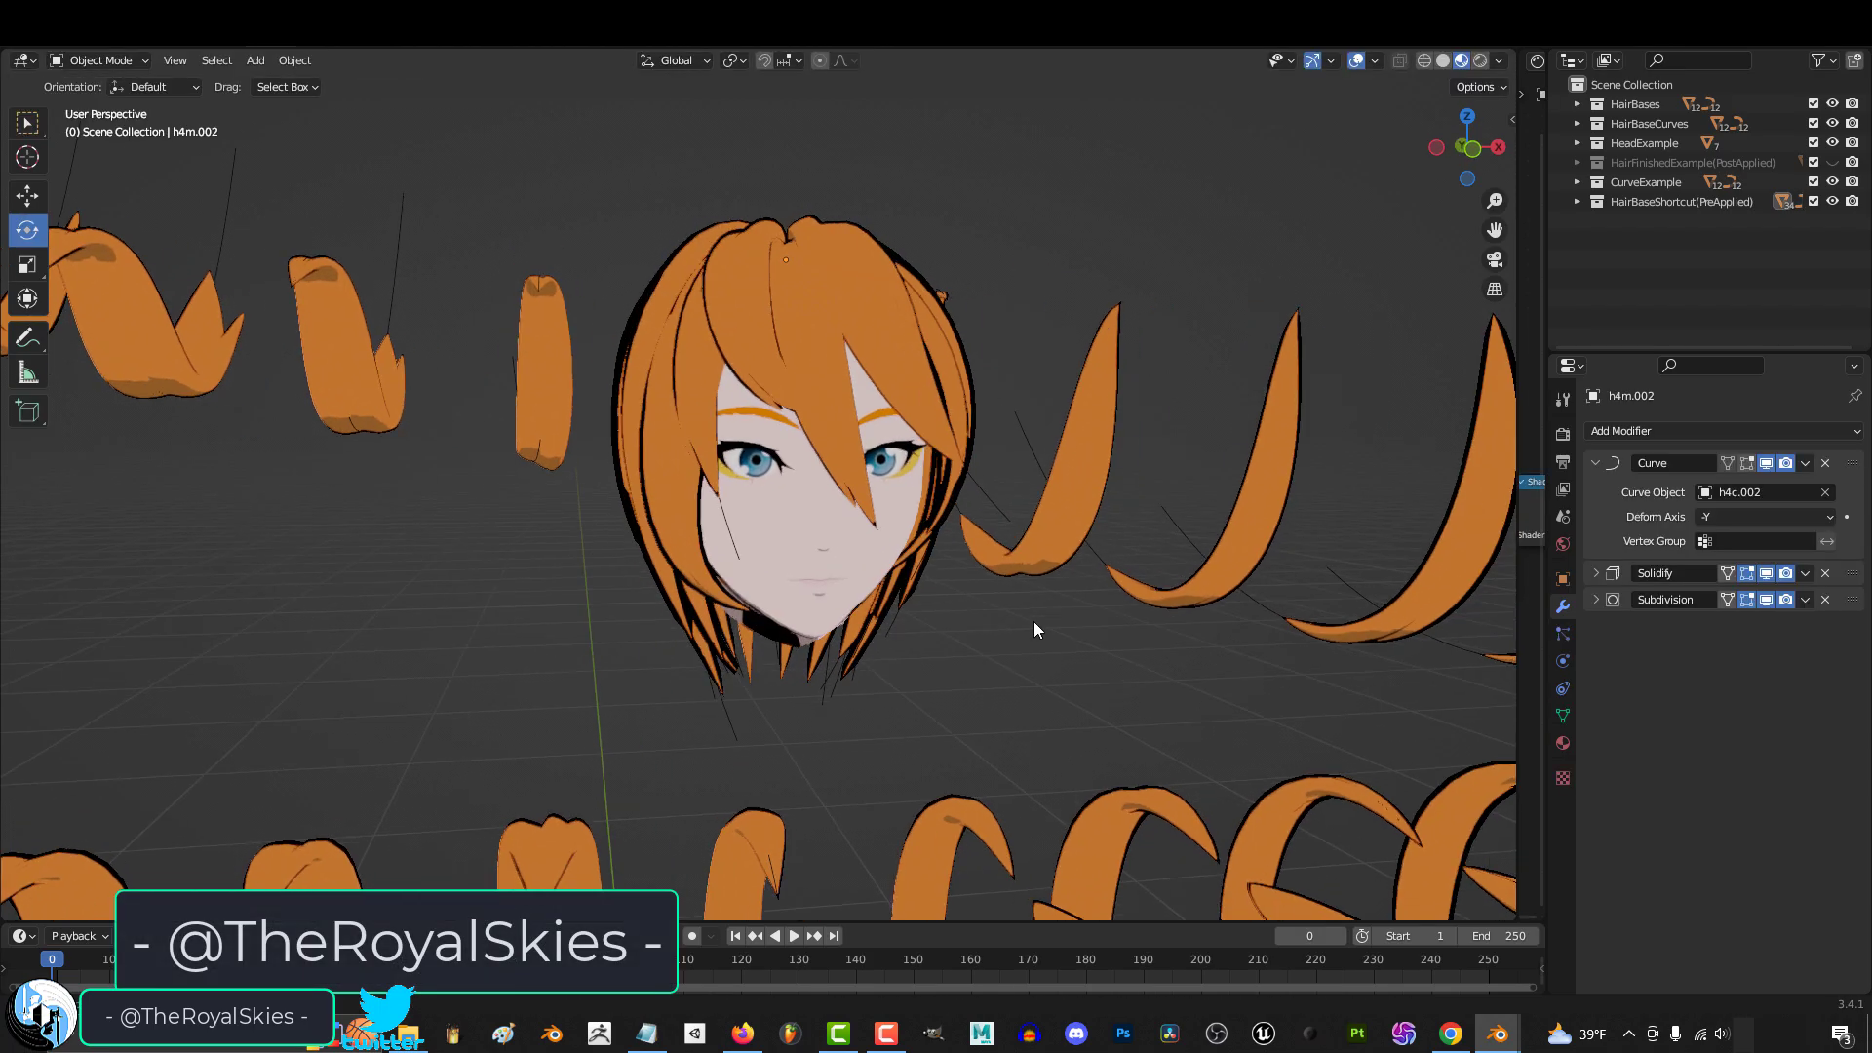